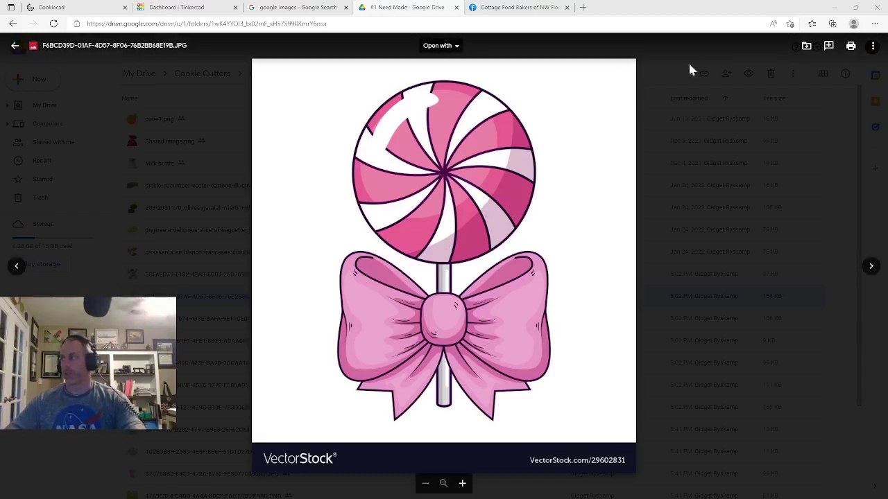
- Download the lollipop-and-bow JPG from Google Drive, and open it from the Downloads folder in Silhouette Studio
{"action": "left_click", "coordinate": [872, 47]}
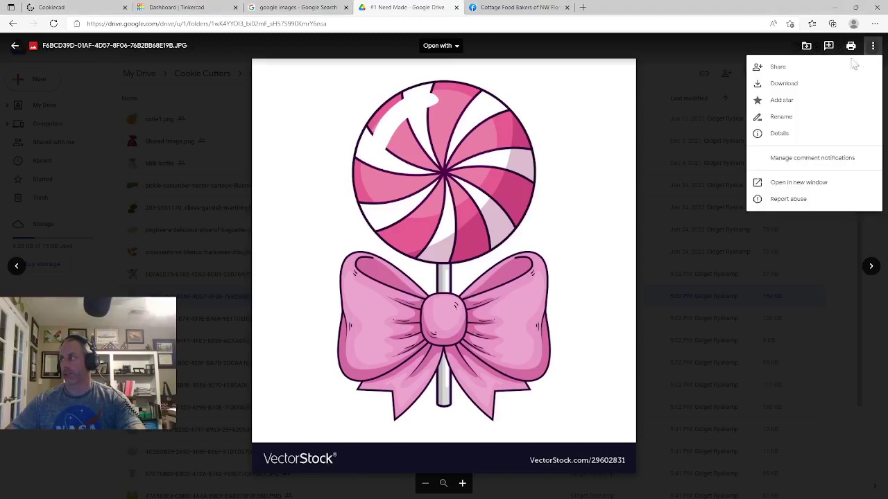
{"action": "left_click", "coordinate": [772, 84]}
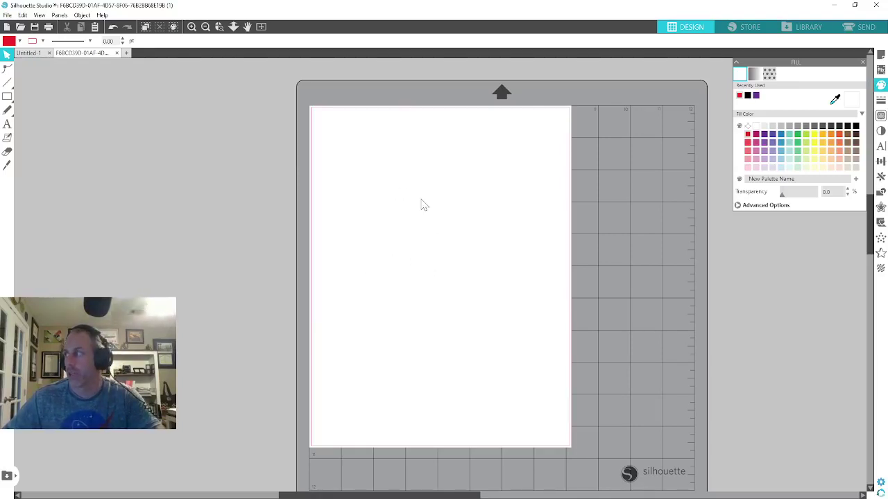
{"action": "left_click", "coordinate": [7, 15]}
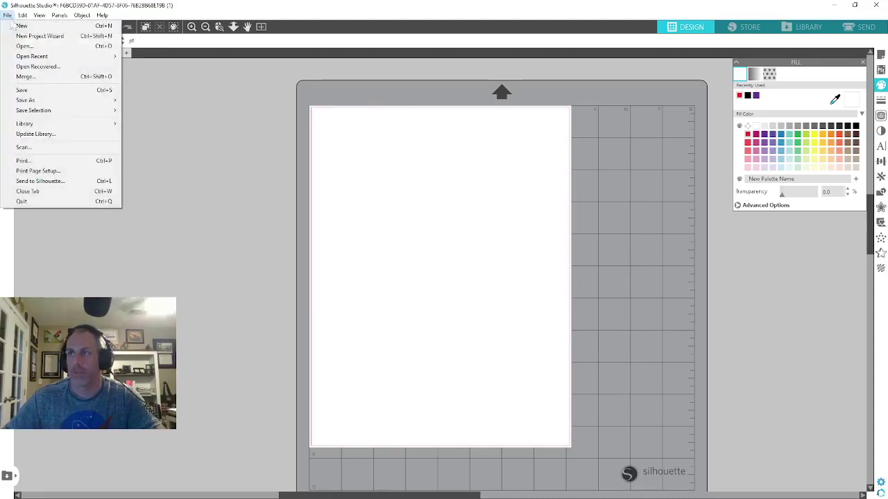
{"action": "left_click", "coordinate": [20, 46]}
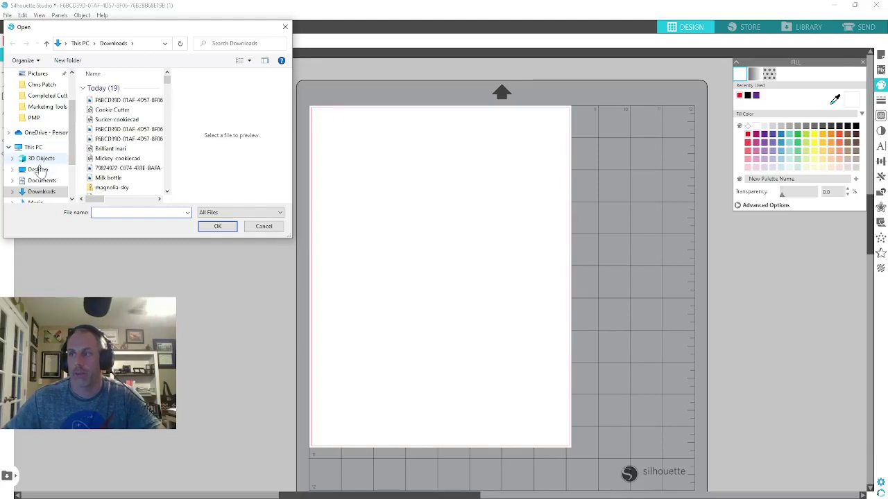
{"action": "left_click", "coordinate": [144, 101]}
{"action": "left_click", "coordinate": [218, 227]}
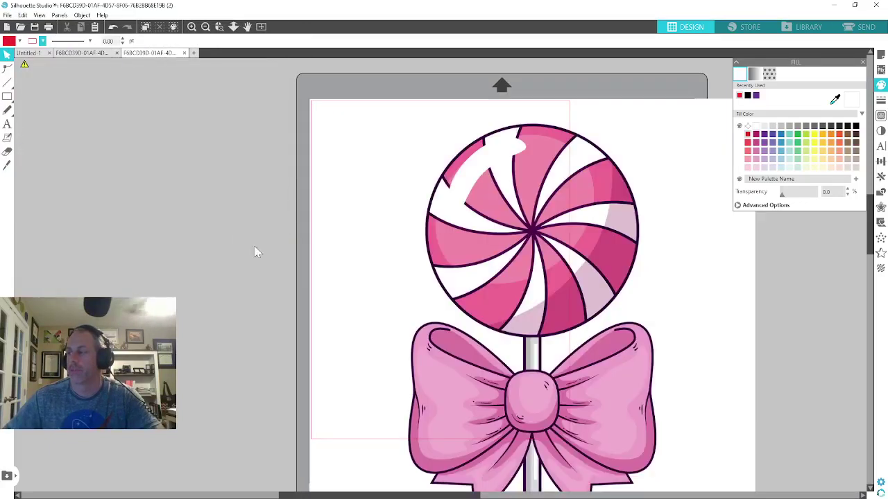
- Scale the lollipop image proportionally to about 7.4 × 8.0 in and place it within the page
{"action": "scroll", "coordinate": [416, 215], "scroll_direction": "down", "scroll_amount": 2}
{"action": "scroll", "coordinate": [420, 216], "scroll_direction": "up", "scroll_amount": 2}
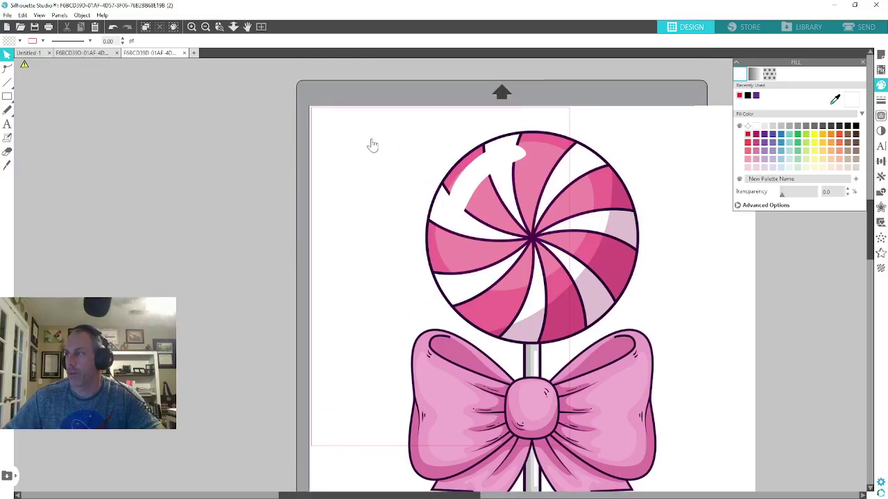
{"action": "left_click", "coordinate": [367, 141]}
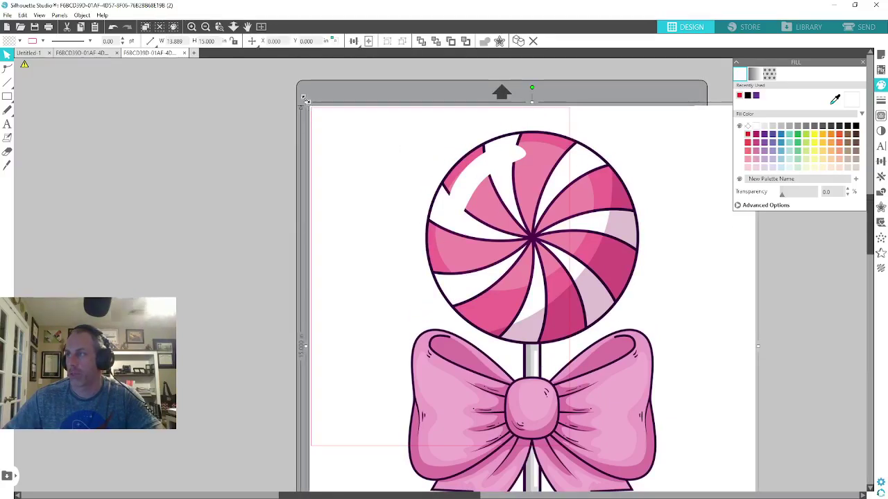
{"action": "left_click_drag", "start_coordinate": [307, 104], "coordinate": [513, 329]}
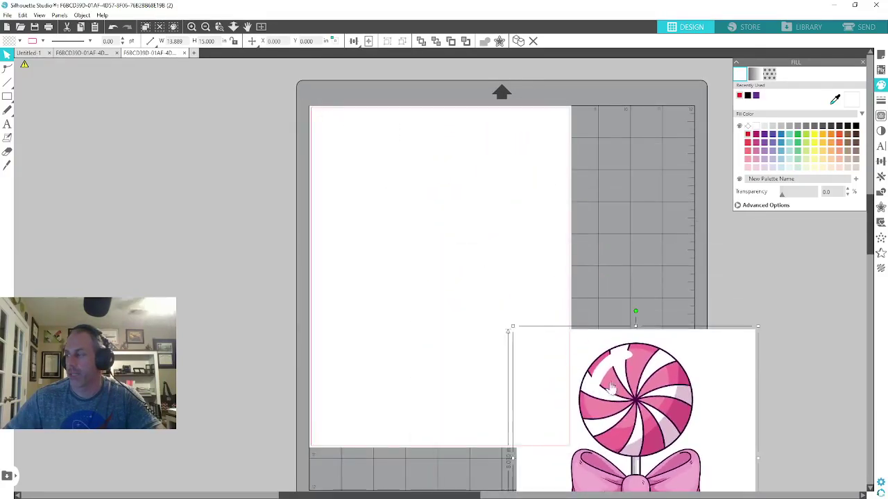
{"action": "left_click_drag", "start_coordinate": [604, 378], "coordinate": [410, 187]}
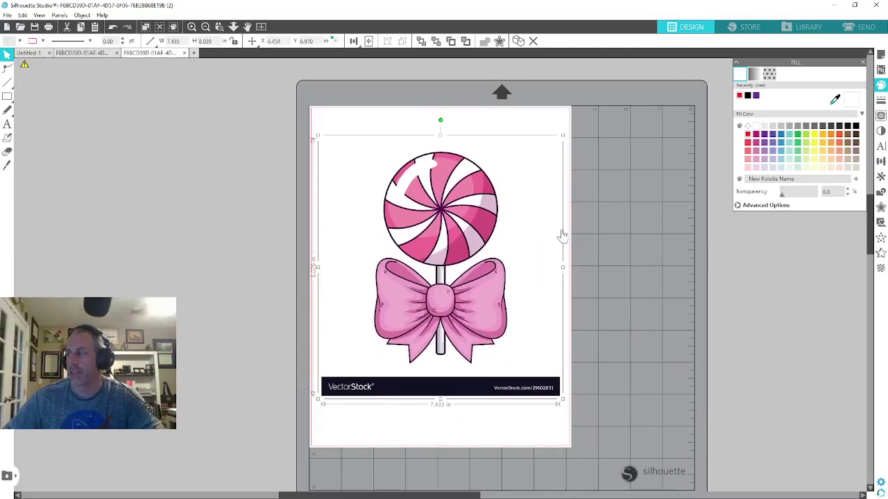
{"action": "left_click", "coordinate": [587, 238]}
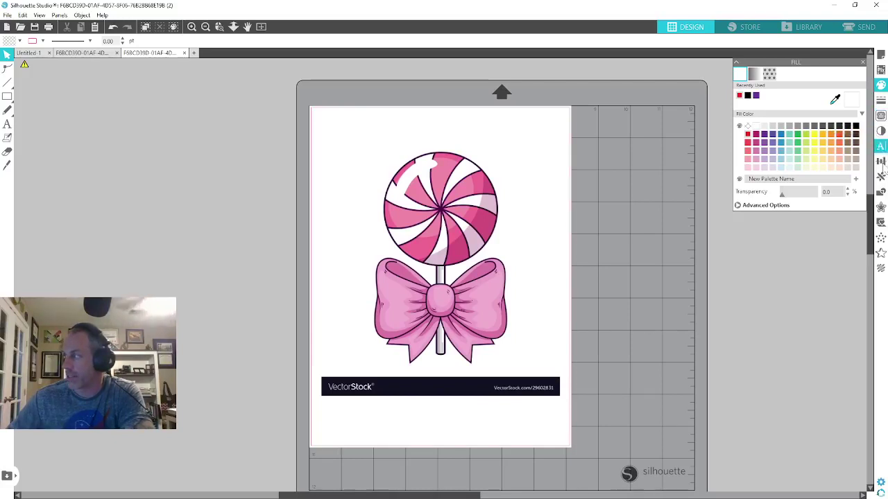
- Select a trace area around the lollipop and bow, excluding the VectorStock banner, and trace only the outer edge
{"action": "left_click", "coordinate": [880, 117]}
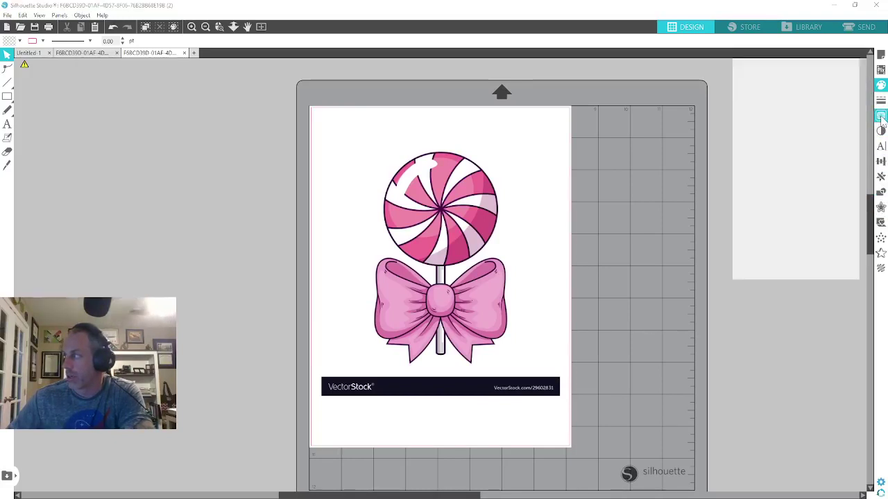
{"action": "left_click", "coordinate": [772, 103]}
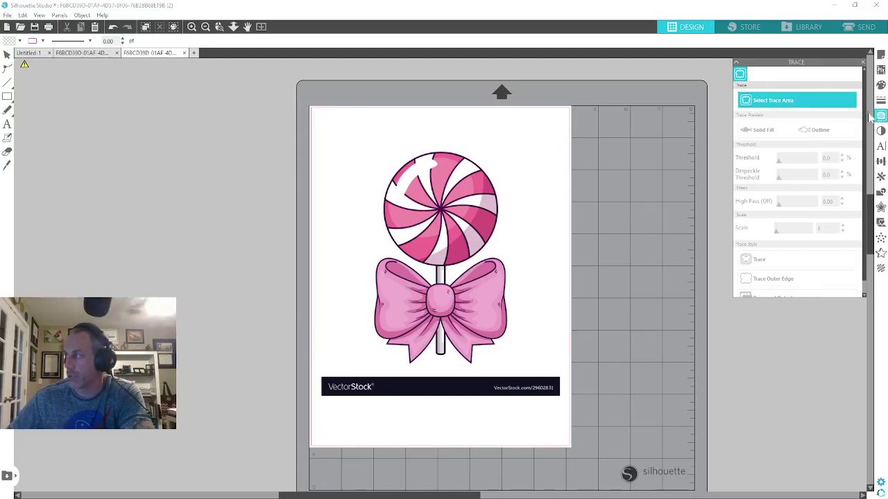
{"action": "left_click_drag", "start_coordinate": [358, 146], "coordinate": [521, 373]}
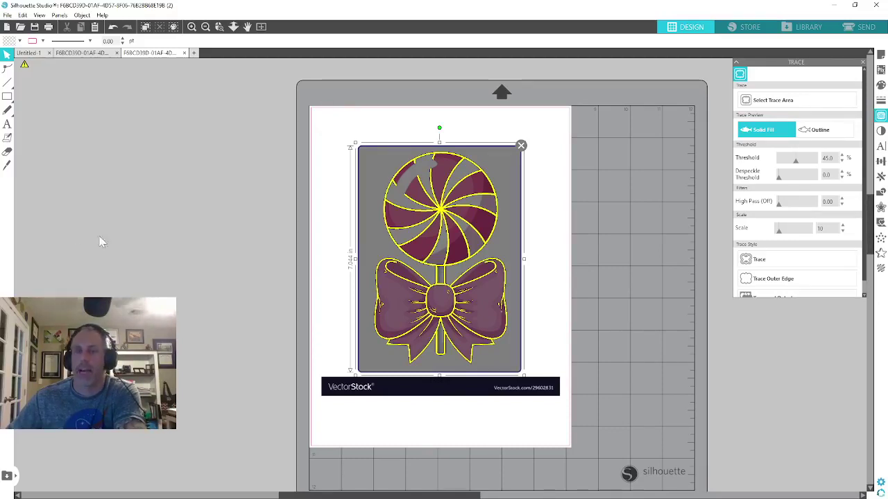
{"action": "left_click", "coordinate": [770, 279]}
- Move the original lollipop image off the page, leaving the traced outline in place
{"action": "left_click_drag", "start_coordinate": [444, 221], "coordinate": [153, 206]}
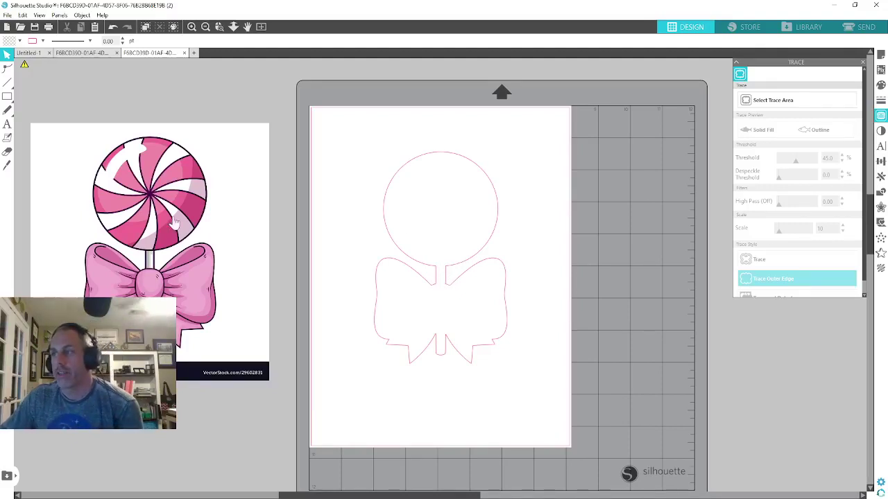
{"action": "mouse_move", "coordinate": [229, 226]}
{"action": "left_mouse_down"}
{"action": "mouse_move", "coordinate": [465, 235]}
{"action": "mouse_move", "coordinate": [173, 230]}
{"action": "left_mouse_up"}
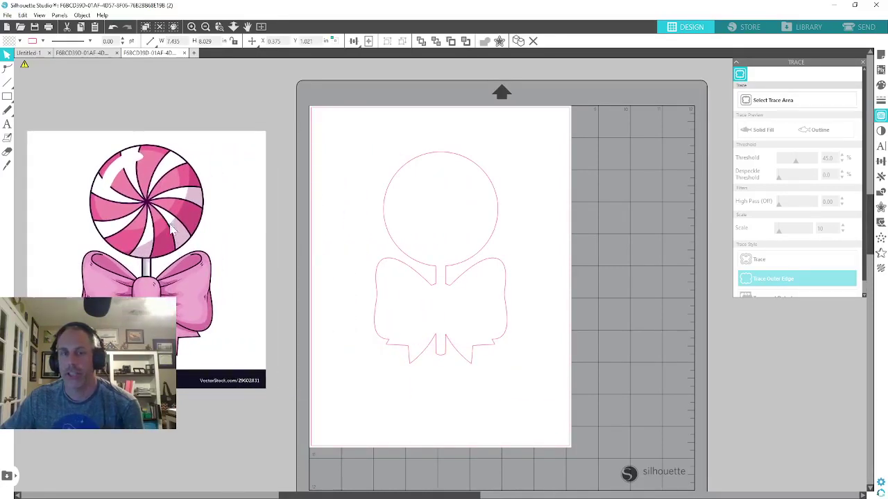
{"action": "left_click", "coordinate": [394, 252]}
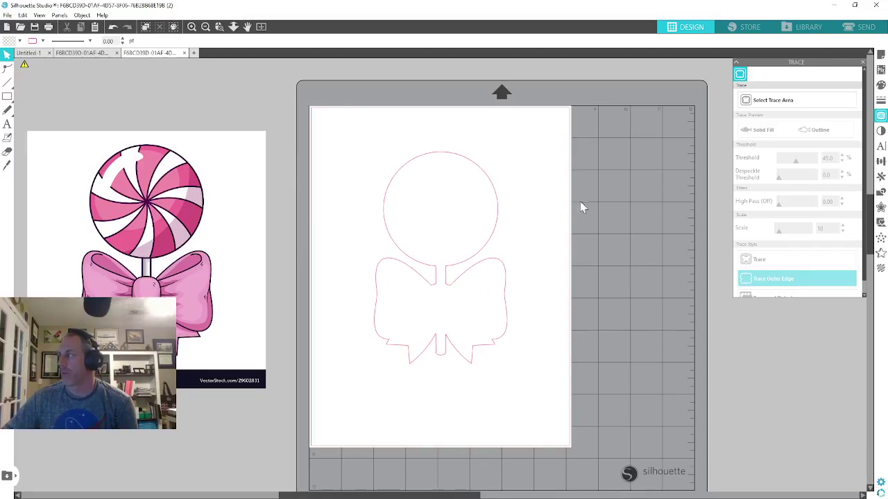
- Offset the traced lollipop outline outward by 0.125 in
{"action": "left_click", "coordinate": [880, 206]}
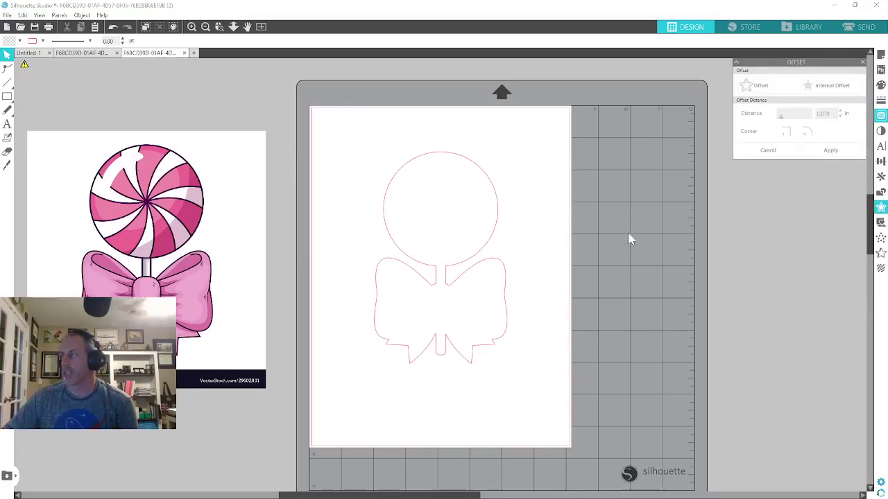
{"action": "left_click", "coordinate": [440, 266]}
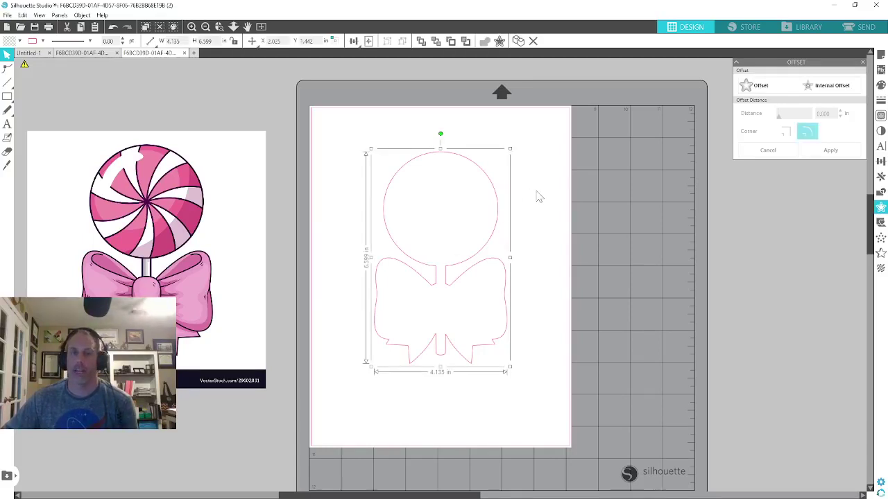
{"action": "left_click", "coordinate": [759, 86]}
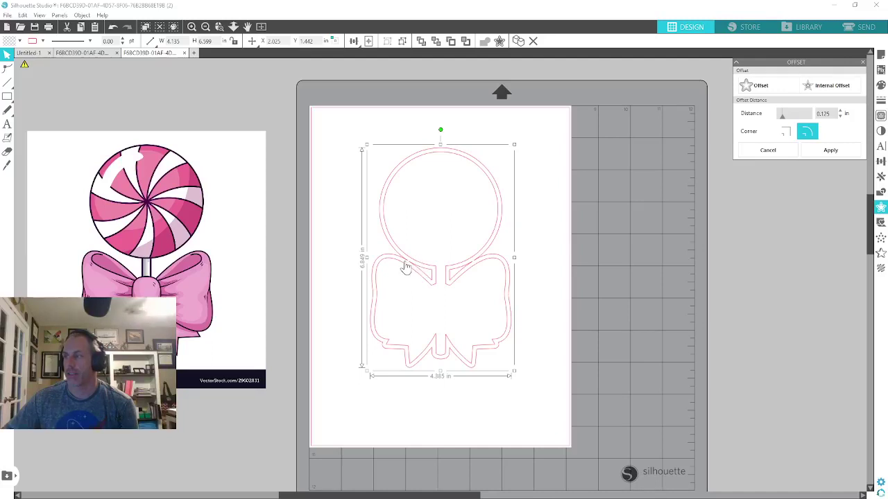
- Move the original inner trace off the page, keeping only the offset outline on it
{"action": "left_click", "coordinate": [527, 274]}
{"action": "left_click_drag", "start_coordinate": [499, 267], "coordinate": [254, 243]}
{"action": "left_click", "coordinate": [421, 264]}
- Try adding a second 0.125 in offset around the existing offset outline
{"action": "scroll", "coordinate": [420, 264], "scroll_direction": "up", "scroll_amount": 1}
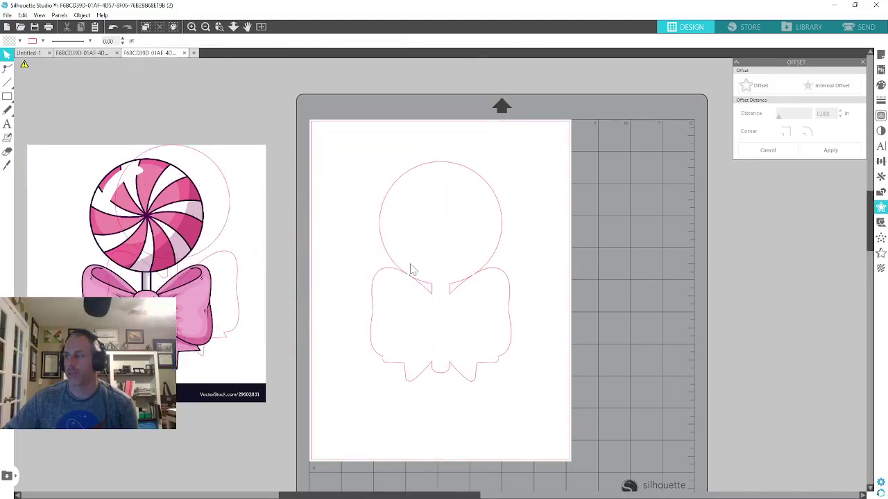
{"action": "scroll", "coordinate": [420, 264], "scroll_direction": "down", "scroll_amount": 1}
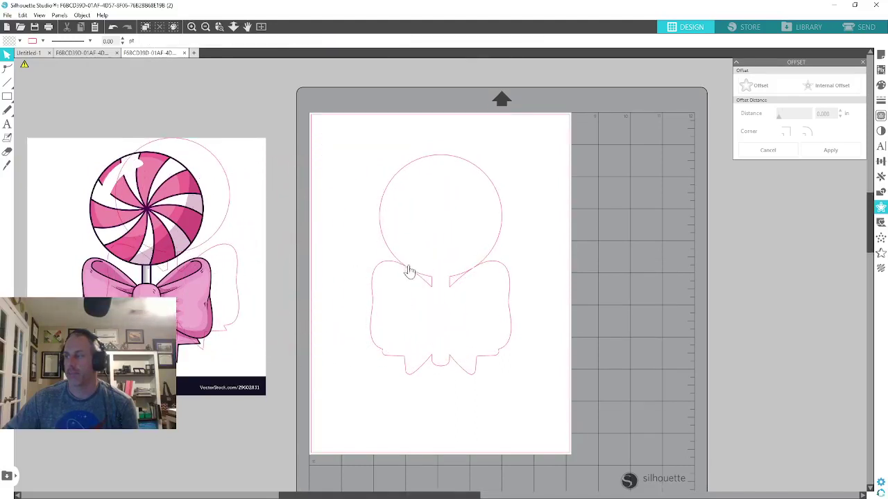
{"action": "left_click", "coordinate": [468, 278]}
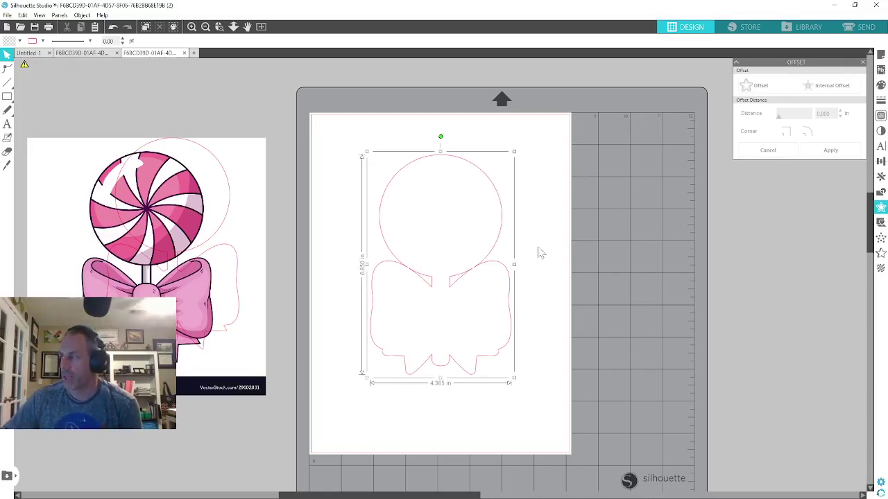
{"action": "left_click", "coordinate": [769, 89]}
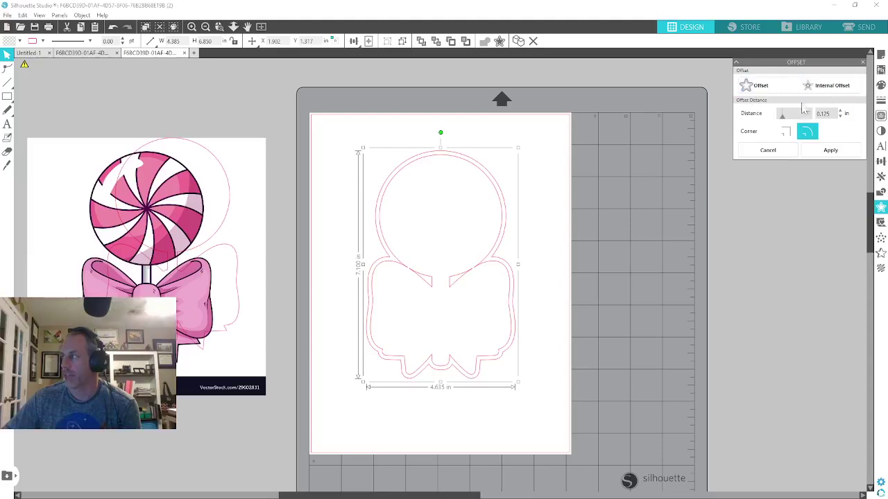
{"action": "left_click", "coordinate": [481, 171]}
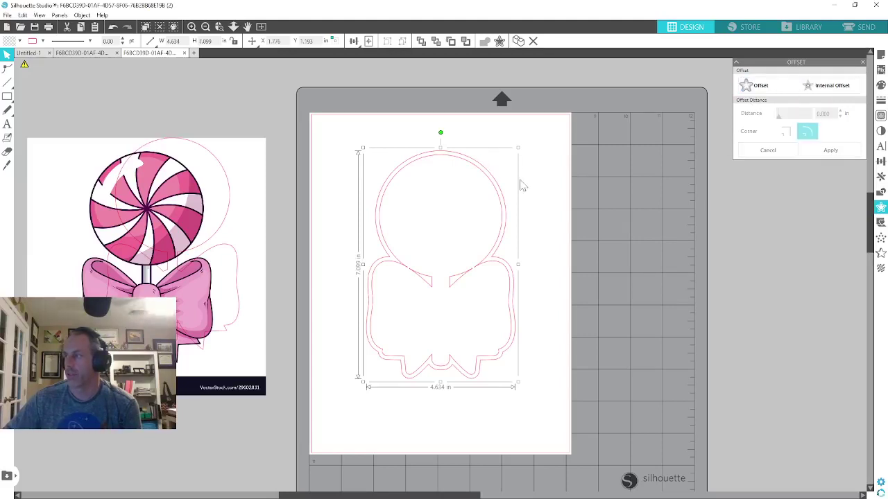
{"action": "left_click", "coordinate": [500, 193]}
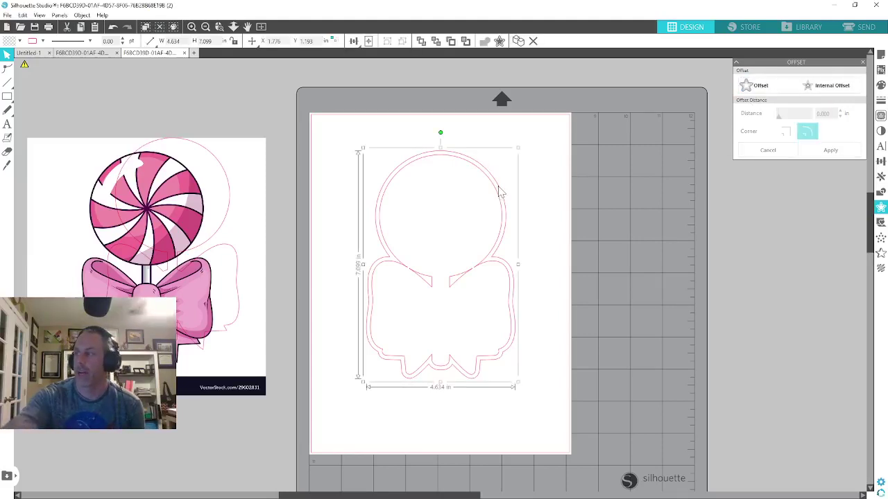
{"action": "left_click", "coordinate": [500, 193]}
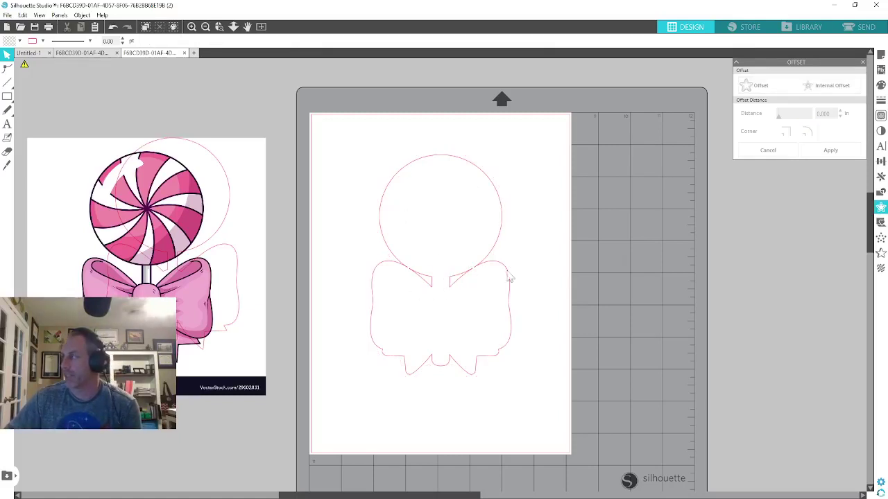
- Release the offset outline's compound path and delete the two small triangular pieces between the candy and the bow
{"action": "left_click", "coordinate": [880, 193]}
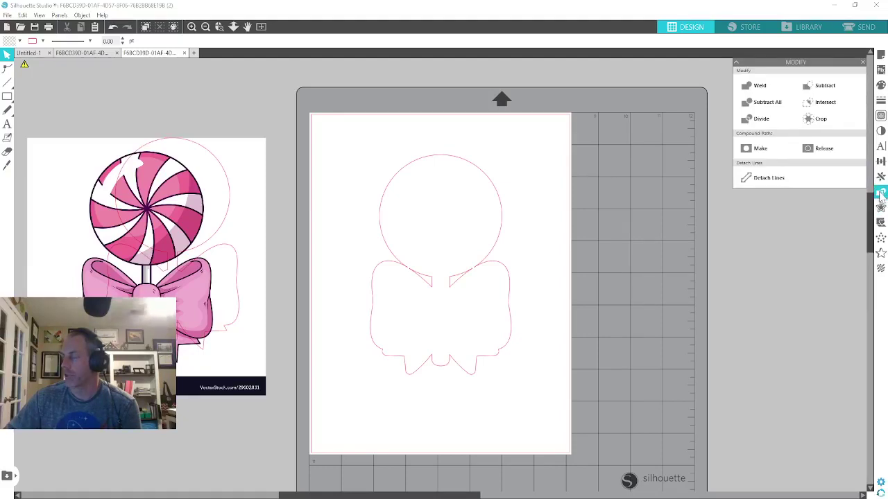
{"action": "left_click", "coordinate": [485, 259]}
{"action": "left_click", "coordinate": [817, 152]}
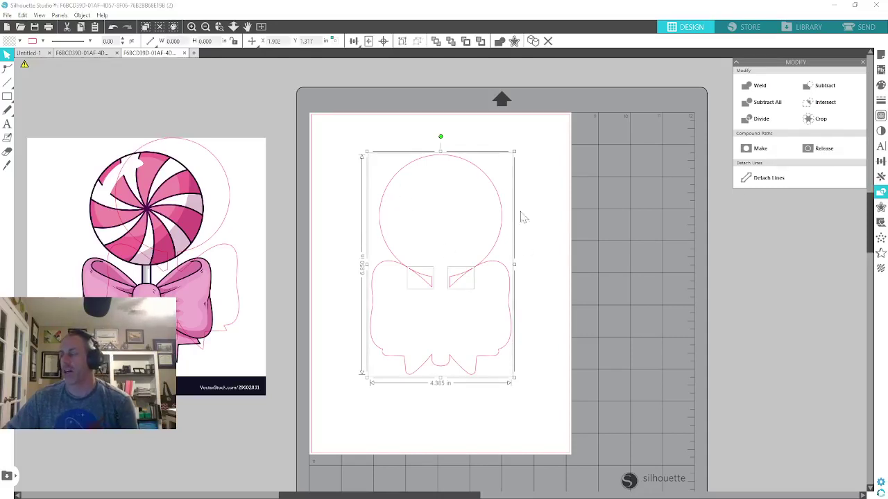
{"action": "left_click", "coordinate": [548, 336]}
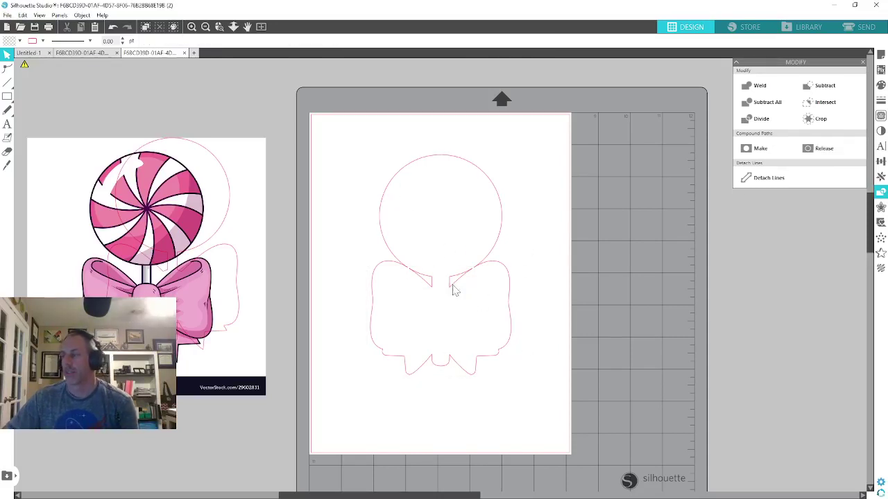
{"action": "left_click", "coordinate": [452, 288]}
{"action": "key", "text": "Delete"}
{"action": "left_click", "coordinate": [452, 290]}
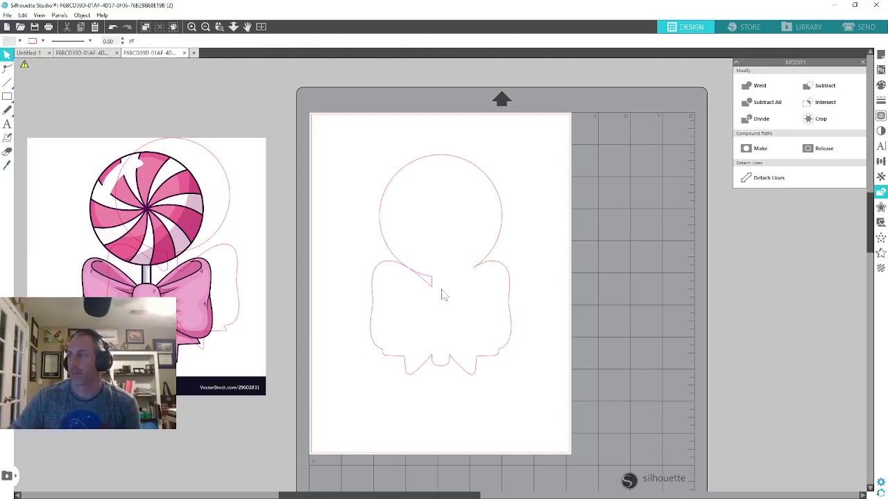
{"action": "left_click", "coordinate": [431, 288]}
{"action": "key", "text": "Delete"}
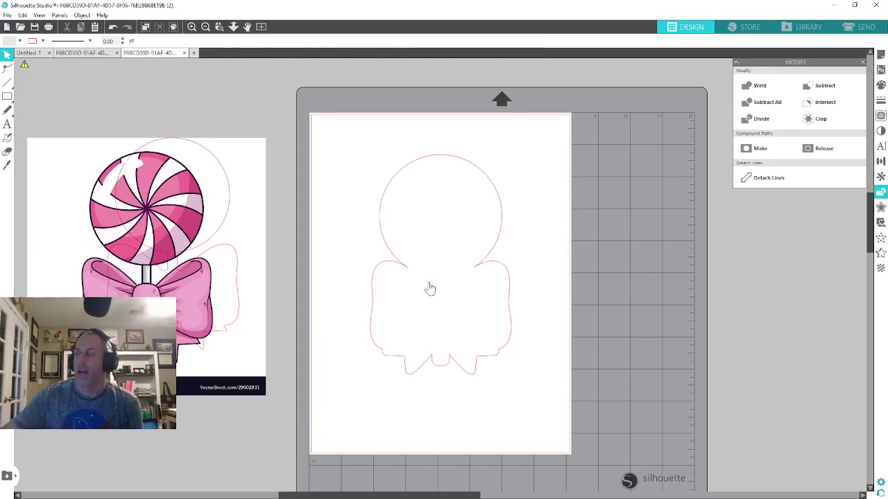
- Lay the lollipop image over the offset outline to check the fit, and move it back off the page
{"action": "left_click", "coordinate": [136, 229]}
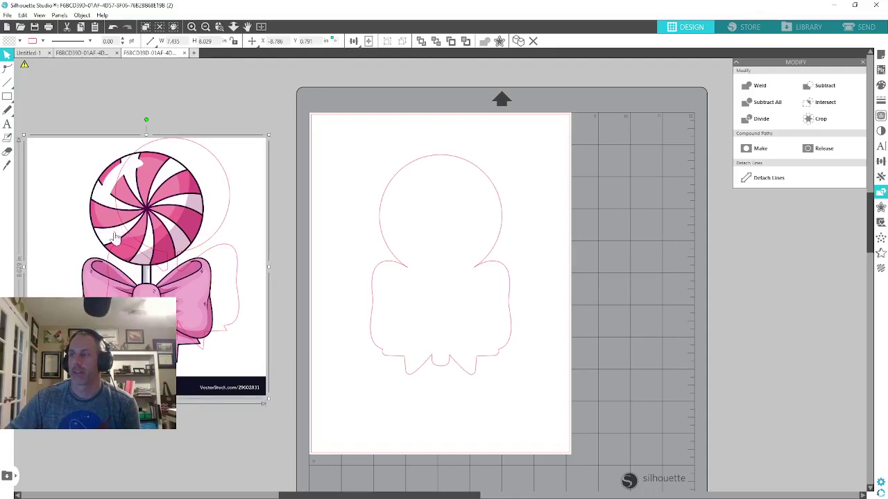
{"action": "left_click_drag", "start_coordinate": [160, 244], "coordinate": [450, 250]}
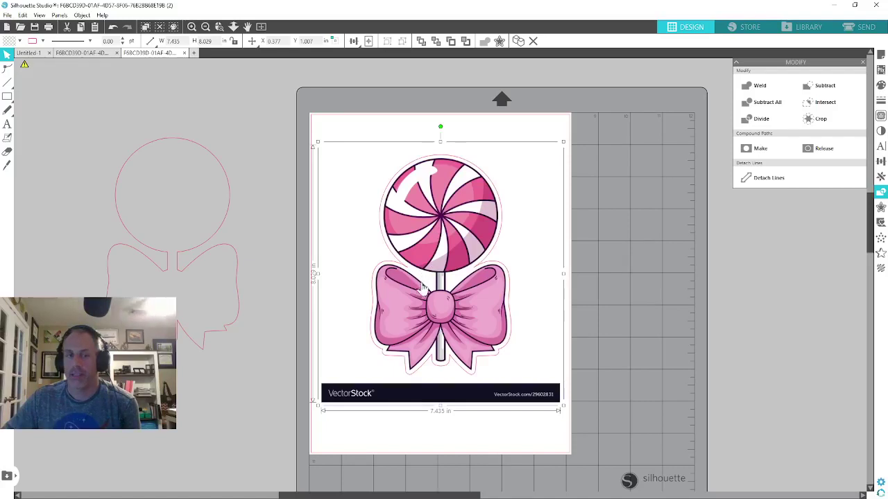
{"action": "left_click_drag", "start_coordinate": [421, 291], "coordinate": [229, 283]}
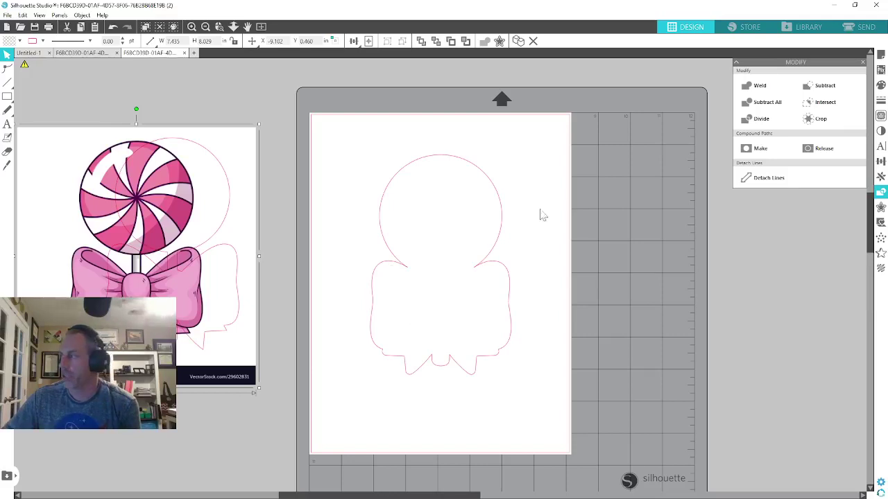
- Fill the offset outline on the page with solid red, leaving it deselected
{"action": "left_click", "coordinate": [493, 173]}
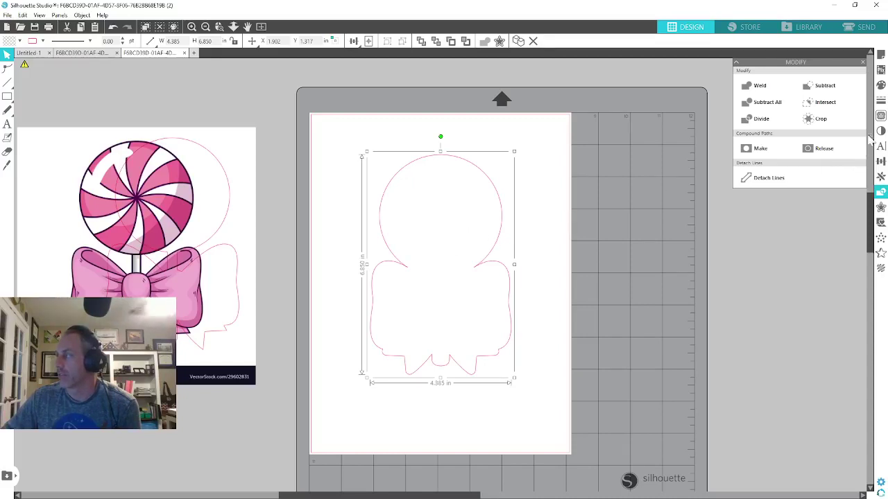
{"action": "left_click", "coordinate": [881, 84]}
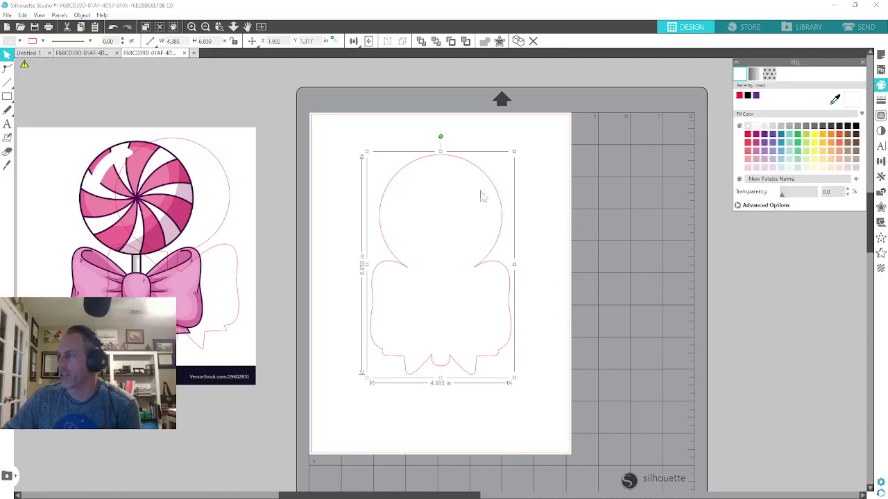
{"action": "left_click", "coordinate": [739, 95]}
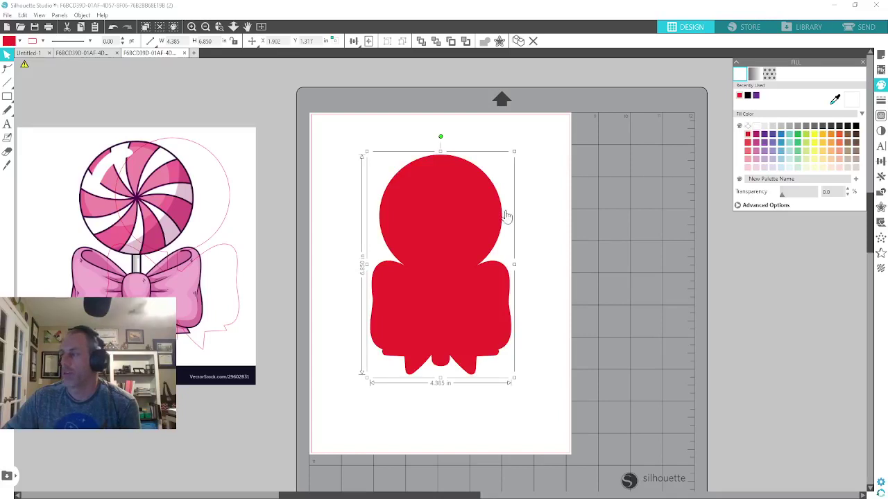
{"action": "left_click", "coordinate": [534, 194]}
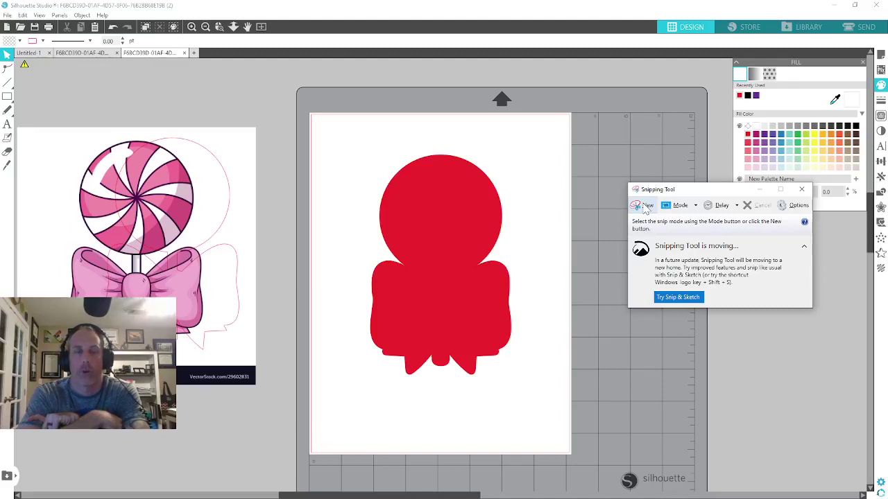
{"action": "left_click", "coordinate": [646, 207]}
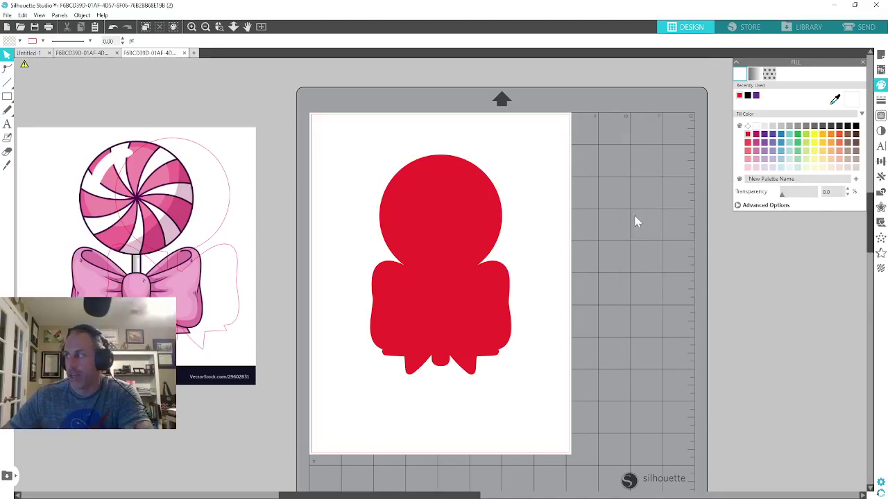
{"action": "left_click_drag", "start_coordinate": [357, 146], "coordinate": [522, 392]}
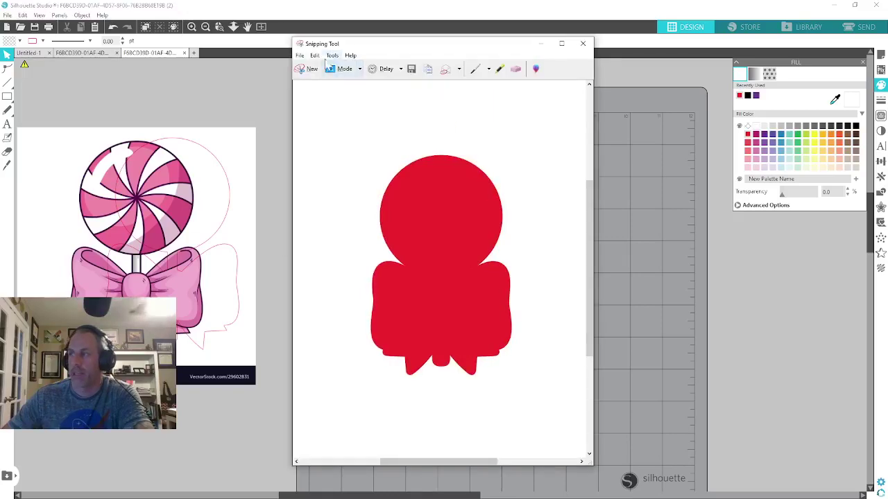
{"action": "left_click", "coordinate": [306, 68]}
{"action": "key", "text": "Escape"}
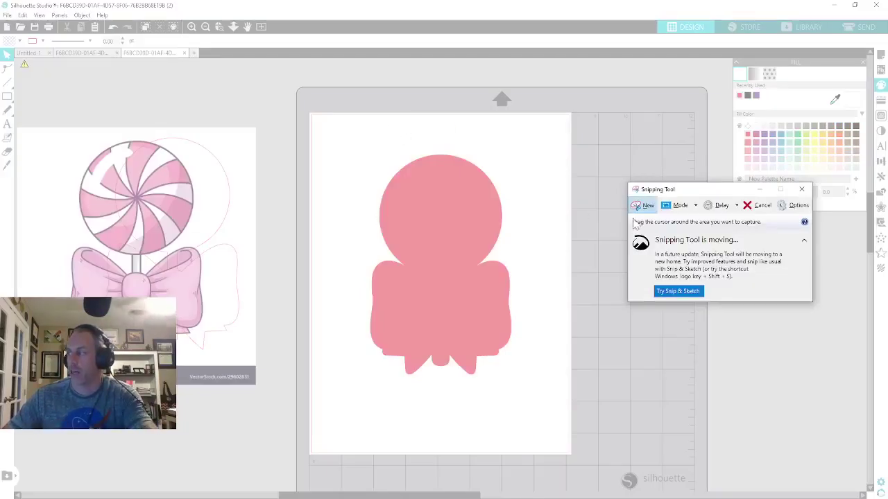
{"action": "left_click", "coordinate": [801, 191]}
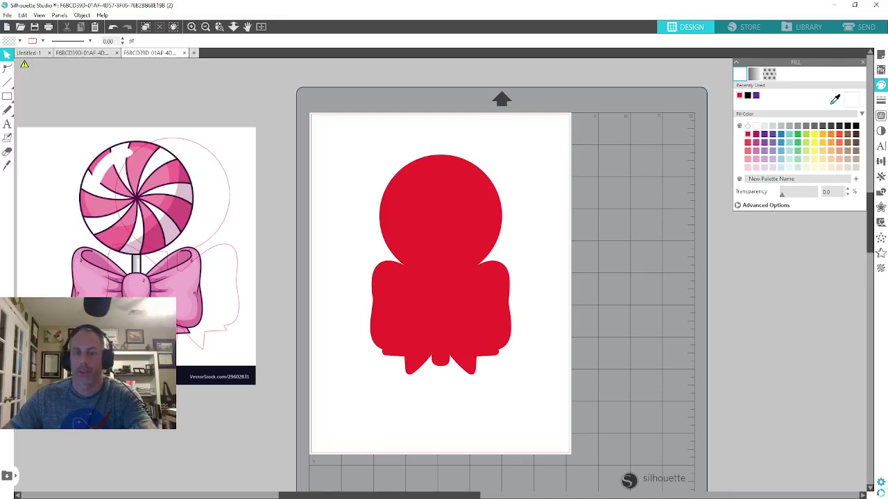
- Capture the red silhouette with Snipping Tool, save it to the Desktop as a PNG named Cookie Sucker, and close the snip
{"action": "left_click", "coordinate": [642, 205]}
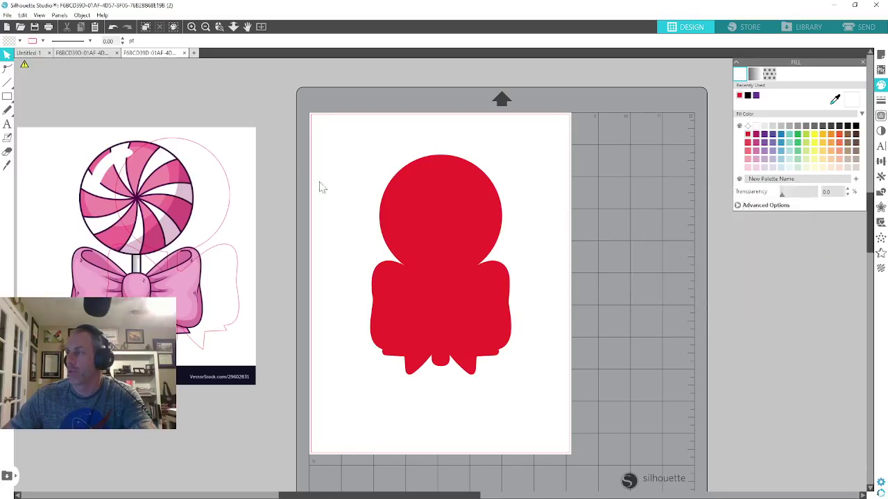
{"action": "left_click_drag", "start_coordinate": [360, 143], "coordinate": [510, 376]}
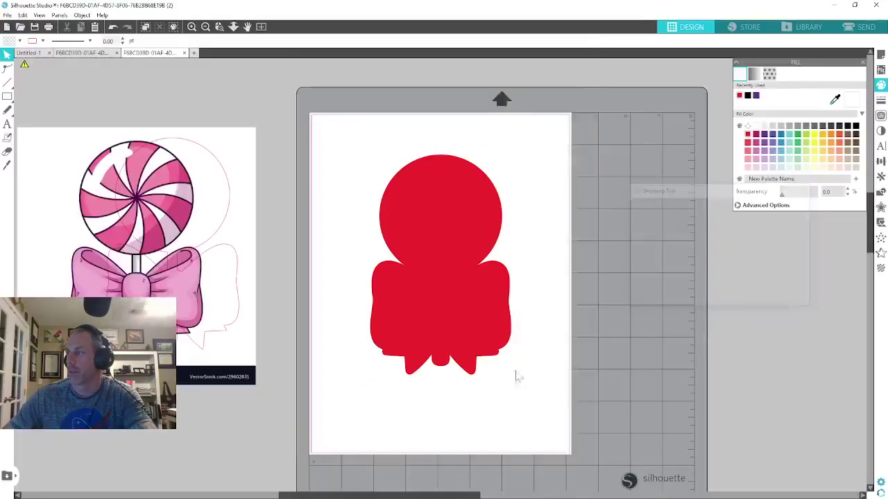
{"action": "left_click", "coordinate": [302, 54]}
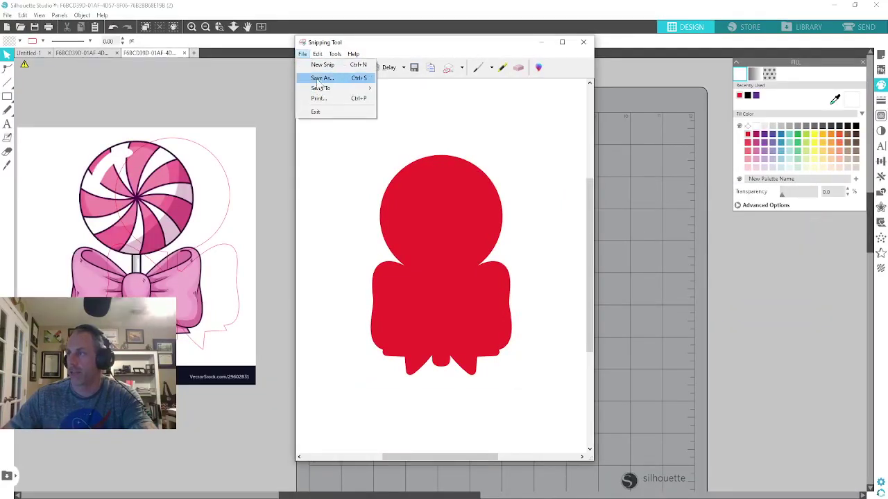
{"action": "left_click", "coordinate": [320, 77]}
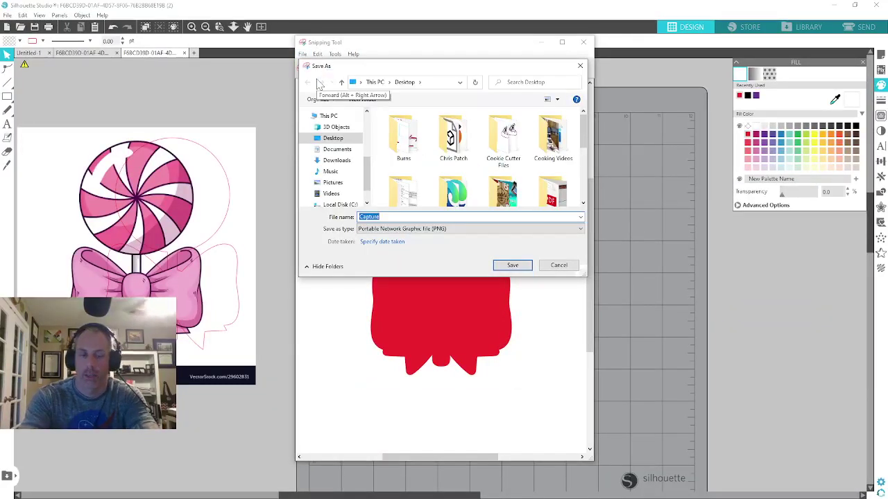
{"action": "type", "text": "Cook"}
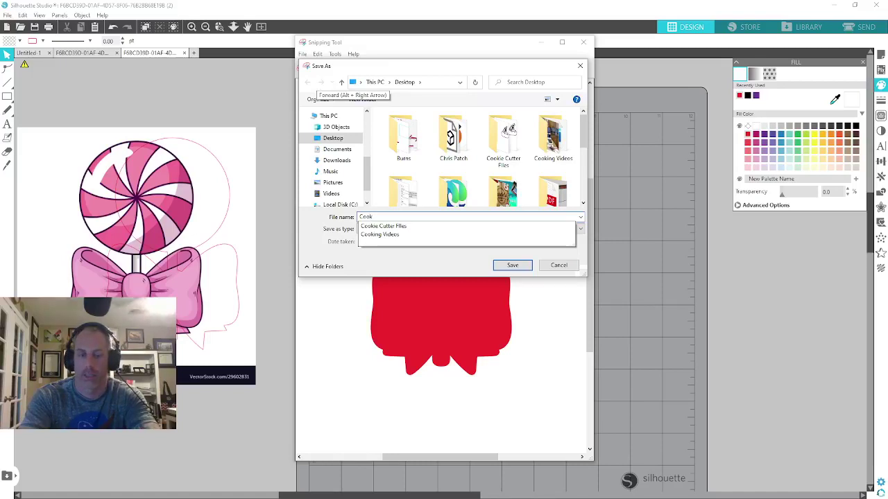
{"action": "type", "text": "ie Sucker"}
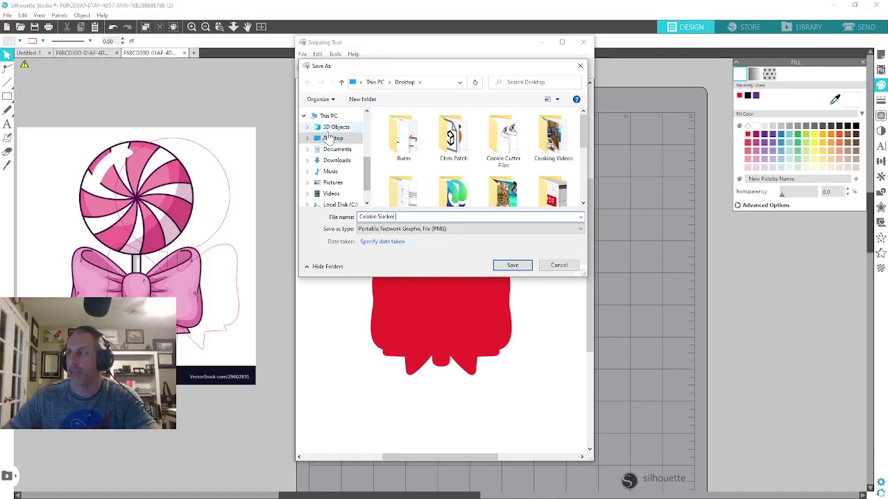
{"action": "left_click", "coordinate": [512, 266]}
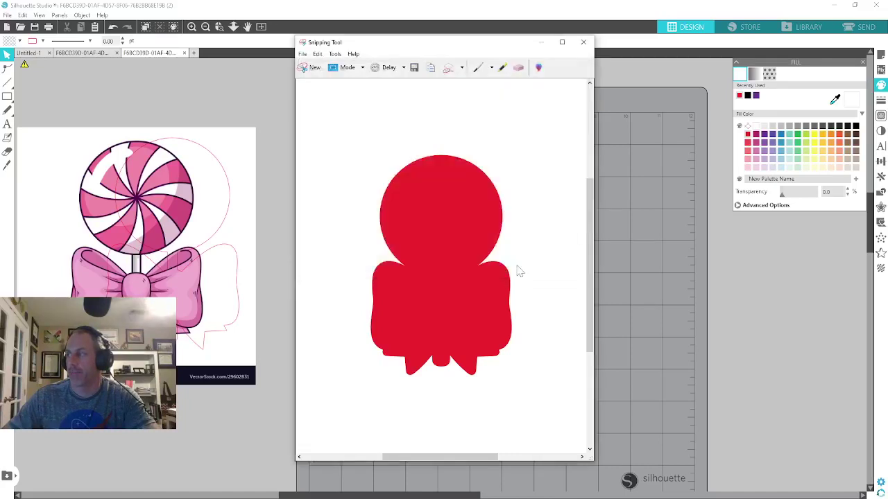
{"action": "left_click", "coordinate": [586, 40]}
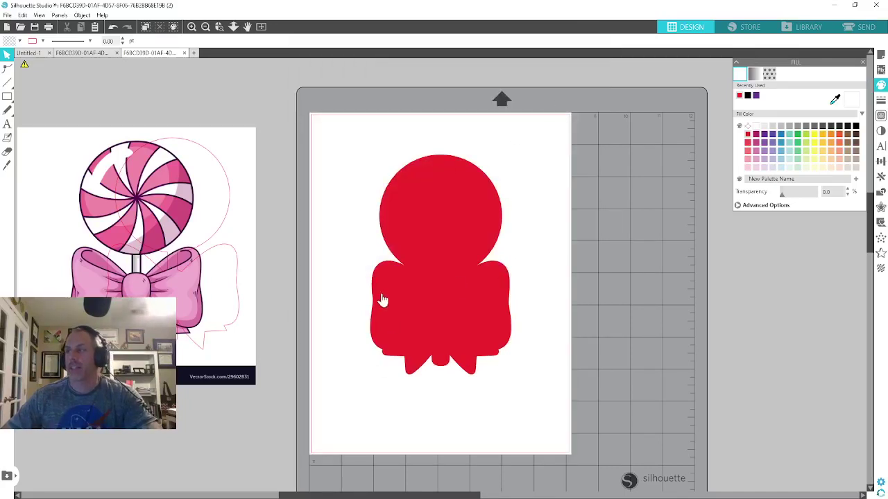
- Switch to the browser and load the cookiecad.com home page in the Cookiecad tab
{"action": "left_click", "coordinate": [837, 8]}
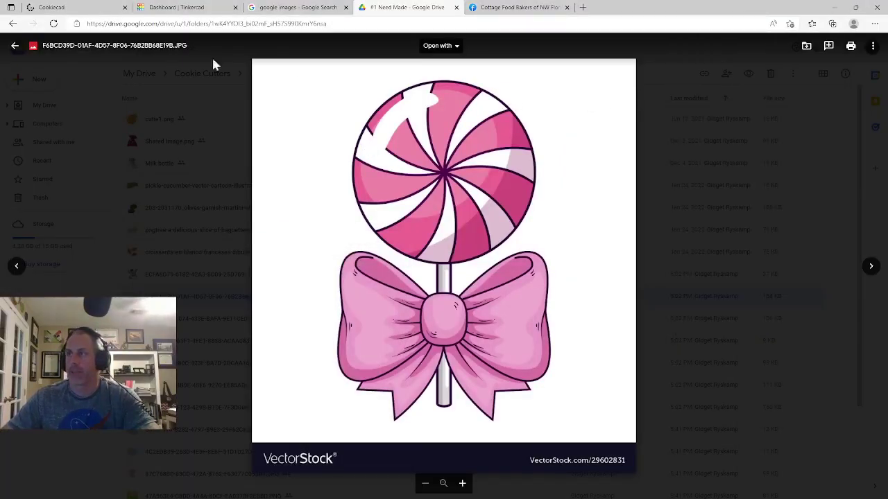
{"action": "left_click", "coordinate": [97, 9]}
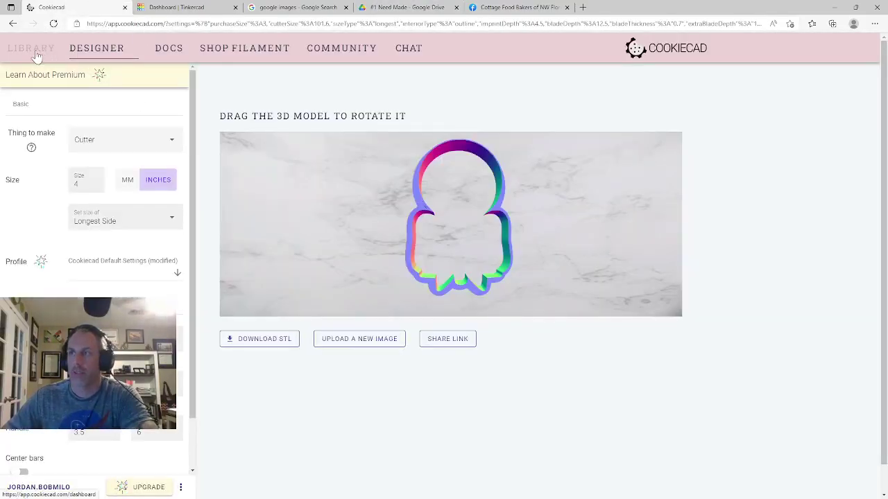
{"action": "left_click", "coordinate": [147, 25]}
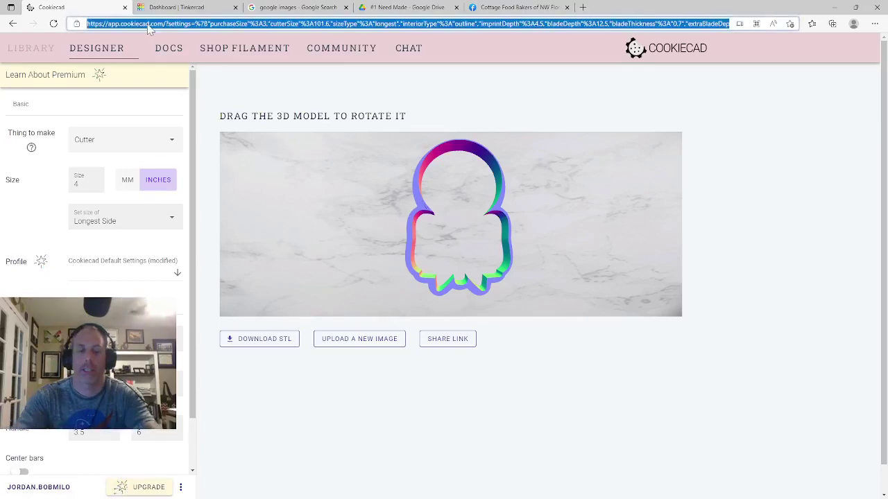
{"action": "type", "text": "cookie"}
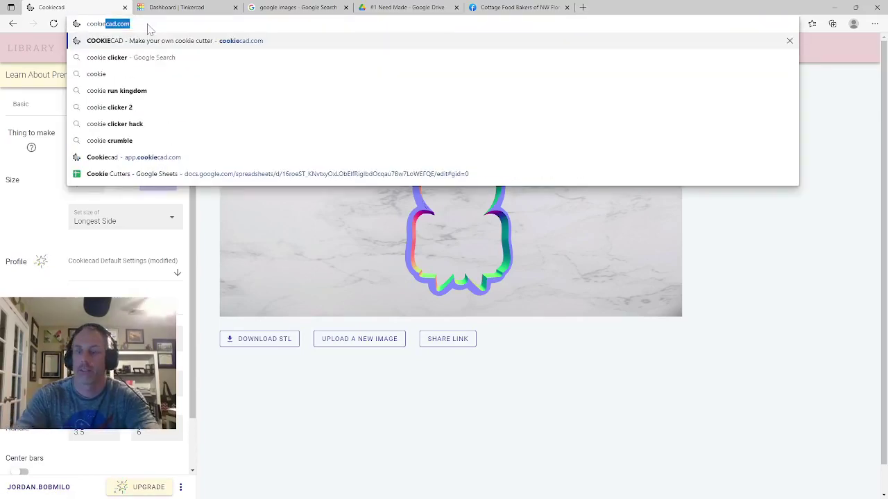
{"action": "key", "text": "Return"}
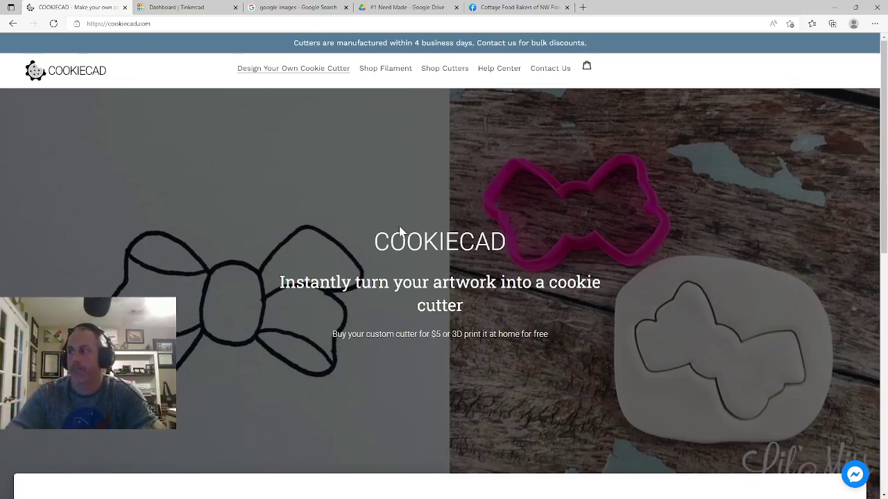
- Open the free STL designer app offered to 3D printer owners on the Cookiecad home page
{"action": "scroll", "coordinate": [444, 167], "scroll_direction": "down", "scroll_amount": 5}
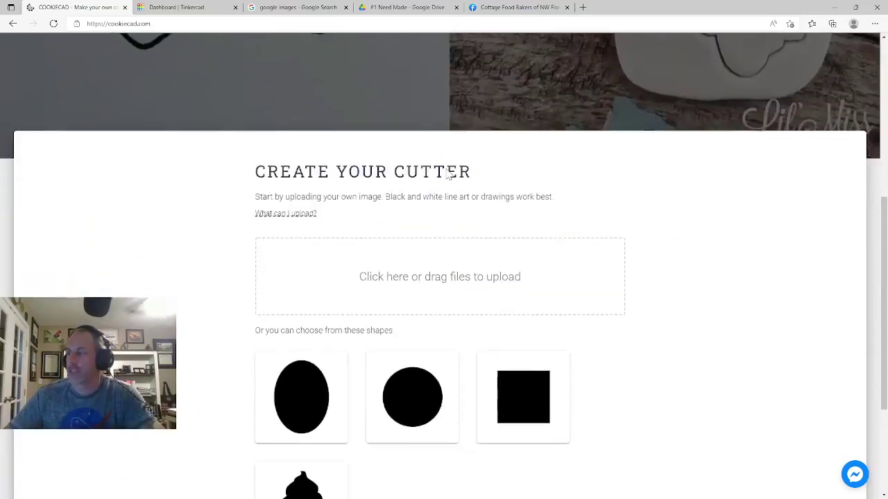
{"action": "scroll", "coordinate": [448, 202], "scroll_direction": "down", "scroll_amount": 3}
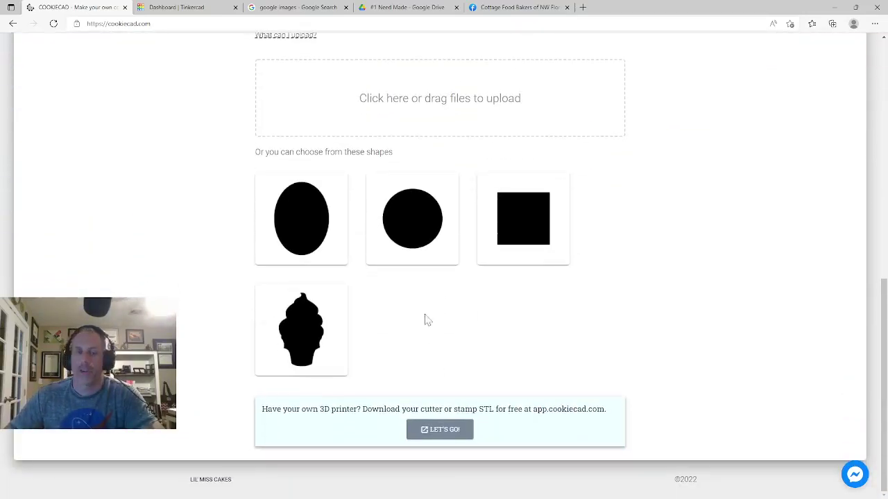
{"action": "scroll", "coordinate": [429, 312], "scroll_direction": "up", "scroll_amount": 8}
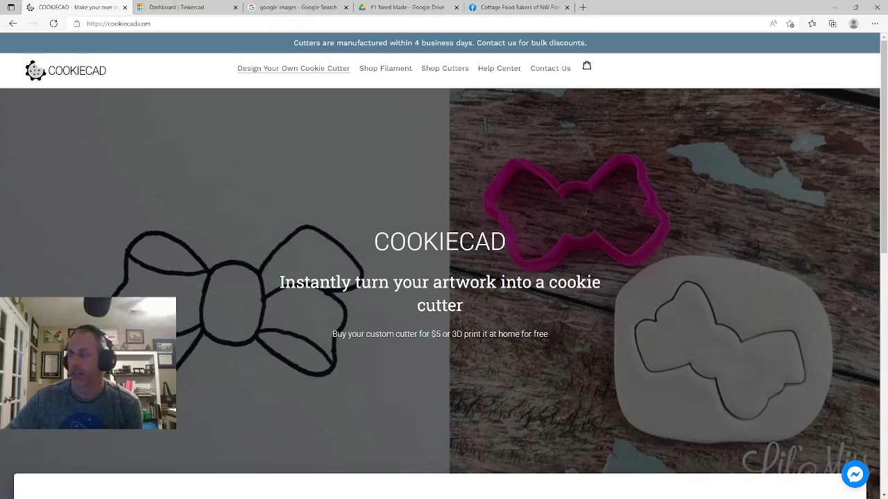
{"action": "scroll", "coordinate": [472, 257], "scroll_direction": "down", "scroll_amount": 8}
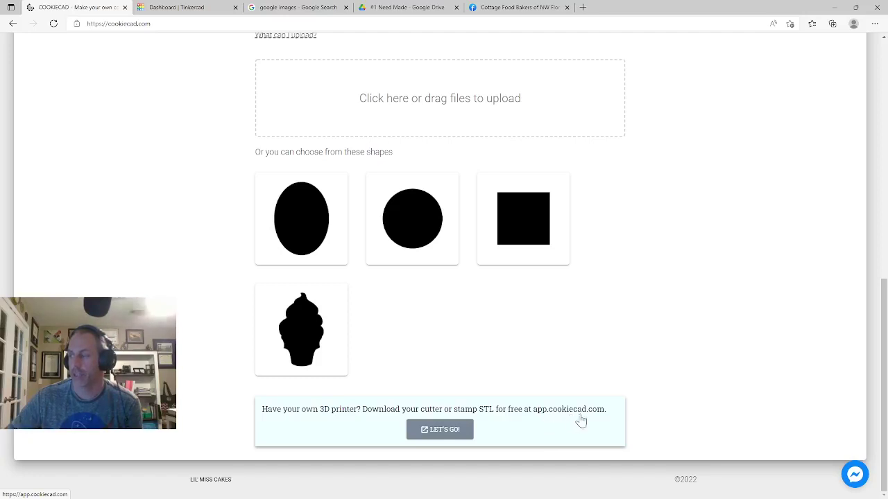
{"action": "left_click", "coordinate": [456, 432]}
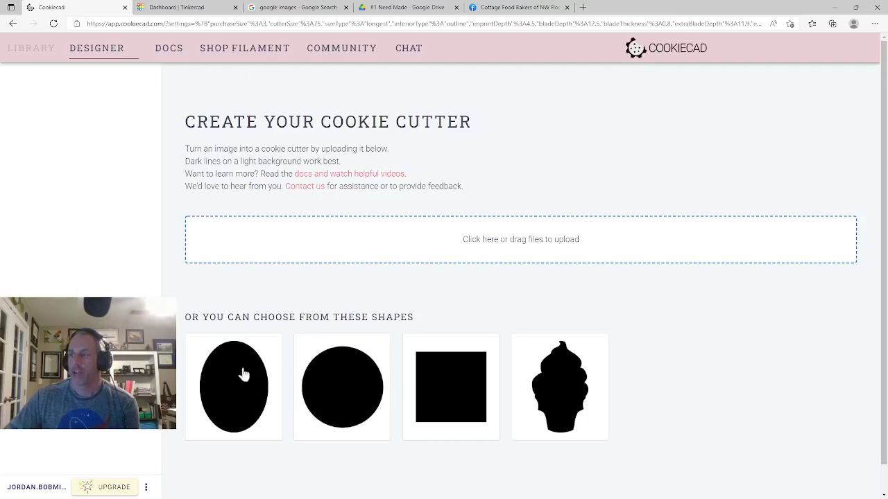
- Upload the Cookie Sucker image from the Desktop to create the cookie cutter
{"action": "left_click", "coordinate": [485, 247]}
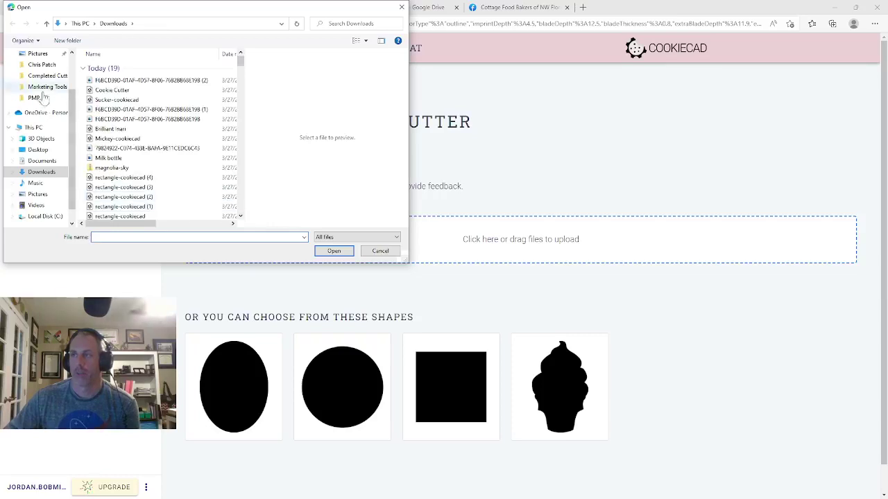
{"action": "left_click", "coordinate": [38, 150]}
{"action": "scroll", "coordinate": [121, 135], "scroll_direction": "down", "scroll_amount": 10}
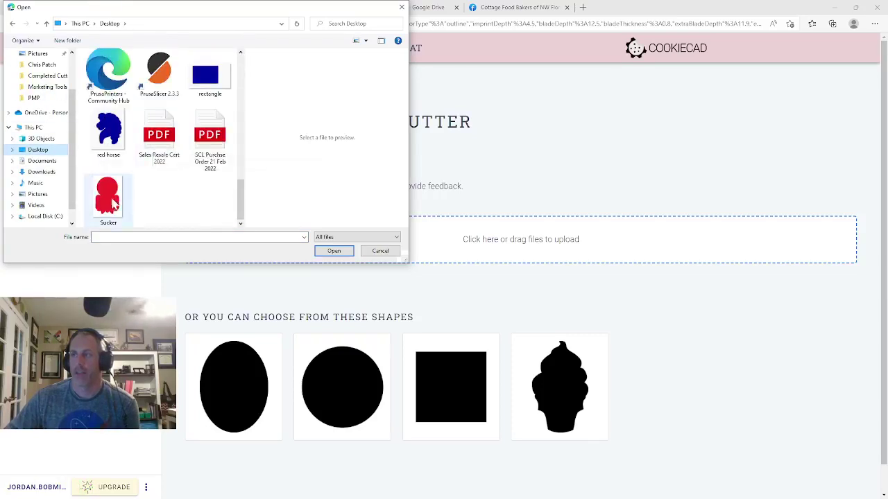
{"action": "scroll", "coordinate": [122, 177], "scroll_direction": "up", "scroll_amount": 5}
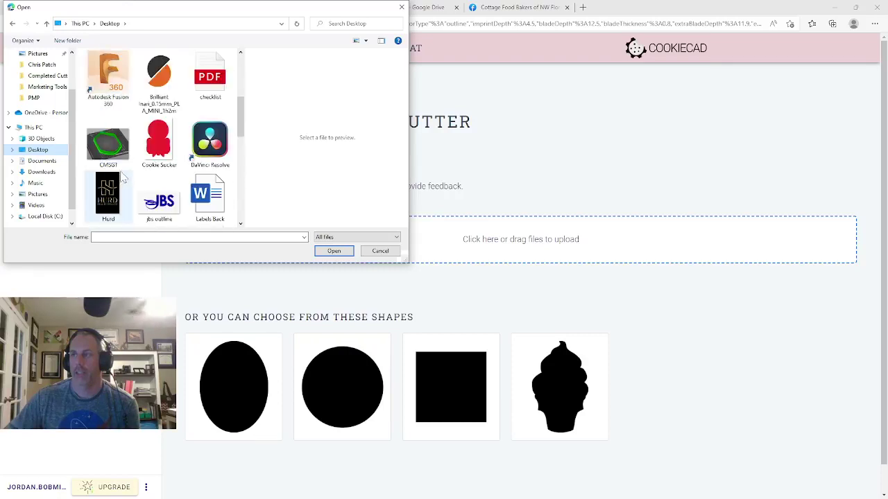
{"action": "left_click", "coordinate": [159, 142]}
{"action": "left_click", "coordinate": [334, 251]}
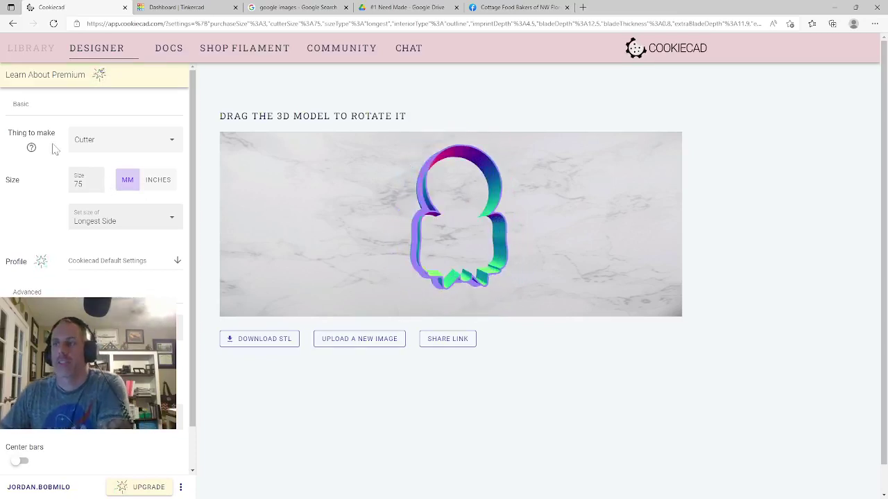
- Check the available cutter types, keep Cutter, and set the size of the longest side to 5 inches
{"action": "left_click", "coordinate": [133, 151]}
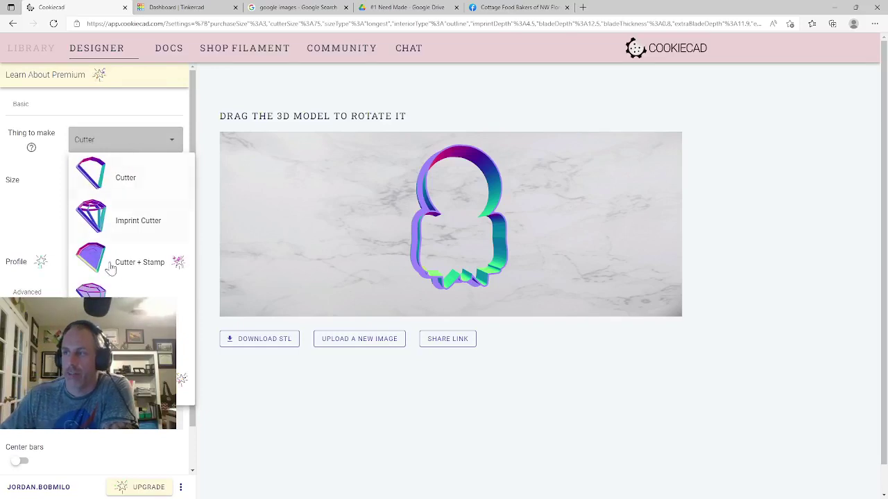
{"action": "left_click", "coordinate": [141, 113]}
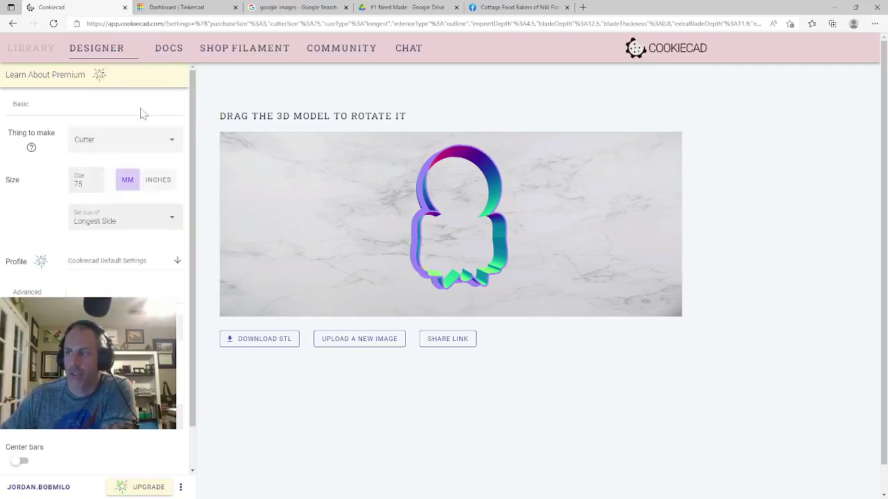
{"action": "left_click", "coordinate": [159, 189]}
{"action": "left_click", "coordinate": [96, 186]}
{"action": "left_click", "coordinate": [96, 186]}
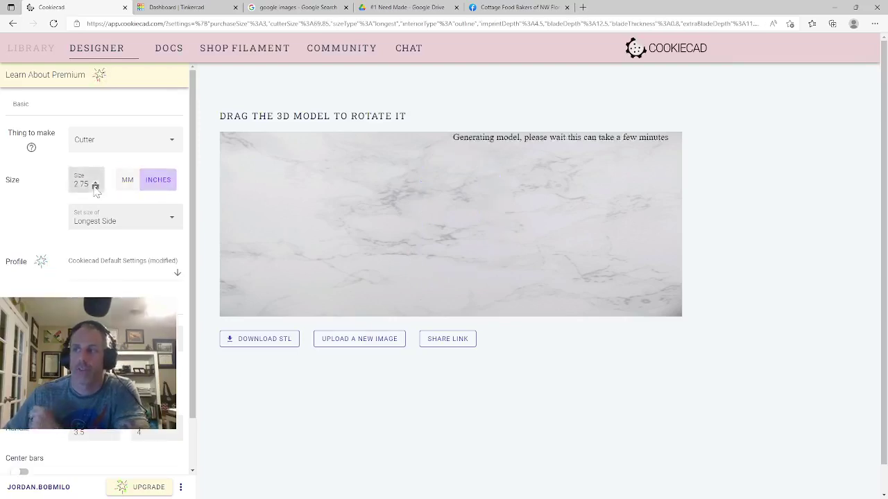
{"action": "left_click_drag", "start_coordinate": [88, 184], "coordinate": [34, 188]}
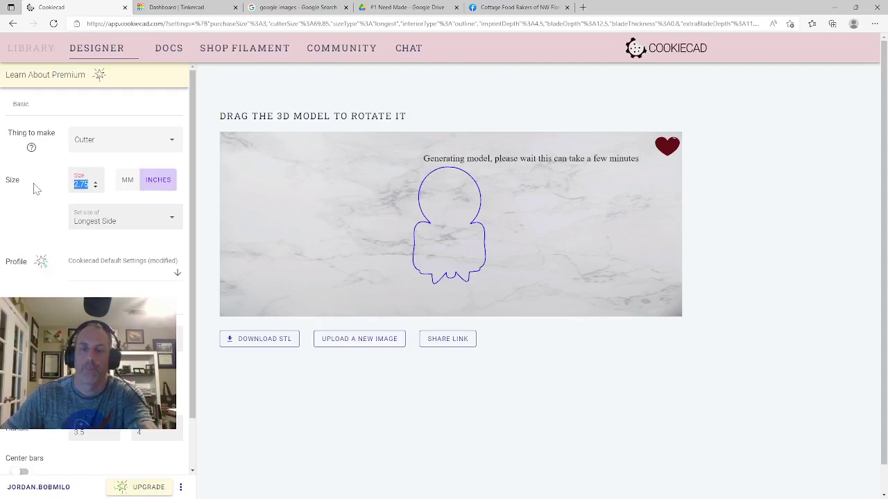
{"action": "type", "text": "5"}
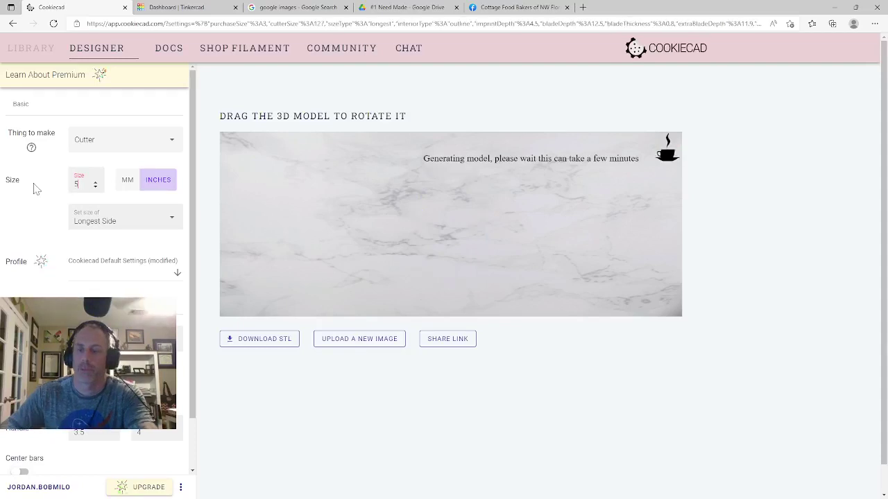
- Set the cutter's size to 4 inches and measure it by height instead of longest side
{"action": "key", "text": "BackSpace"}
{"action": "type", "text": "4"}
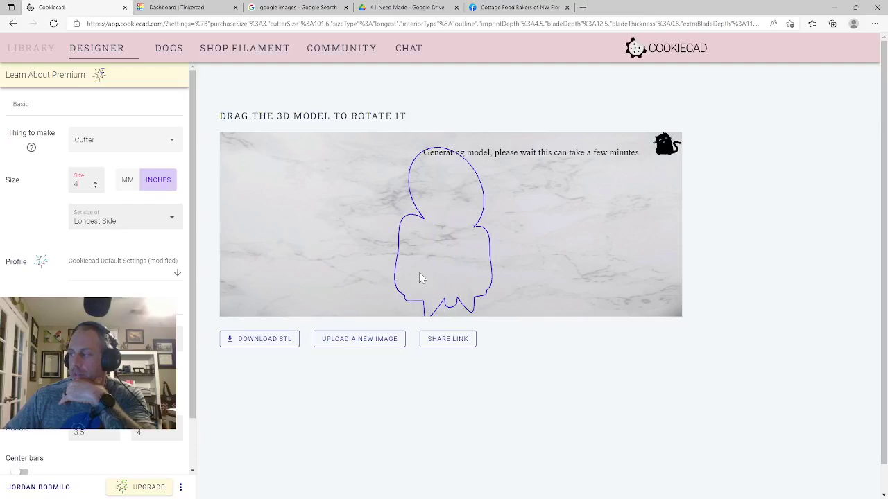
{"action": "left_click", "coordinate": [105, 234]}
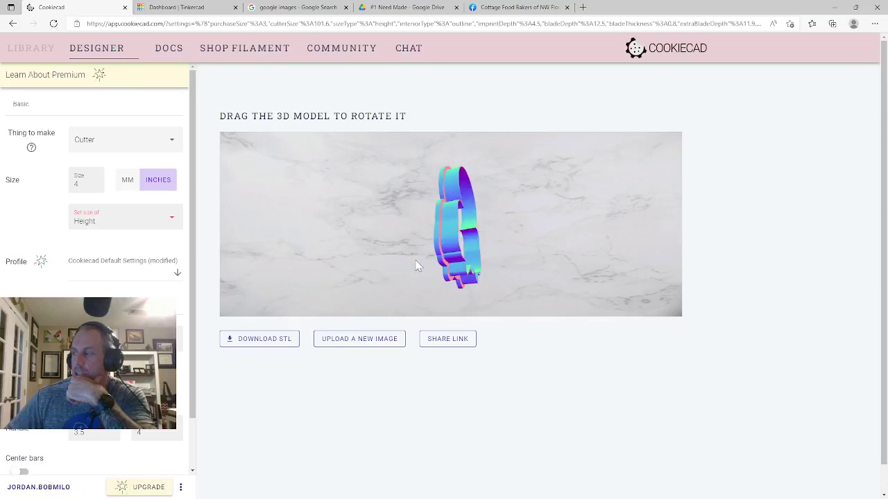
- Examine the generated cutter model from several angles, checking its outline, blade and handle
{"action": "scroll", "coordinate": [93, 278], "scroll_direction": "down", "scroll_amount": 1}
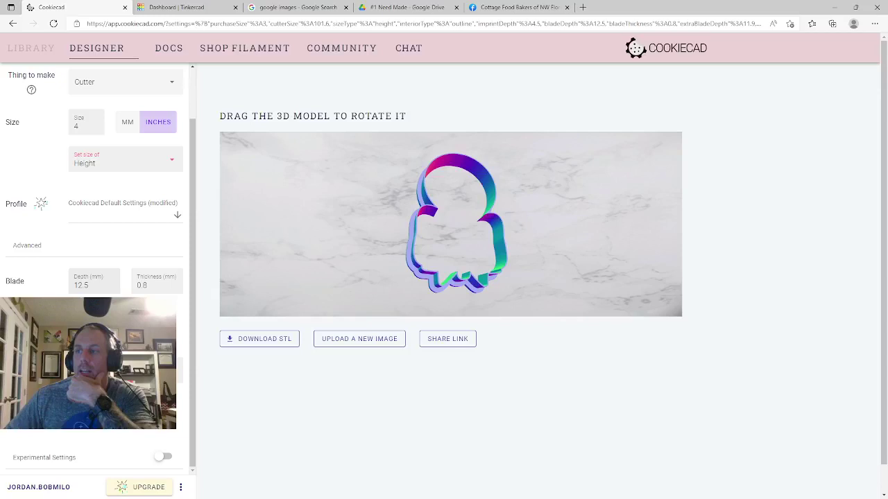
{"action": "scroll", "coordinate": [418, 260], "scroll_direction": "down", "scroll_amount": 1}
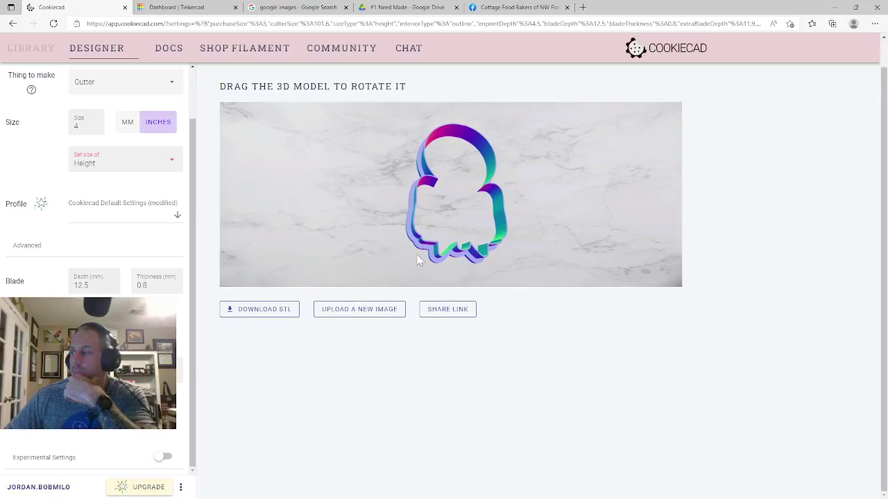
{"action": "mouse_move", "coordinate": [418, 260]}
{"action": "left_mouse_down"}
{"action": "mouse_move", "coordinate": [426, 269]}
{"action": "mouse_move", "coordinate": [412, 272]}
{"action": "left_mouse_up"}
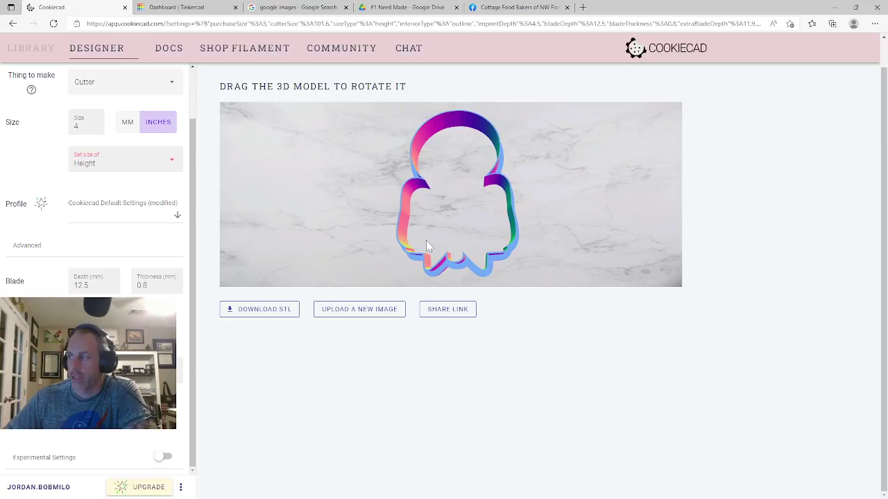
{"action": "left_click_drag", "start_coordinate": [428, 246], "coordinate": [465, 239]}
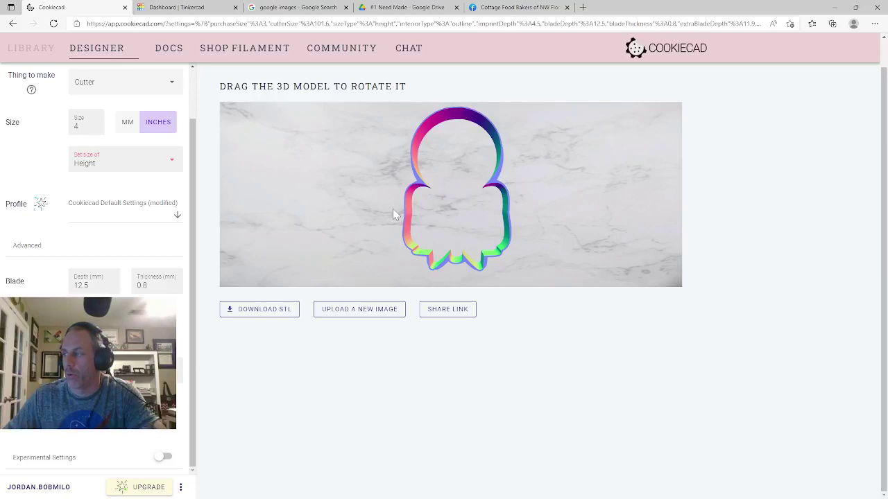
{"action": "left_click_drag", "start_coordinate": [393, 209], "coordinate": [463, 188]}
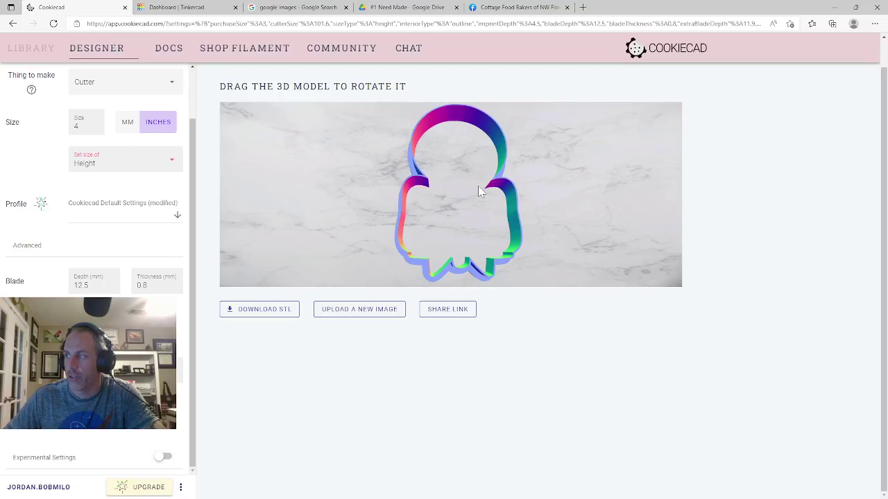
{"action": "left_click_drag", "start_coordinate": [478, 187], "coordinate": [403, 250]}
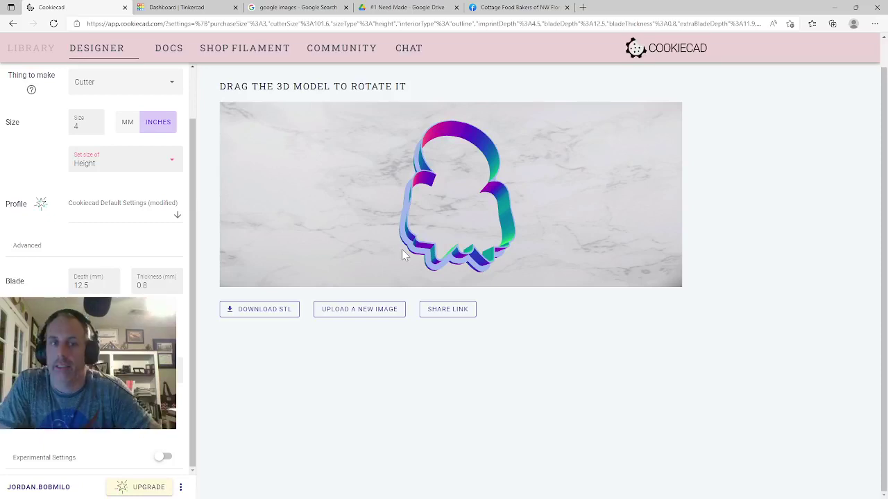
{"action": "left_click_drag", "start_coordinate": [401, 249], "coordinate": [362, 228]}
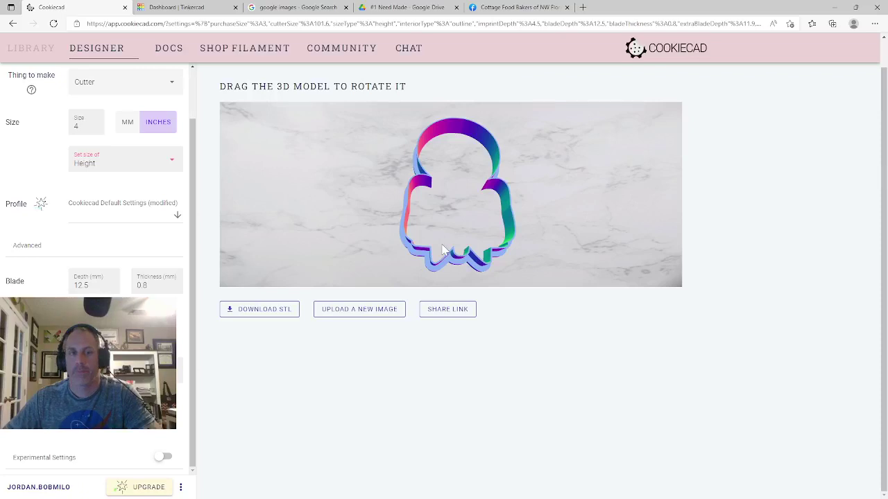
{"action": "left_click_drag", "start_coordinate": [444, 250], "coordinate": [436, 228]}
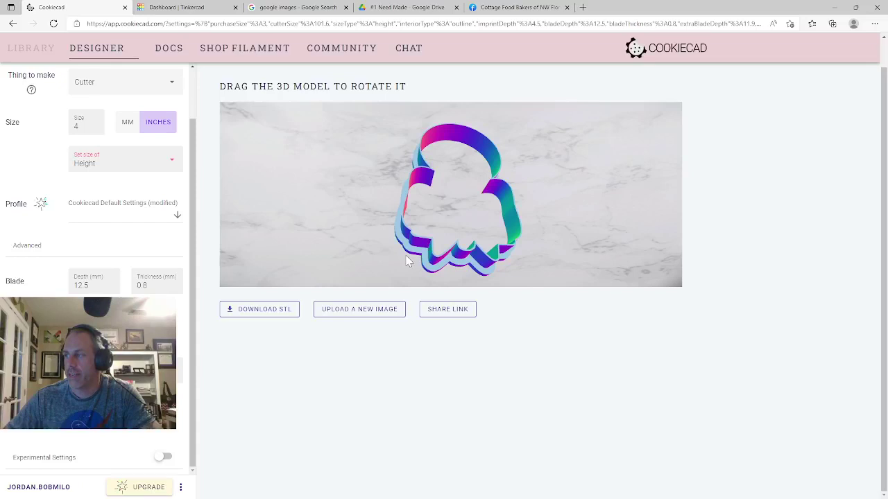
{"action": "left_click_drag", "start_coordinate": [408, 260], "coordinate": [427, 264]}
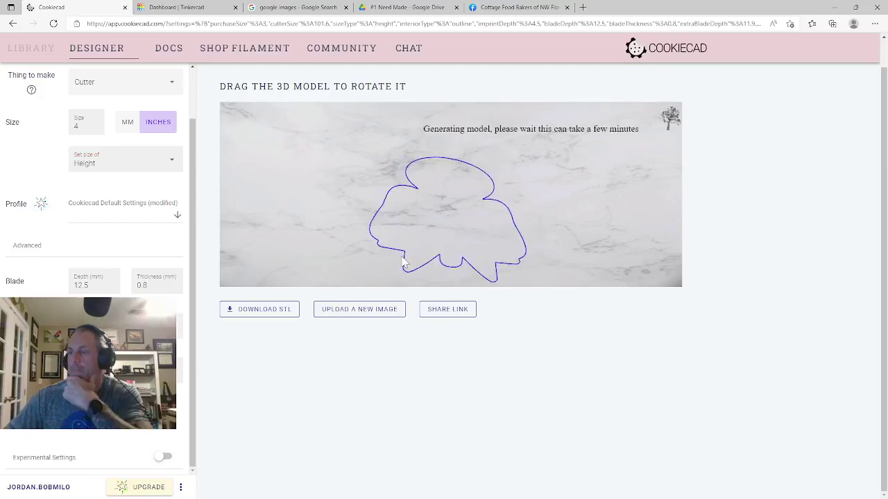
{"action": "left_click_drag", "start_coordinate": [404, 263], "coordinate": [426, 219]}
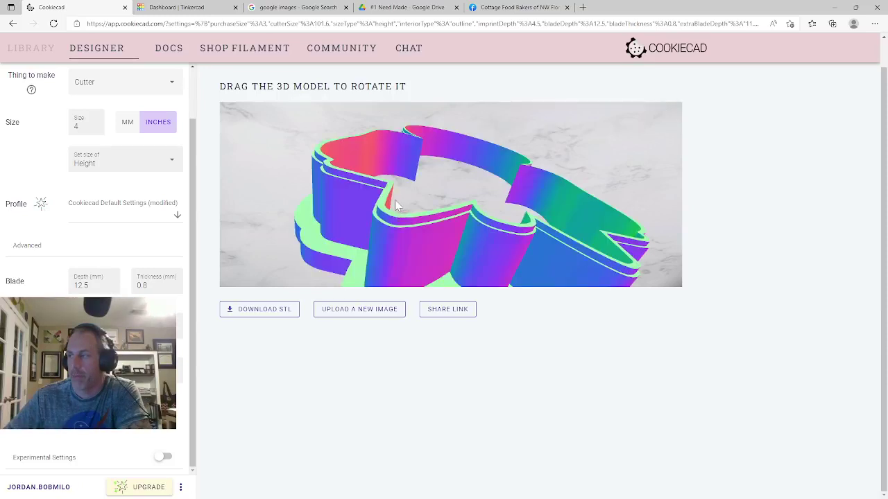
- Set the cutter's blade thickness to 0.7 mm
{"action": "left_click", "coordinate": [149, 286]}
{"action": "key", "text": "BackSpace"}
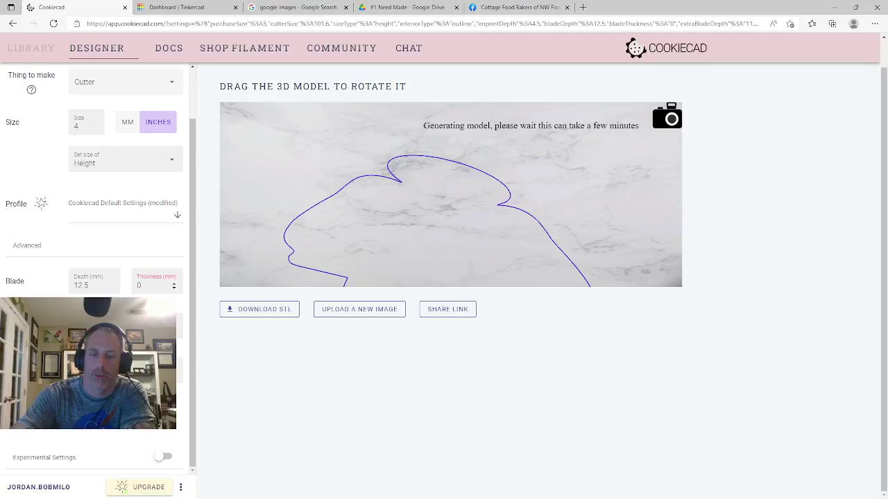
{"action": "type", "text": ".7"}
{"action": "left_click", "coordinate": [186, 305]}
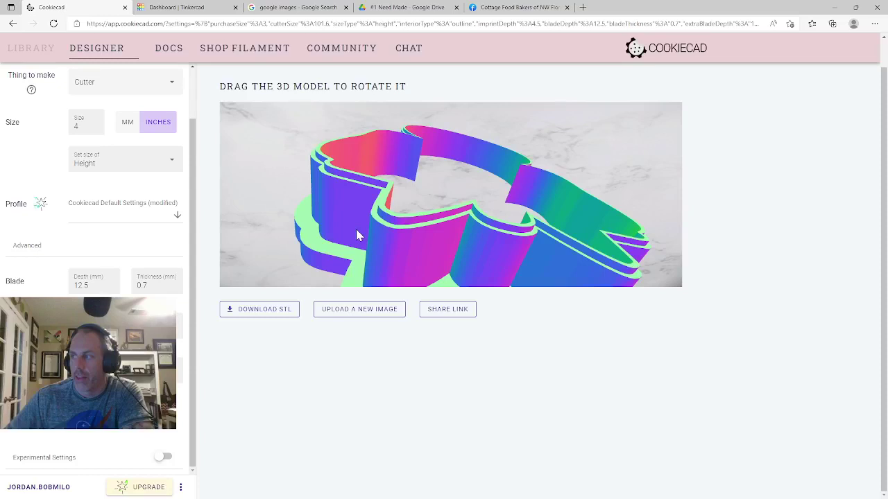
{"action": "left_click_drag", "start_coordinate": [356, 234], "coordinate": [443, 254]}
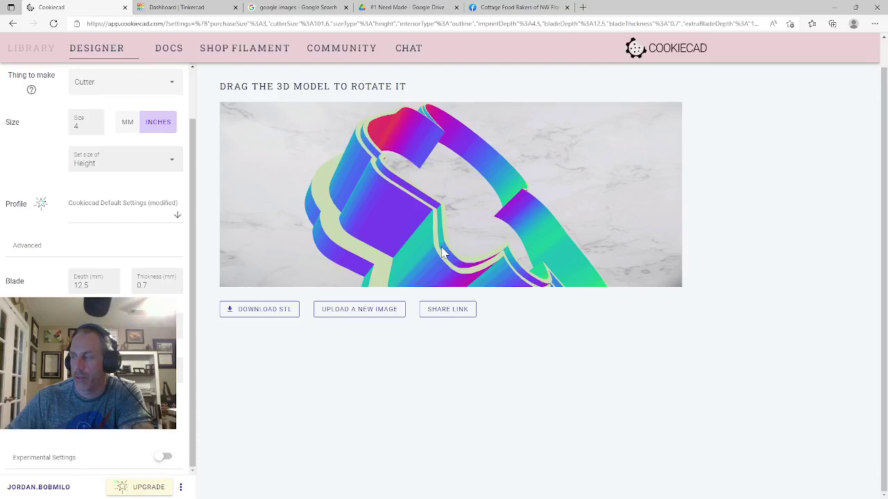
{"action": "left_click_drag", "start_coordinate": [441, 253], "coordinate": [483, 269]}
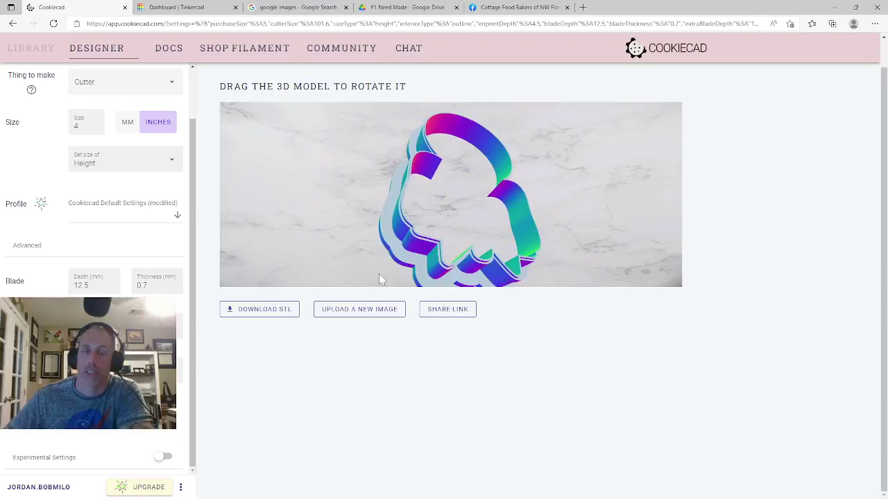
{"action": "left_click_drag", "start_coordinate": [380, 280], "coordinate": [41, 206]}
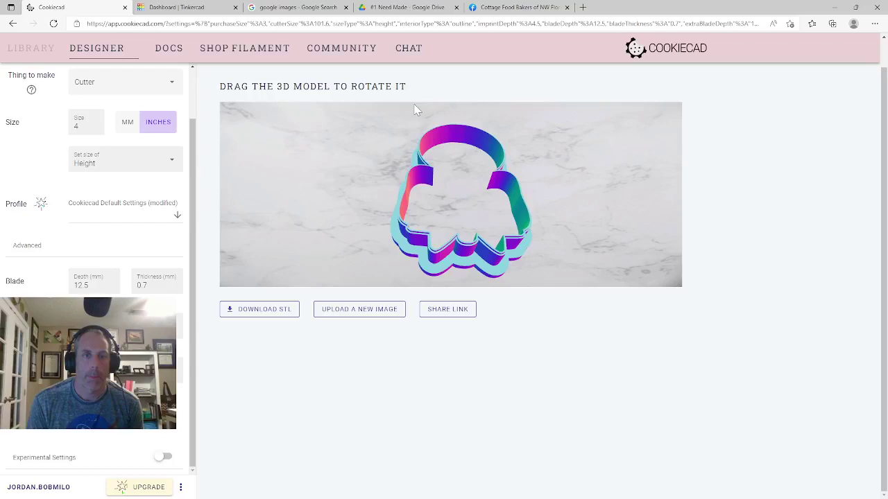
- Switch to the Tinkercad dashboard in the browser and create a new 3D design
{"action": "left_click", "coordinate": [187, 7]}
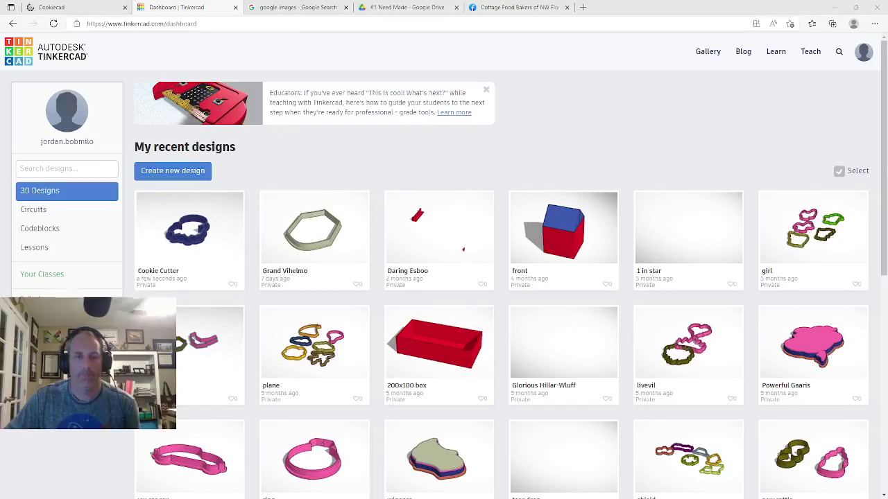
{"action": "key", "text": "alt+Tab"}
{"action": "key", "text": "alt+Tab"}
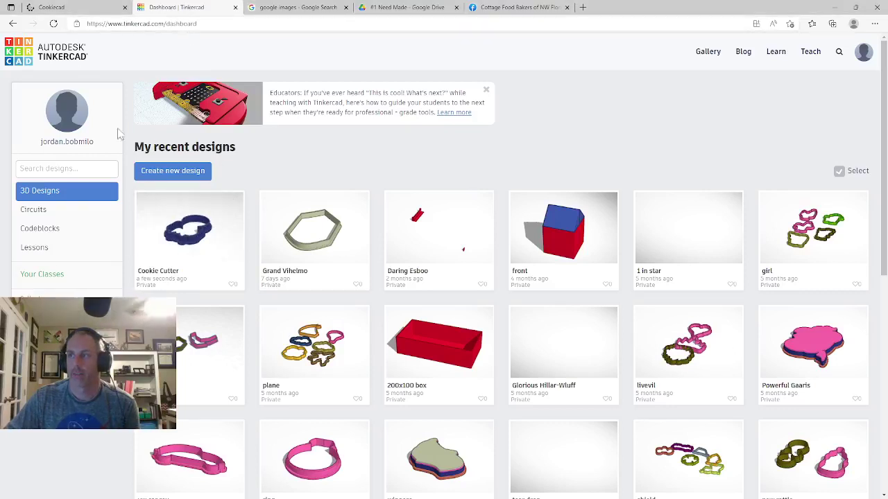
{"action": "left_click", "coordinate": [173, 174]}
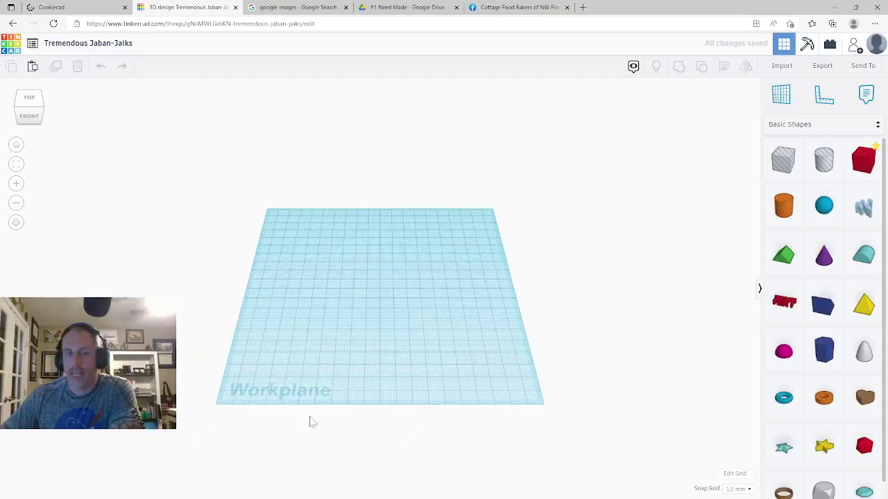
- Import Cookie Sucker-cookiecad.stl from Downloads into the design in millimeters at 100% scale
{"action": "left_click", "coordinate": [784, 68]}
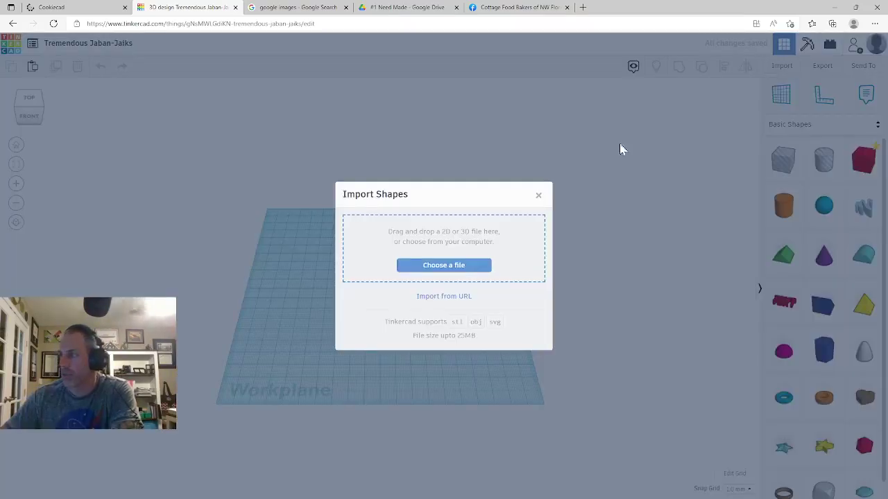
{"action": "left_click", "coordinate": [448, 266]}
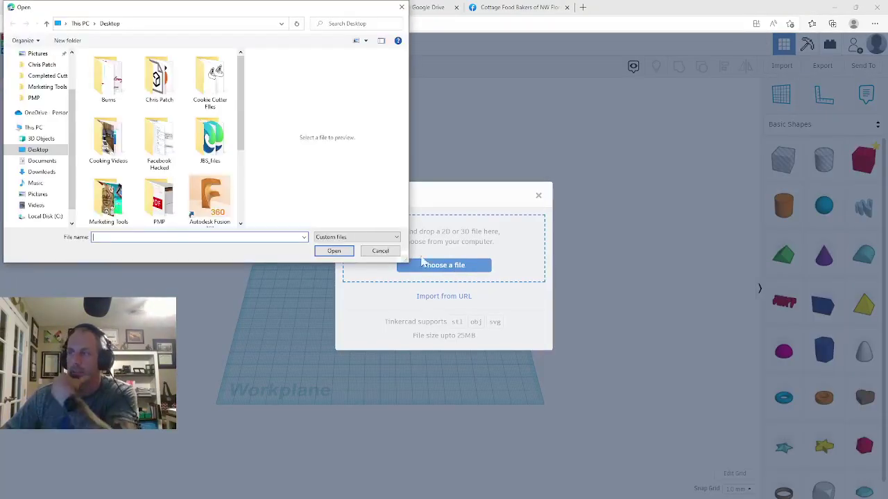
{"action": "left_click", "coordinate": [40, 172]}
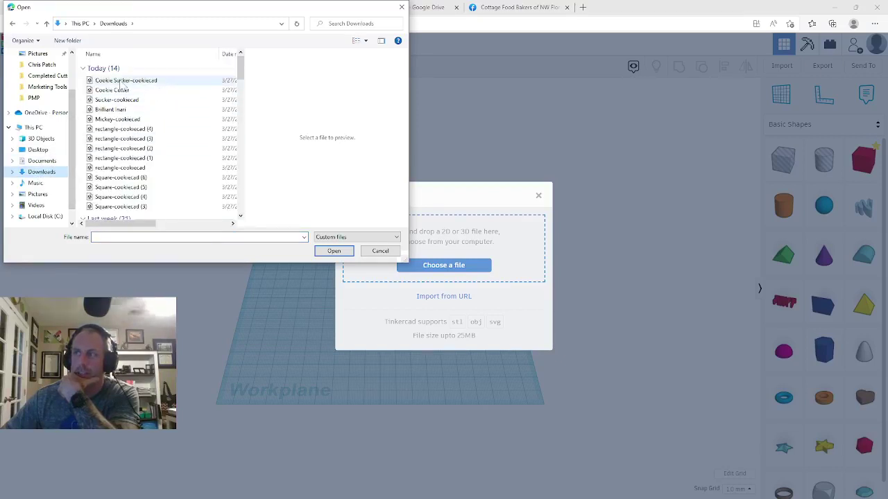
{"action": "left_click", "coordinate": [125, 81]}
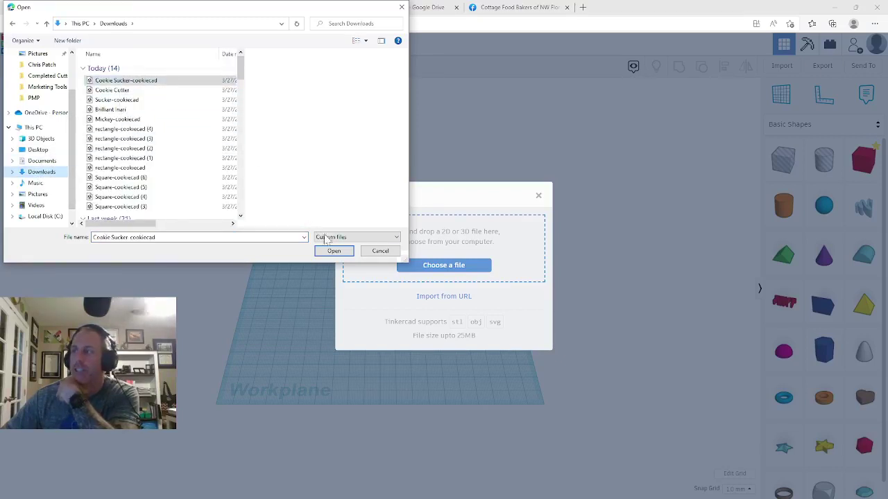
{"action": "left_click", "coordinate": [334, 251]}
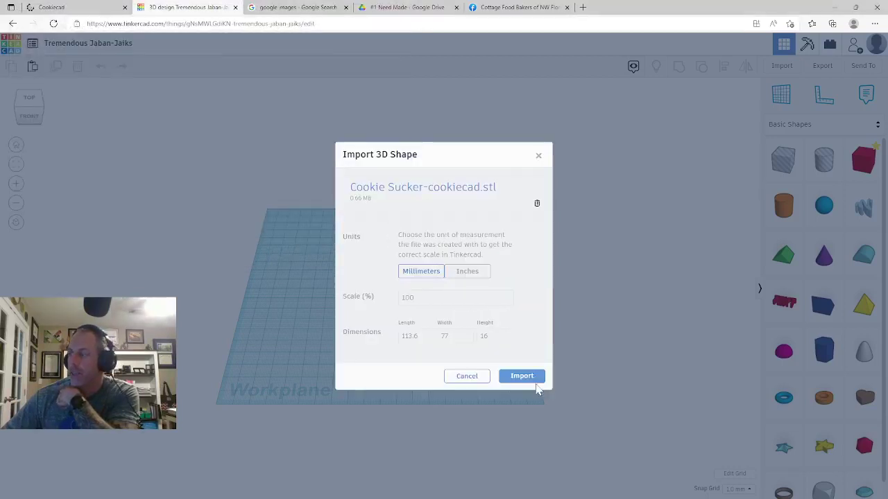
{"action": "left_click", "coordinate": [522, 375]}
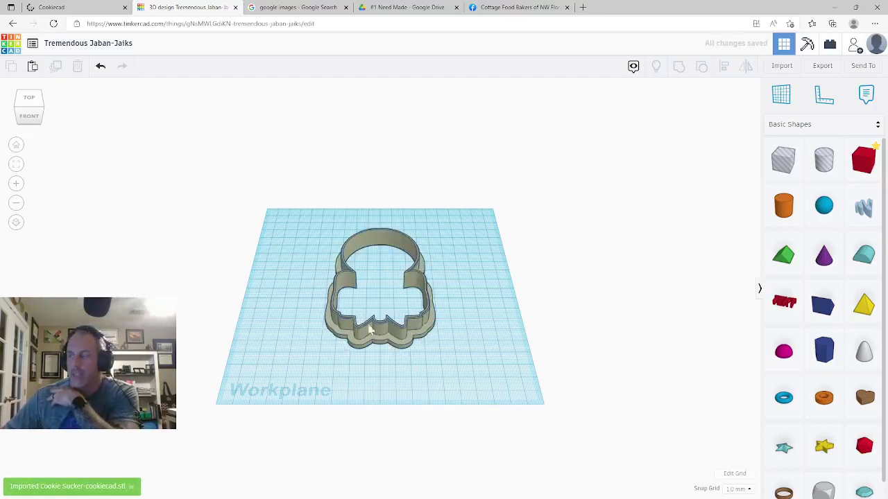
- Add a curved words shape from the Shape Generators to the workplane, just beyond the upper right of the cutter's rounded top
{"action": "scroll", "coordinate": [334, 345], "scroll_direction": "up", "scroll_amount": 3}
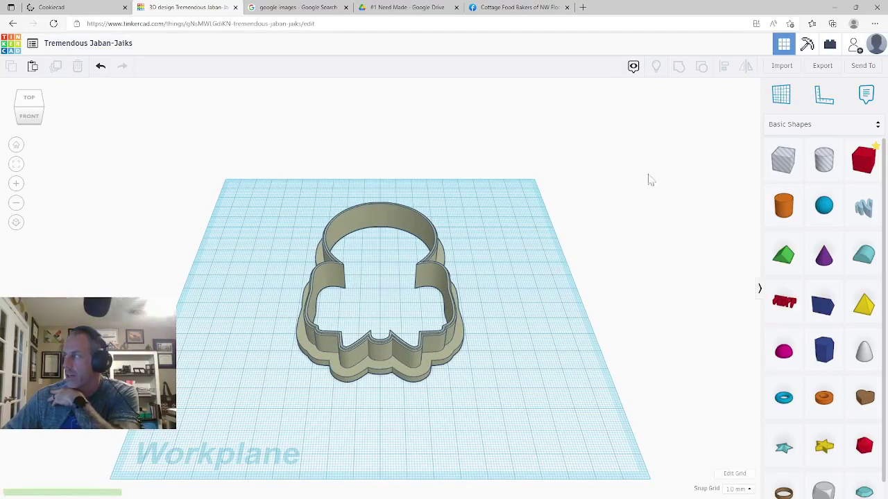
{"action": "left_click", "coordinate": [43, 101]}
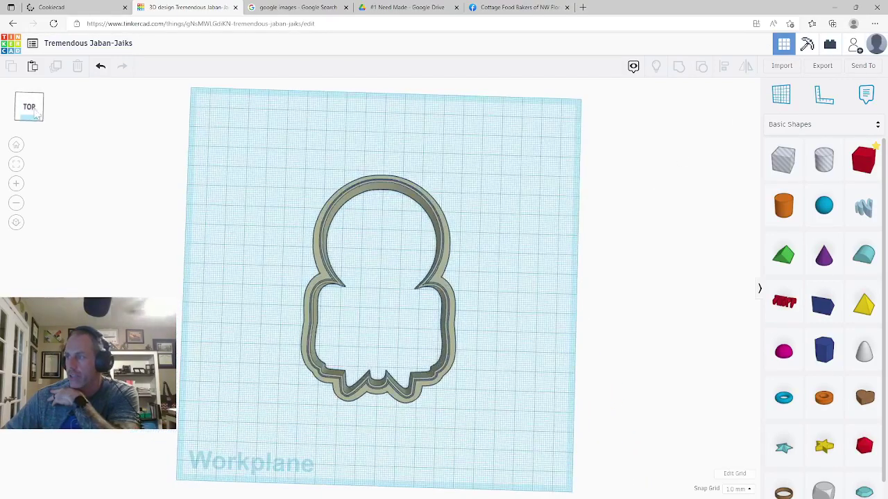
{"action": "mouse_move", "coordinate": [36, 114]}
{"action": "left_mouse_down"}
{"action": "mouse_move", "coordinate": [49, 107]}
{"action": "mouse_move", "coordinate": [32, 120]}
{"action": "left_mouse_up"}
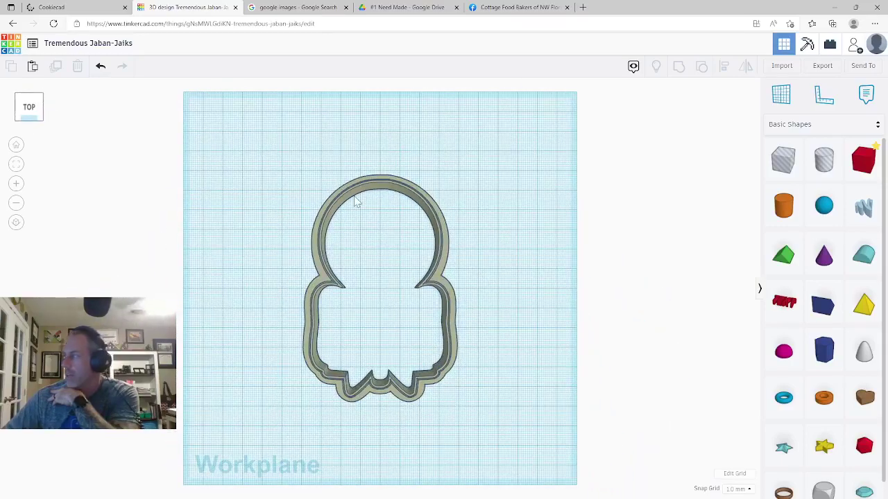
{"action": "left_click", "coordinate": [795, 128]}
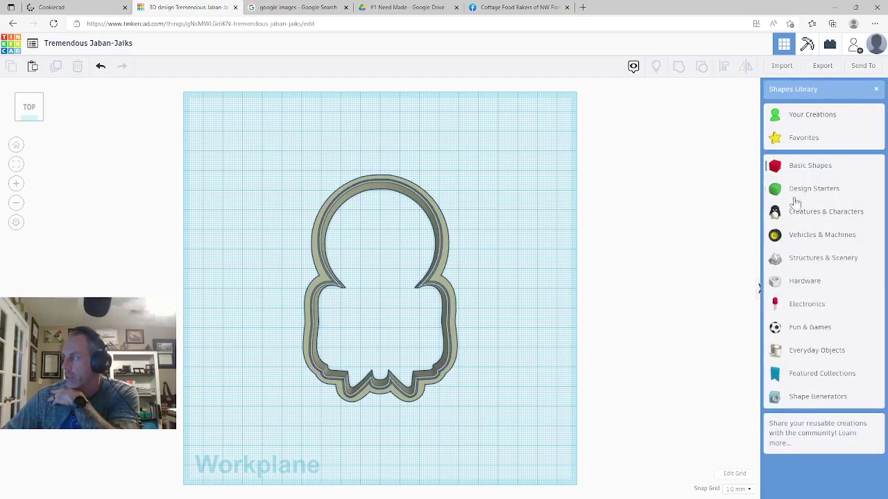
{"action": "left_click", "coordinate": [806, 376]}
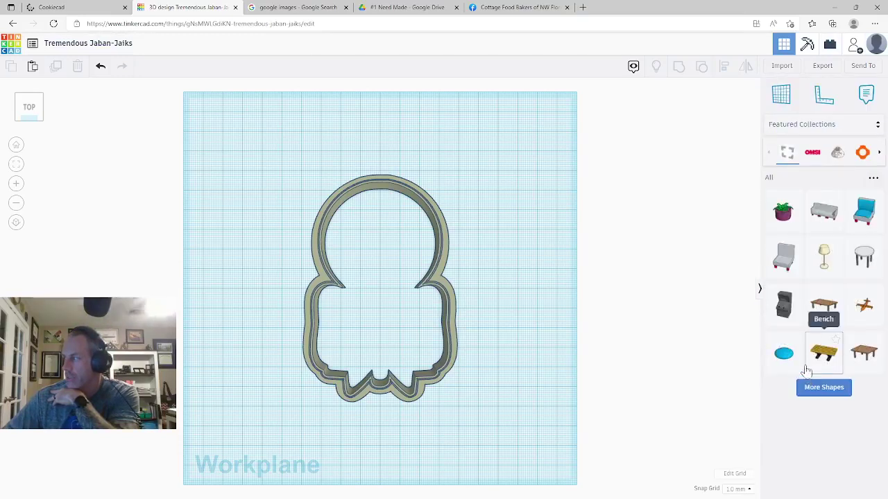
{"action": "left_click", "coordinate": [806, 129]}
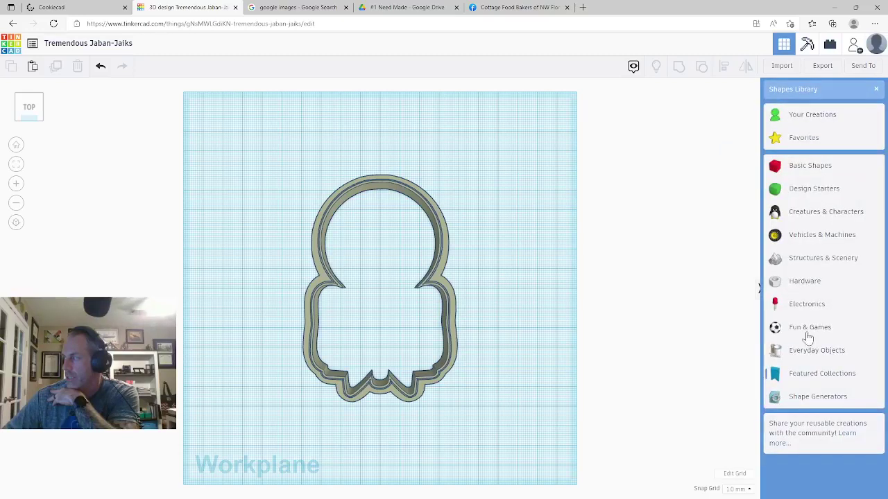
{"action": "left_click", "coordinate": [809, 401]}
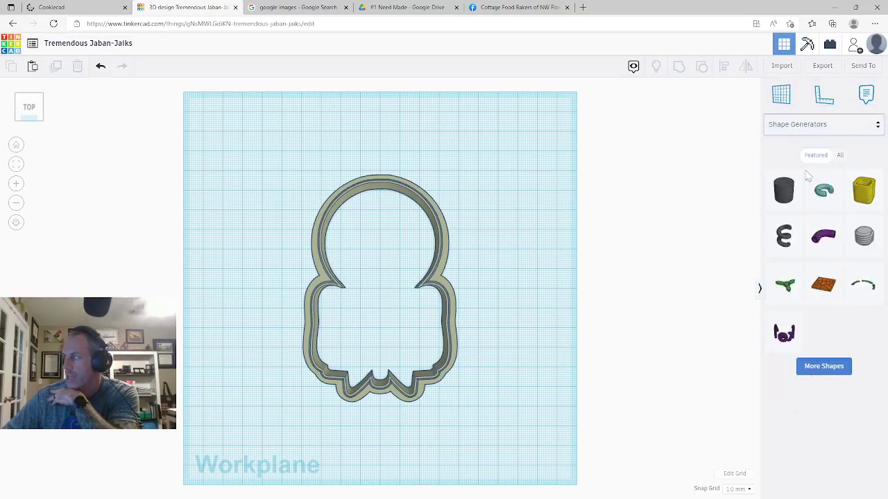
{"action": "left_click", "coordinate": [843, 285]}
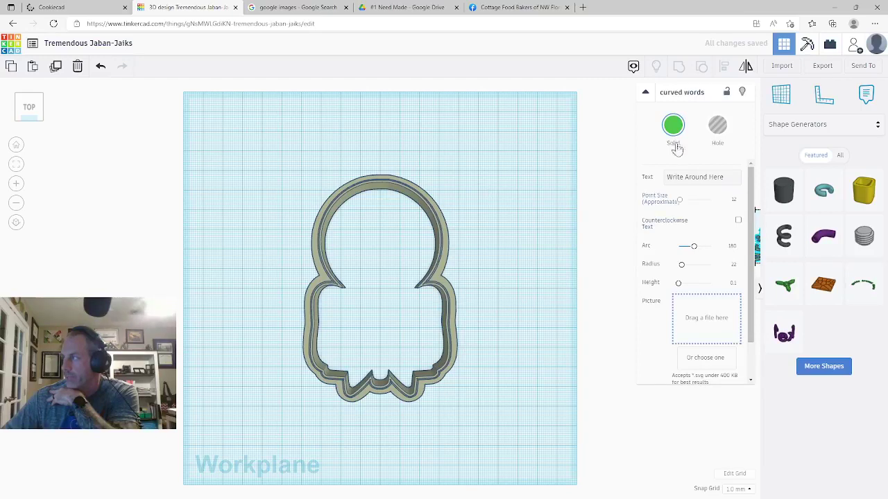
{"action": "left_click_drag", "start_coordinate": [860, 297], "coordinate": [448, 163]}
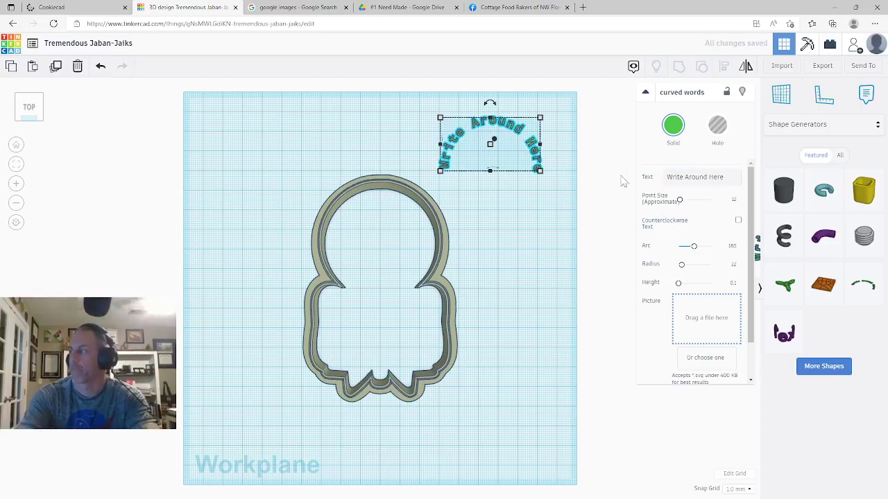
{"action": "left_click", "coordinate": [709, 177]}
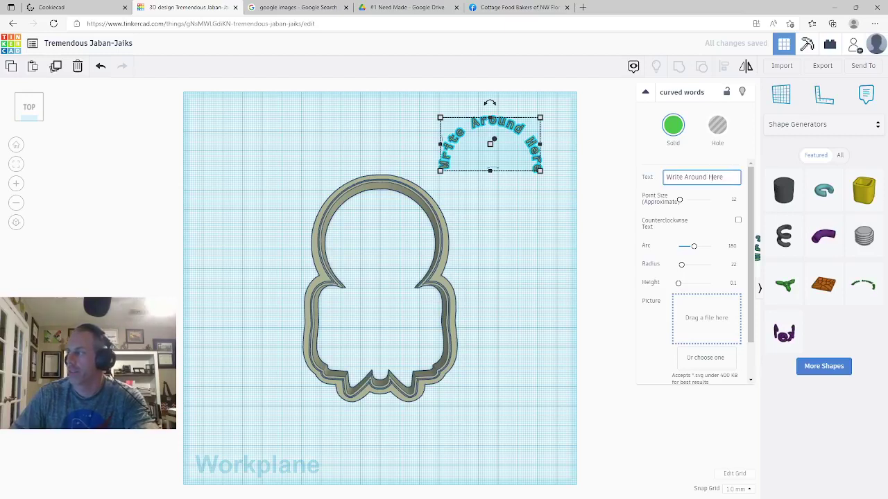
{"action": "double_click", "coordinate": [709, 177]}
{"action": "left_click", "coordinate": [715, 177]}
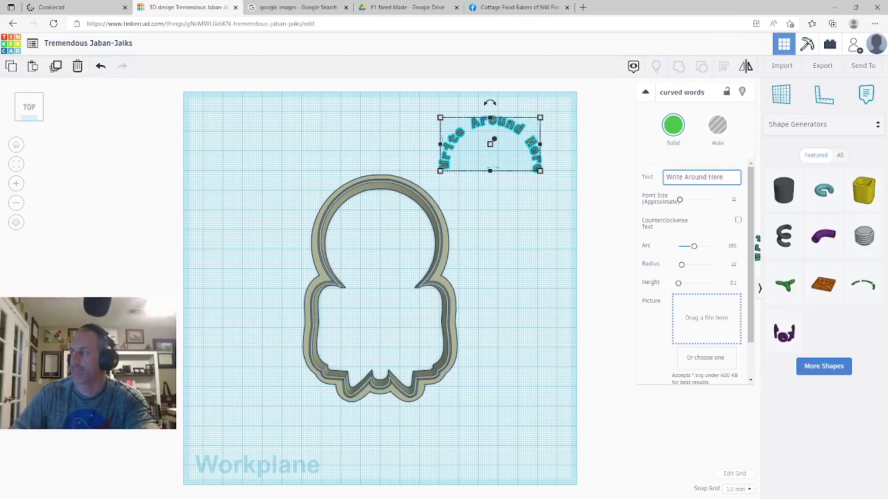
{"action": "left_click_drag", "start_coordinate": [723, 177], "coordinate": [664, 182]}
{"action": "left_click", "coordinate": [663, 183]}
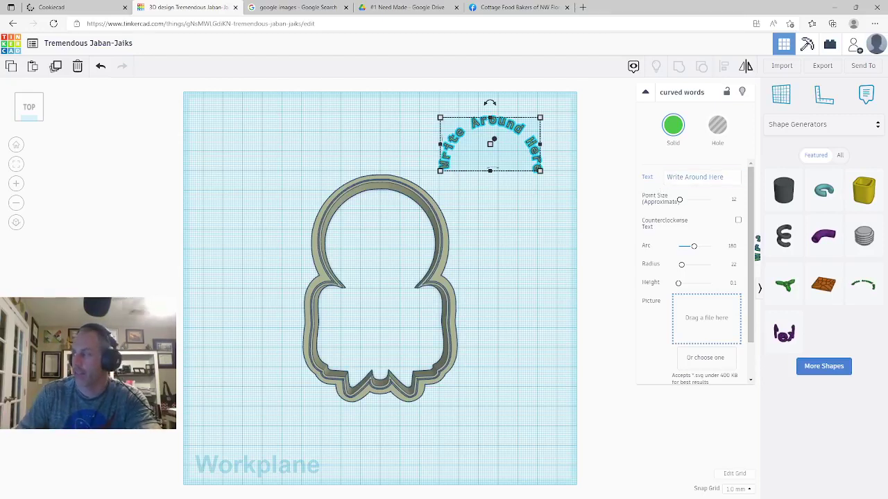
{"action": "left_click_drag", "start_coordinate": [663, 177], "coordinate": [724, 178]}
{"action": "type", "text": "Sucker"}
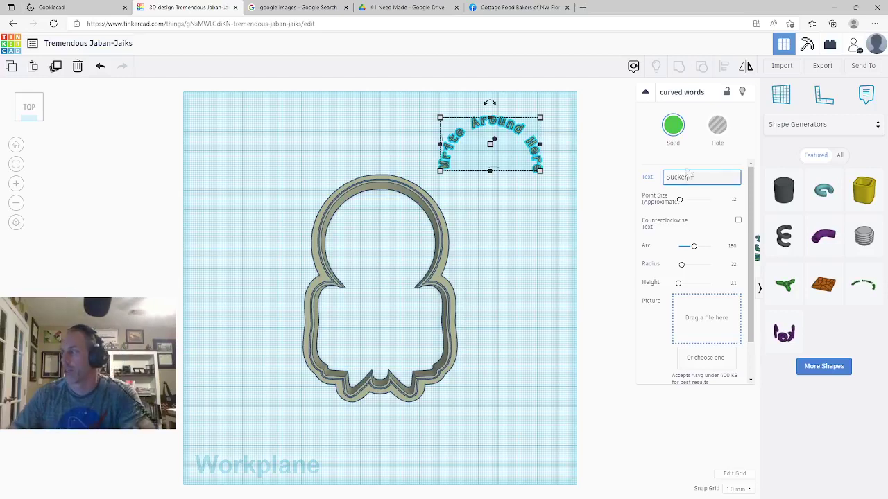
{"action": "left_click", "coordinate": [824, 93]}
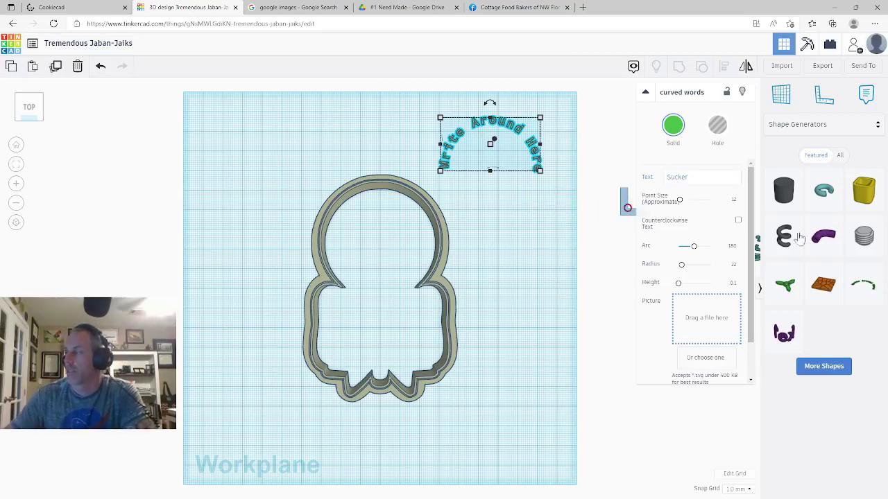
{"action": "left_click", "coordinate": [489, 147]}
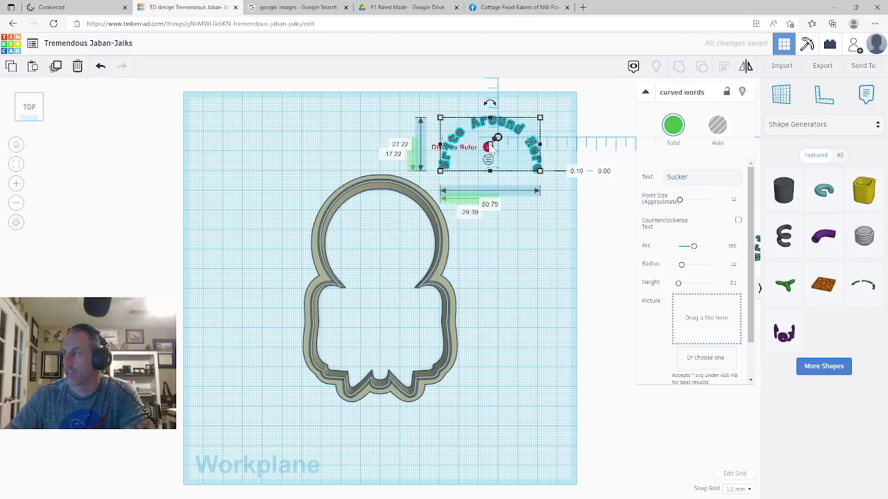
{"action": "left_click", "coordinate": [489, 146]}
{"action": "key", "text": "Delete"}
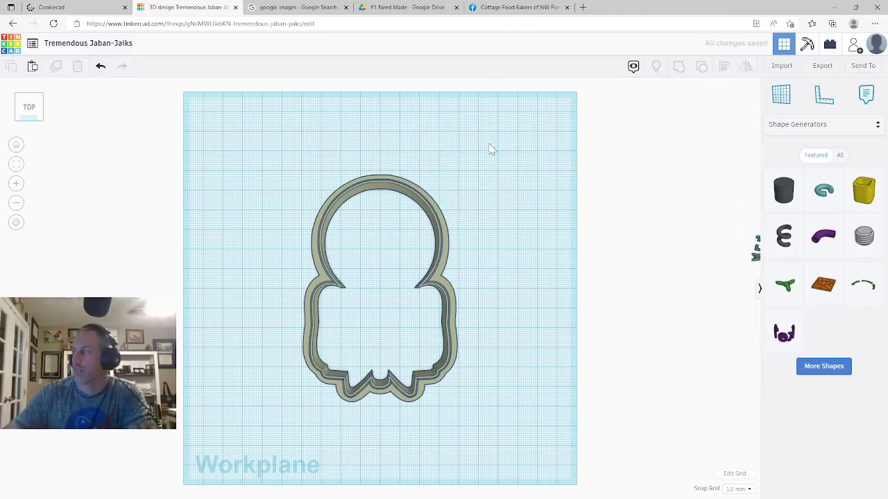
- Place a new curved words shape beyond the upper right of the cutter's rounded top and set its text to Sucker
{"action": "left_click_drag", "start_coordinate": [865, 286], "coordinate": [470, 158]}
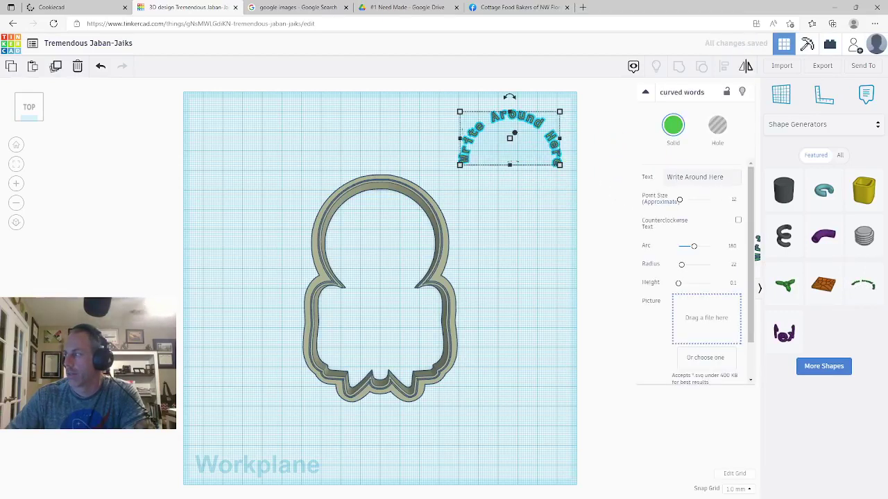
{"action": "left_click", "coordinate": [715, 177]}
{"action": "double_click", "coordinate": [714, 177]}
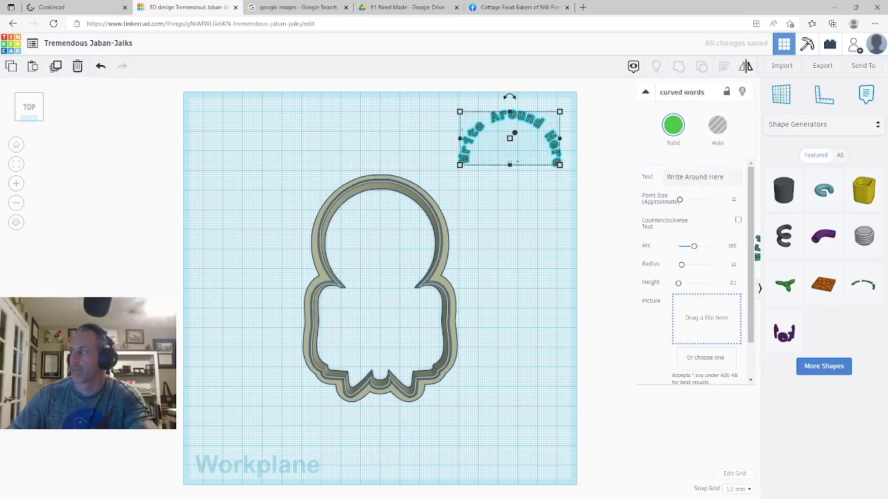
{"action": "key", "text": "ctrl+a"}
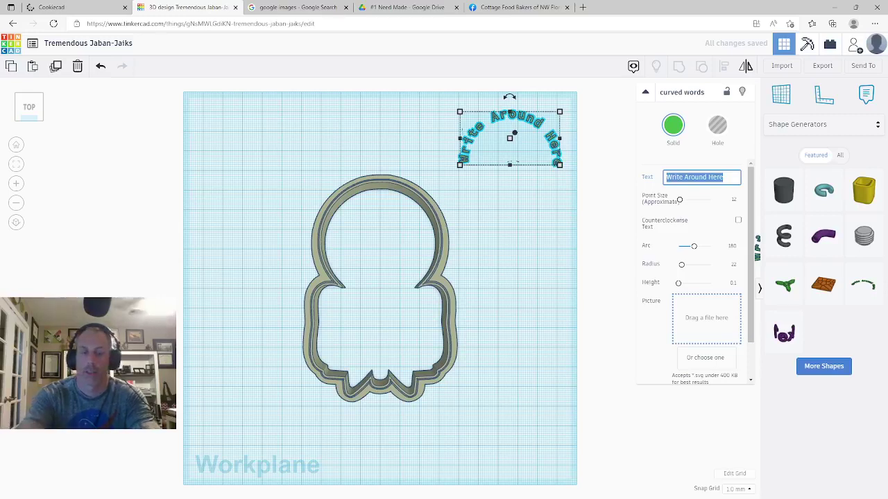
{"action": "type", "text": "Sucker"}
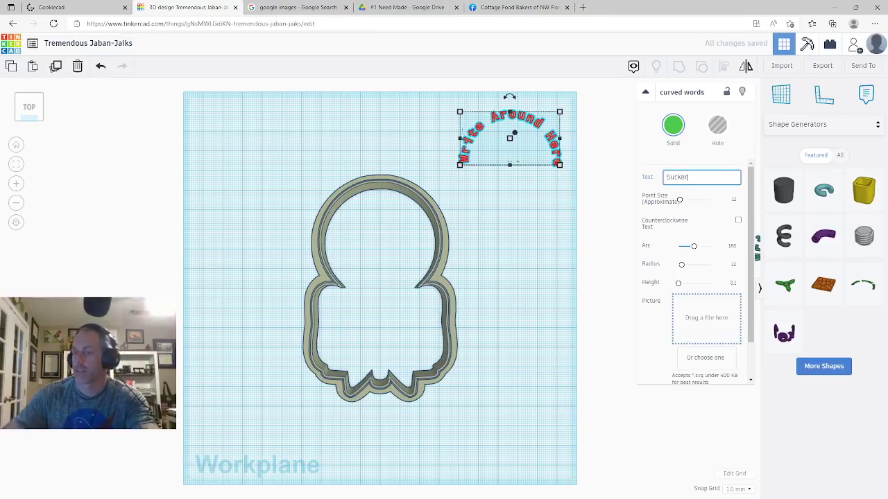
{"action": "key", "text": "Return"}
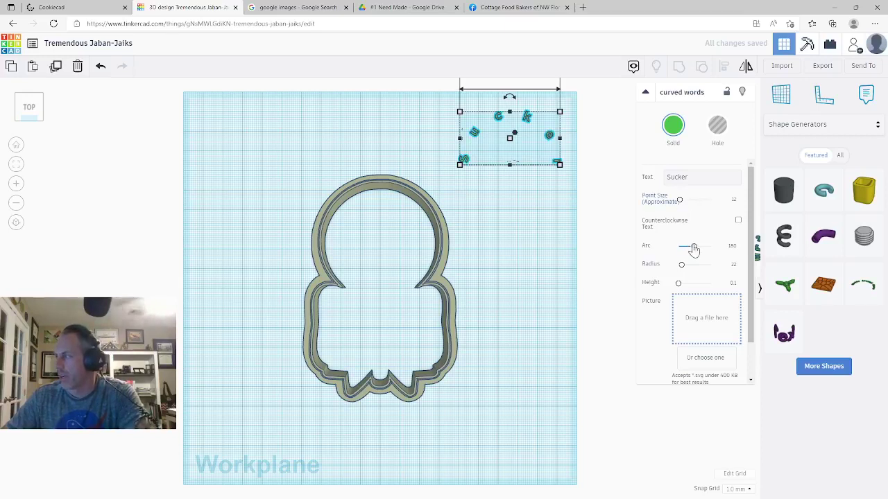
- Reduce the arc of the Sucker text to 79 and shift the word slightly on the workplane
{"action": "left_click_drag", "start_coordinate": [693, 250], "coordinate": [685, 251]}
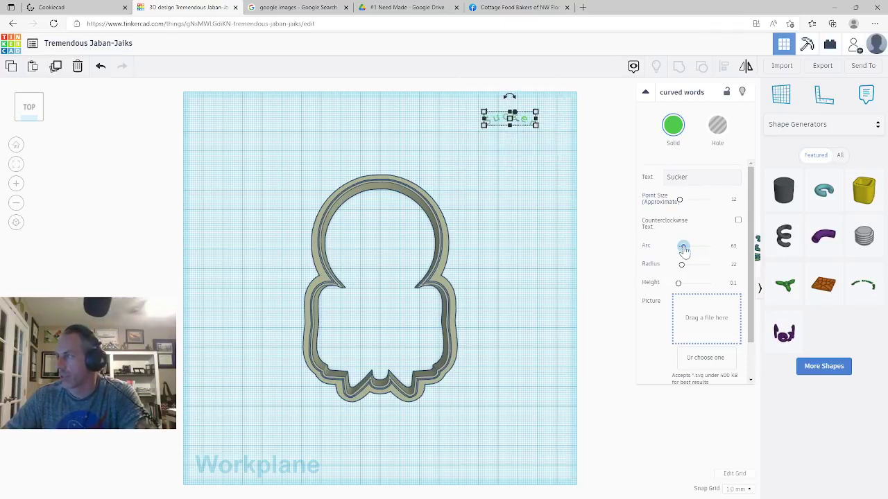
{"action": "left_click", "coordinate": [520, 190]}
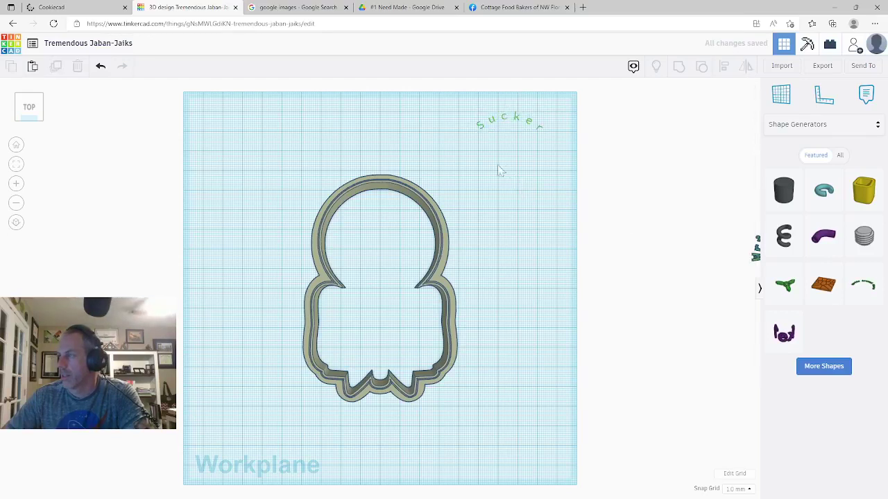
{"action": "left_click", "coordinate": [507, 128]}
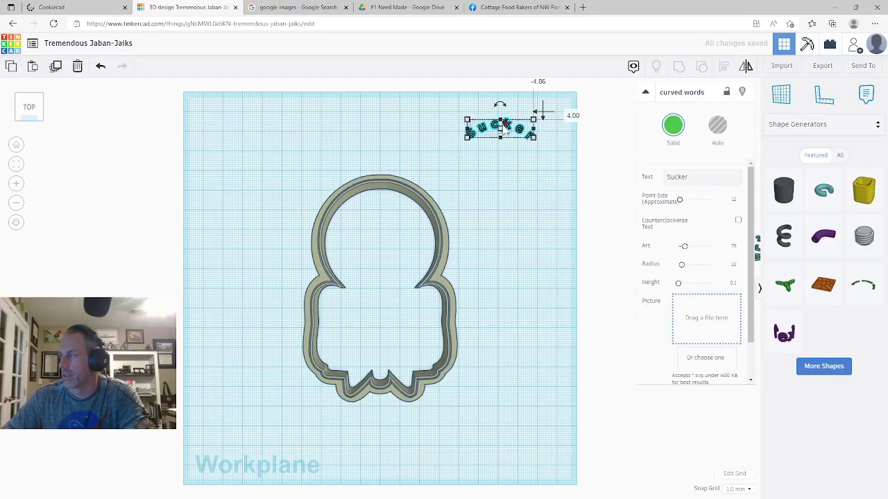
{"action": "left_click_drag", "start_coordinate": [505, 127], "coordinate": [440, 137]}
{"action": "key", "text": "ctrl+z"}
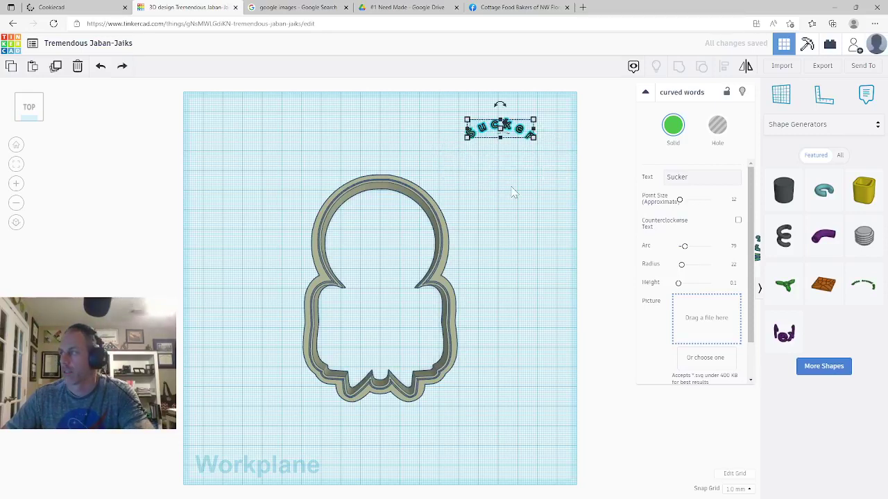
{"action": "left_click", "coordinate": [514, 193]}
{"action": "left_click", "coordinate": [499, 129]}
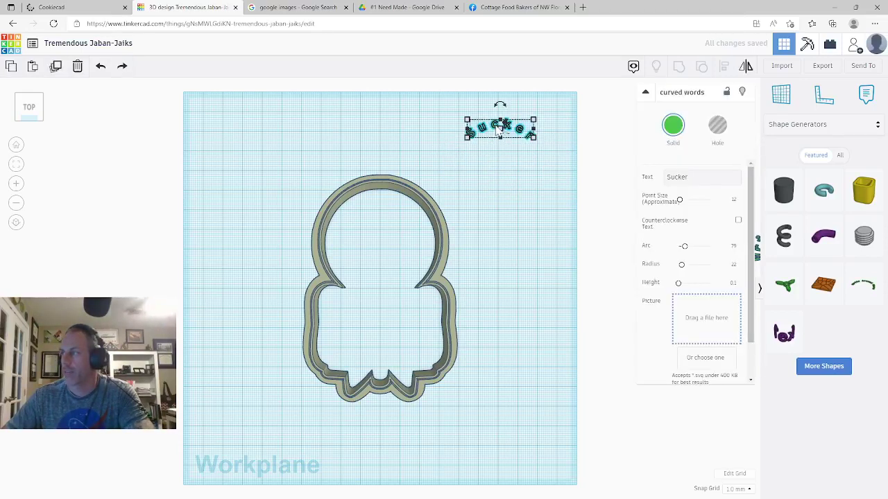
{"action": "left_click", "coordinate": [484, 158]}
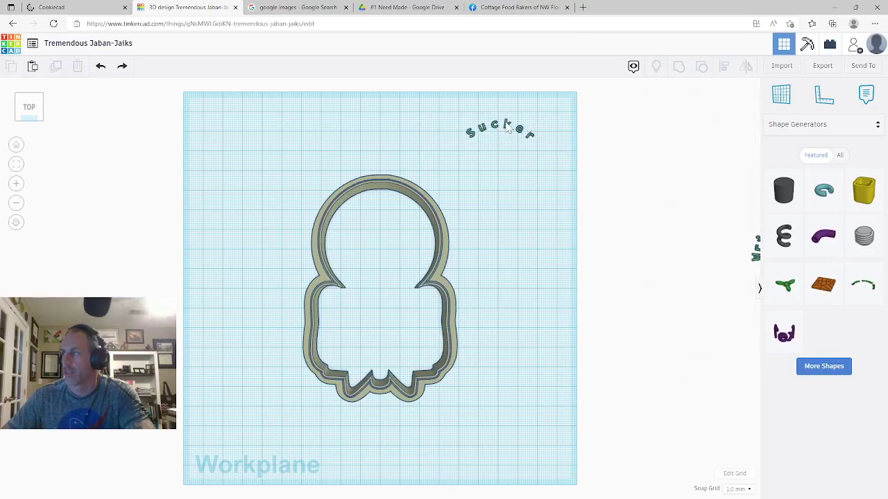
- Turn the Sucker text into a hole and mirror it horizontally so that it reads backwards from above
{"action": "left_click", "coordinate": [508, 127]}
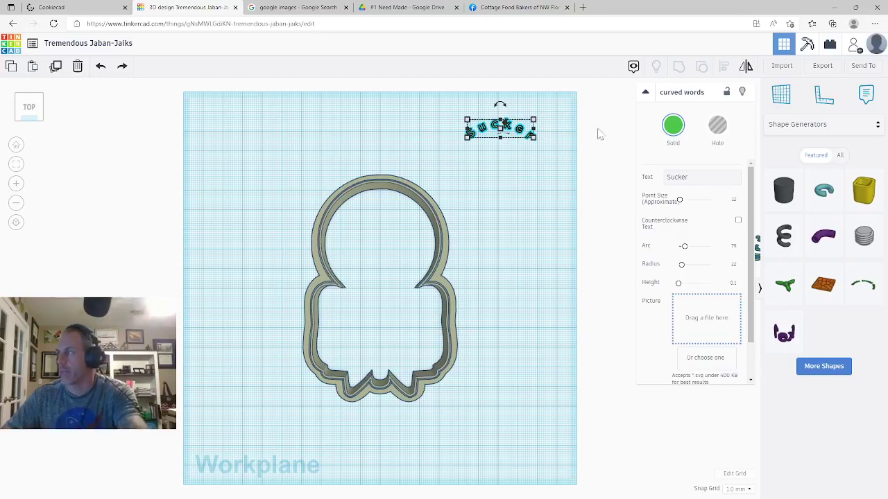
{"action": "left_click", "coordinate": [717, 136]}
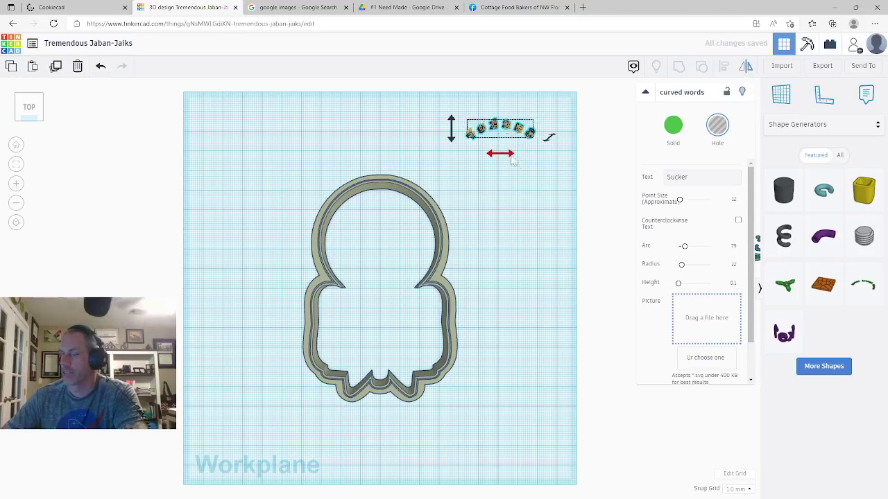
- Nudge the mirrored Sucker text until it is centered just above the cutter's rounded top
{"action": "key", "text": "Left"}
{"action": "key", "text": "Left"}
{"action": "key", "text": "Left"}
{"action": "key", "text": "Left"}
{"action": "key", "text": "Left"}
{"action": "key", "text": "Left"}
{"action": "key", "text": "Left"}
{"action": "key", "text": "Left"}
{"action": "key", "text": "Left"}
{"action": "key", "text": "Left"}
{"action": "key", "text": "Left"}
{"action": "key", "text": "Left"}
{"action": "key", "text": "Left"}
{"action": "key", "text": "Left"}
{"action": "key", "text": "Left"}
{"action": "key", "text": "Left"}
{"action": "key", "text": "Left"}
{"action": "key", "text": "Left"}
{"action": "key", "text": "Left"}
{"action": "key", "text": "Left"}
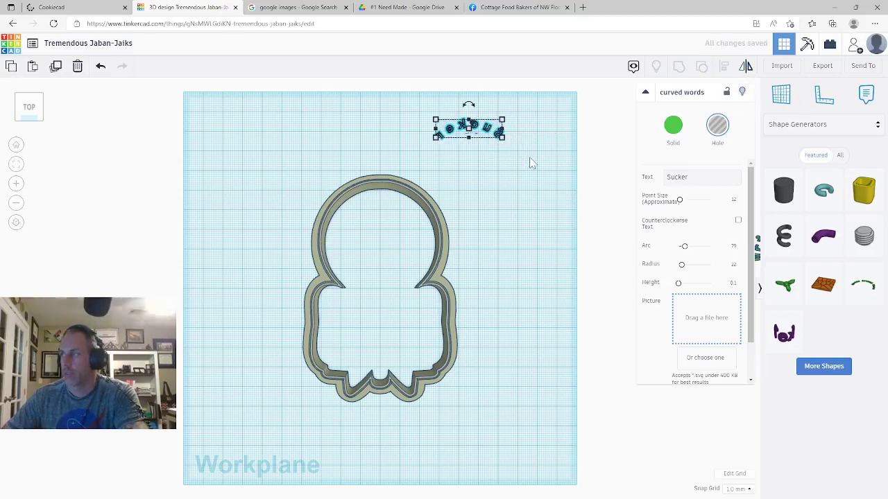
{"action": "key", "text": "Left"}
{"action": "key", "text": "Left"}
{"action": "key", "text": "Left"}
{"action": "key", "text": "Left"}
{"action": "key", "text": "Left"}
{"action": "key", "text": "Left"}
{"action": "key", "text": "Left"}
{"action": "key", "text": "Left"}
{"action": "key", "text": "Left"}
{"action": "key", "text": "Left"}
{"action": "key", "text": "Left"}
{"action": "key", "text": "Left"}
{"action": "key", "text": "Left"}
{"action": "key", "text": "Left"}
{"action": "key", "text": "Left"}
{"action": "key", "text": "Left"}
{"action": "key", "text": "Left"}
{"action": "key", "text": "Left"}
{"action": "key", "text": "Left"}
{"action": "key", "text": "Left"}
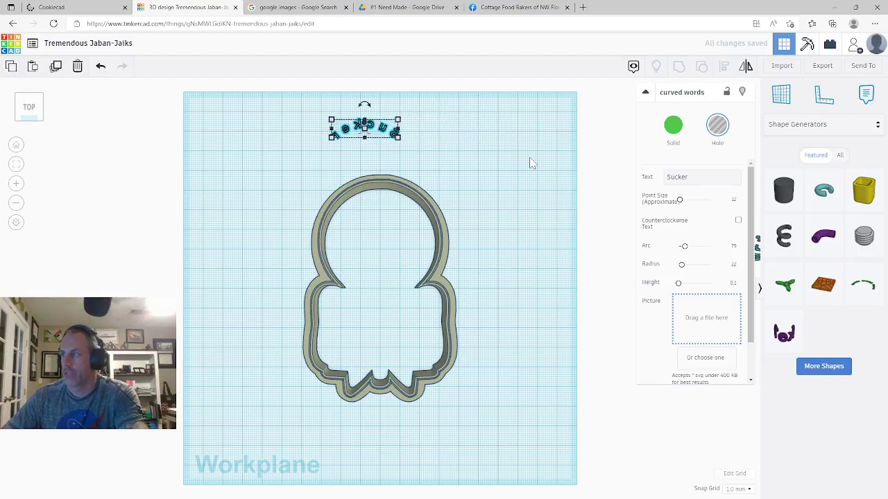
{"action": "key", "text": "Right"}
{"action": "key", "text": "Right"}
{"action": "key", "text": "Right"}
{"action": "key", "text": "Right"}
{"action": "key", "text": "Right"}
{"action": "key", "text": "Right"}
{"action": "key", "text": "Right"}
{"action": "key", "text": "Right"}
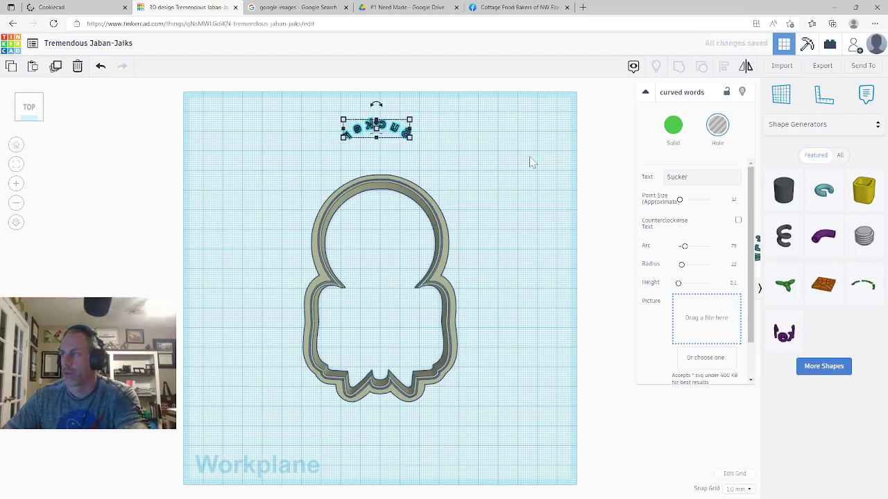
{"action": "key", "text": "Down"}
{"action": "key", "text": "Down"}
{"action": "key", "text": "Down"}
{"action": "key", "text": "Down"}
{"action": "key", "text": "Down"}
{"action": "key", "text": "Down"}
{"action": "key", "text": "Down"}
{"action": "key", "text": "Down"}
{"action": "key", "text": "Down"}
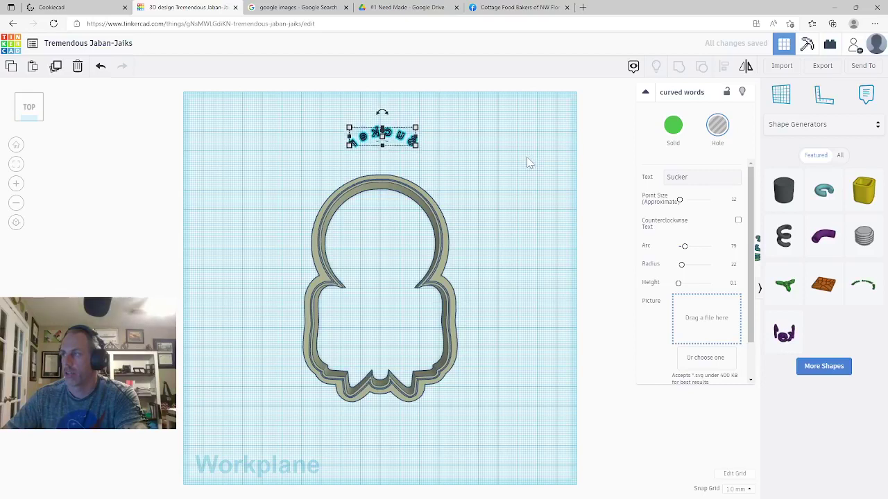
{"action": "key", "text": "Down"}
{"action": "key", "text": "Down"}
{"action": "key", "text": "Down"}
{"action": "key", "text": "Down"}
{"action": "key", "text": "Down"}
{"action": "key", "text": "Down"}
{"action": "key", "text": "Down"}
{"action": "key", "text": "Down"}
{"action": "key", "text": "Down"}
{"action": "key", "text": "Down"}
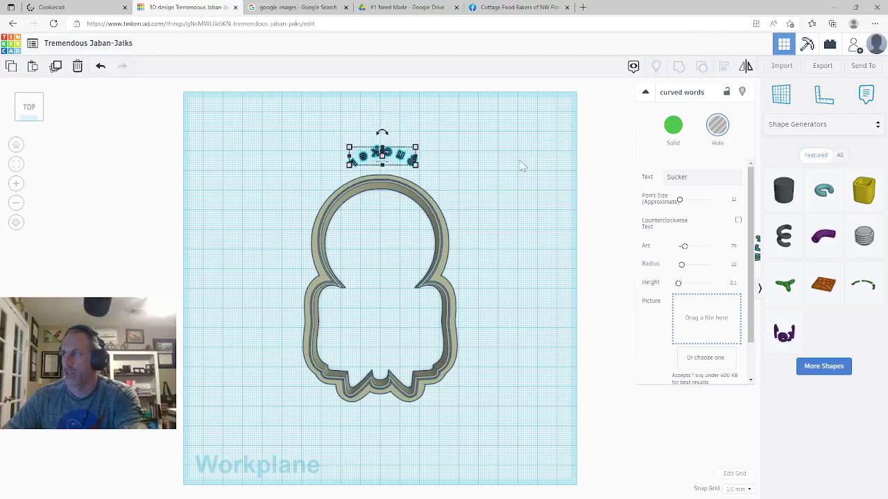
{"action": "key", "text": "Down"}
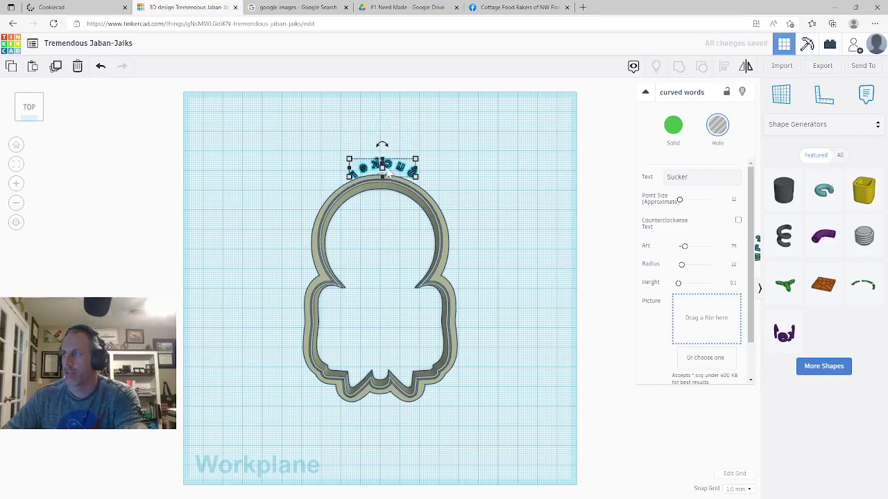
- Set the Sucker text's height to 0.2 mm and move it down onto the rim of the cutter's rounded top
{"action": "mouse_move", "coordinate": [383, 174]}
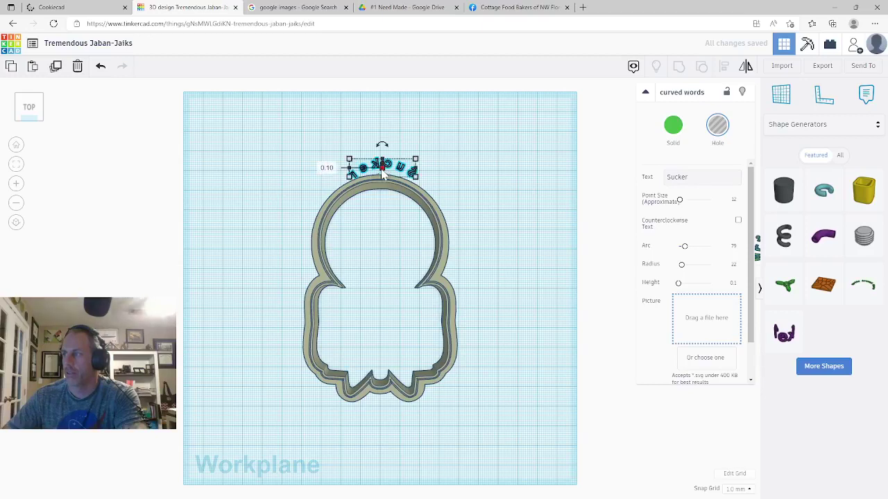
{"action": "left_click", "coordinate": [326, 168]}
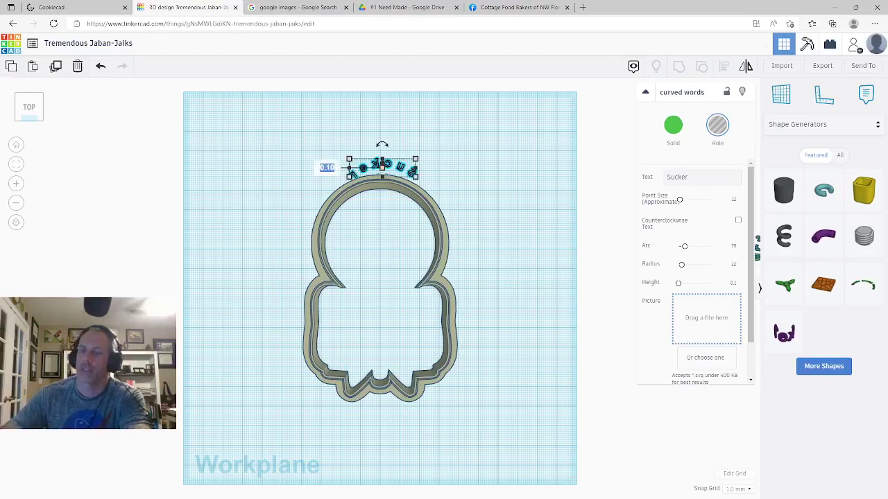
{"action": "type", "text": ".2"}
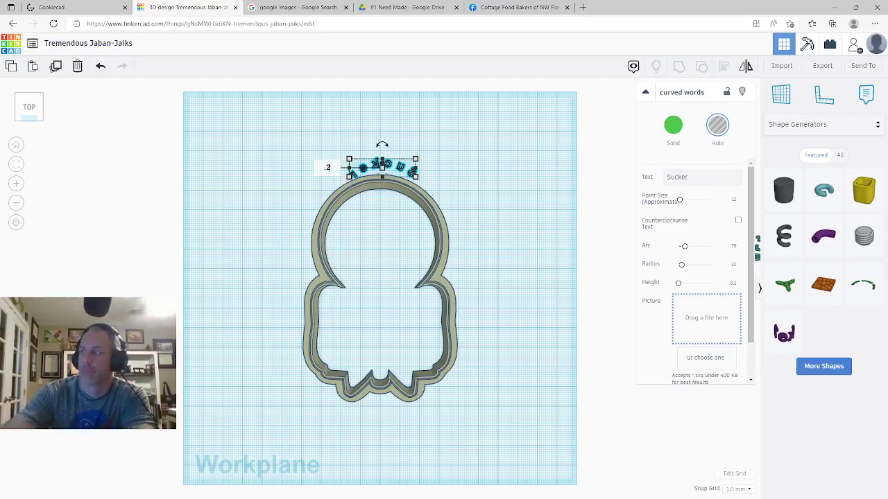
{"action": "key", "text": "Return"}
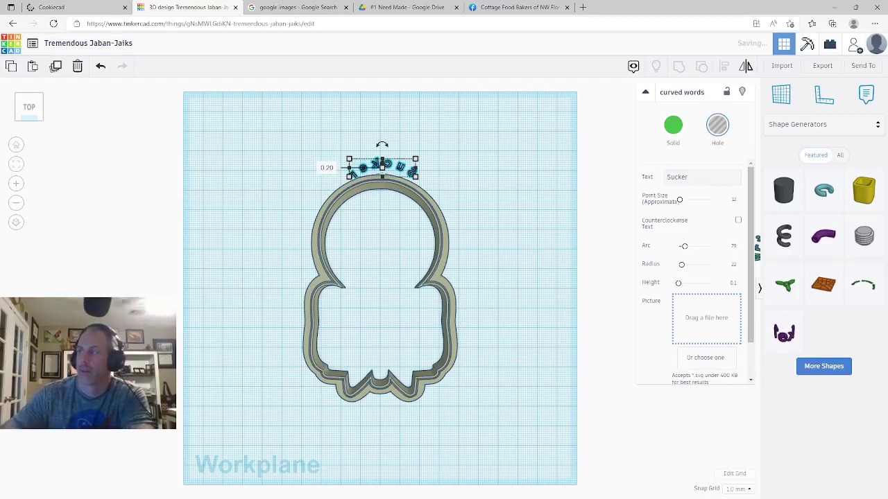
{"action": "left_click_drag", "start_coordinate": [354, 169], "coordinate": [355, 189]}
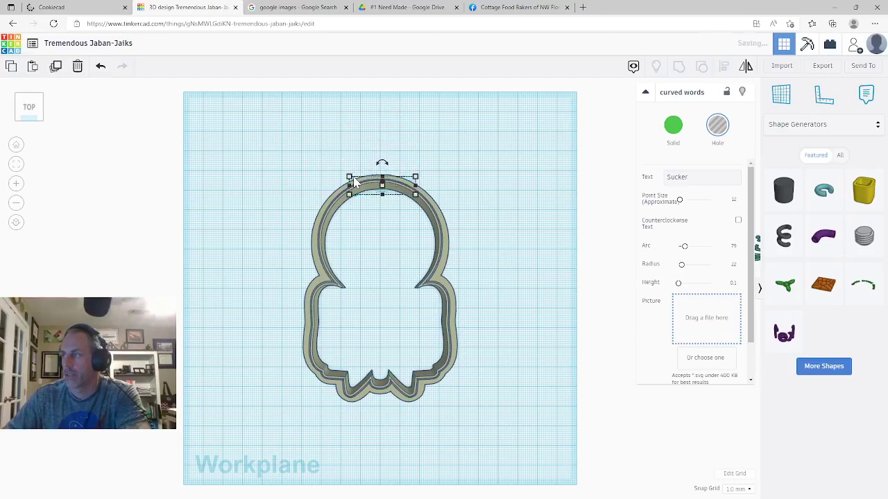
{"action": "left_click", "coordinate": [303, 170]}
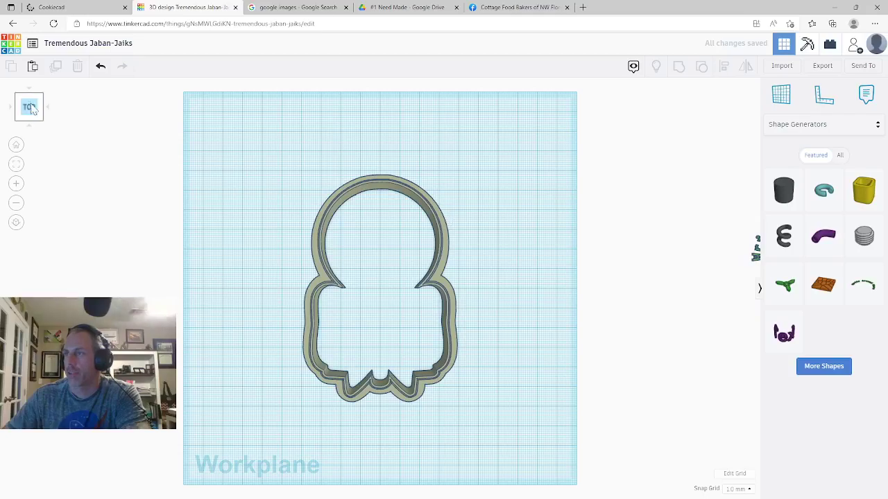
- Group the cutter with the mirrored Sucker hole text to engrave the word into the underside rim
{"action": "left_click_drag", "start_coordinate": [32, 113], "coordinate": [87, 99]}
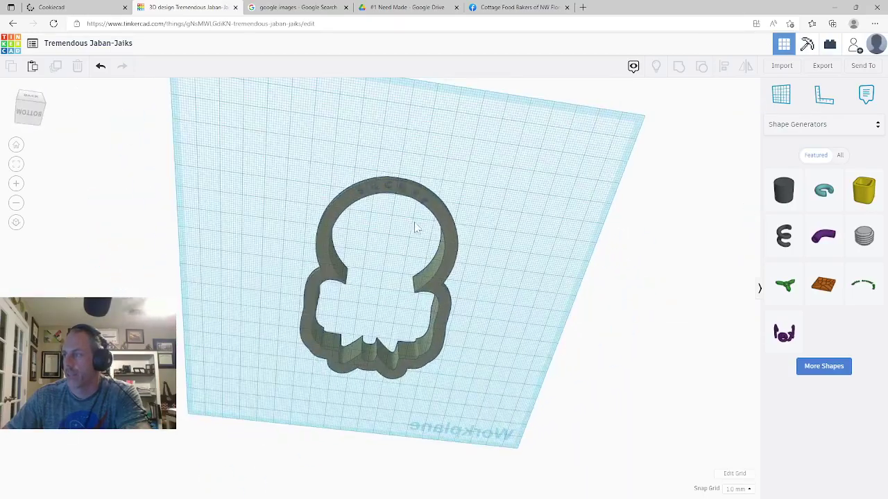
{"action": "scroll", "coordinate": [398, 214], "scroll_direction": "up", "scroll_amount": 3}
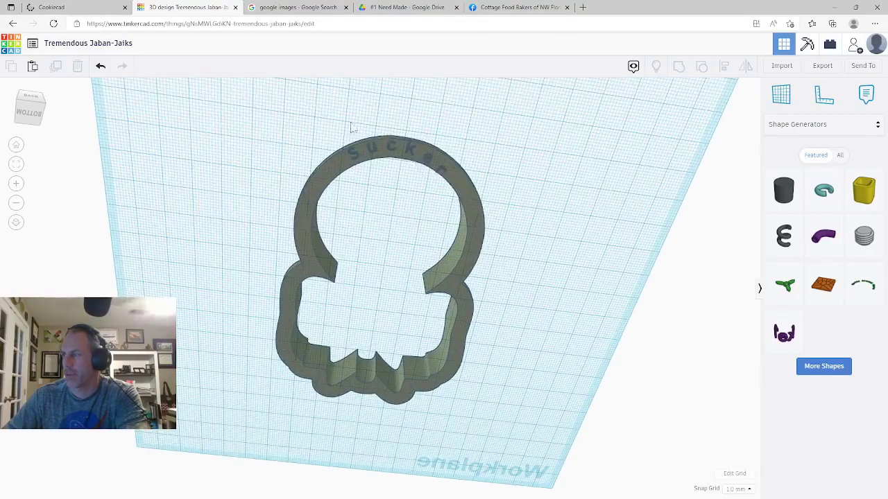
{"action": "left_click_drag", "start_coordinate": [340, 132], "coordinate": [513, 197]}
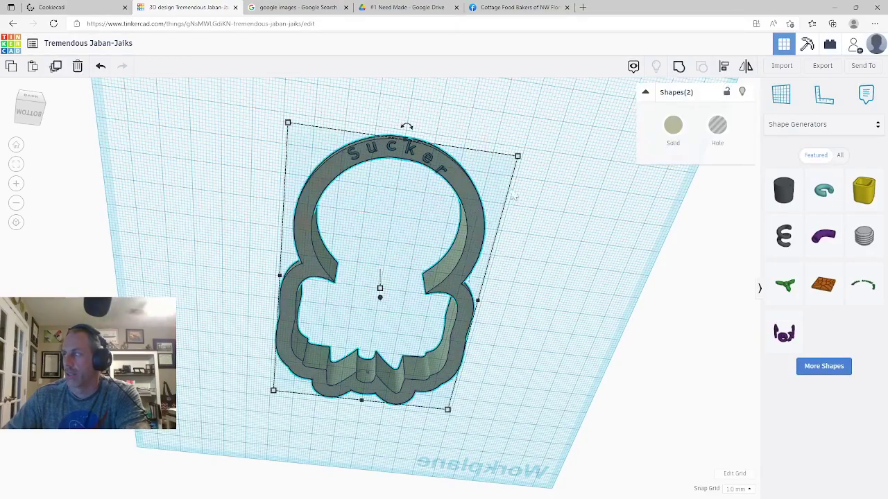
{"action": "left_click", "coordinate": [679, 66]}
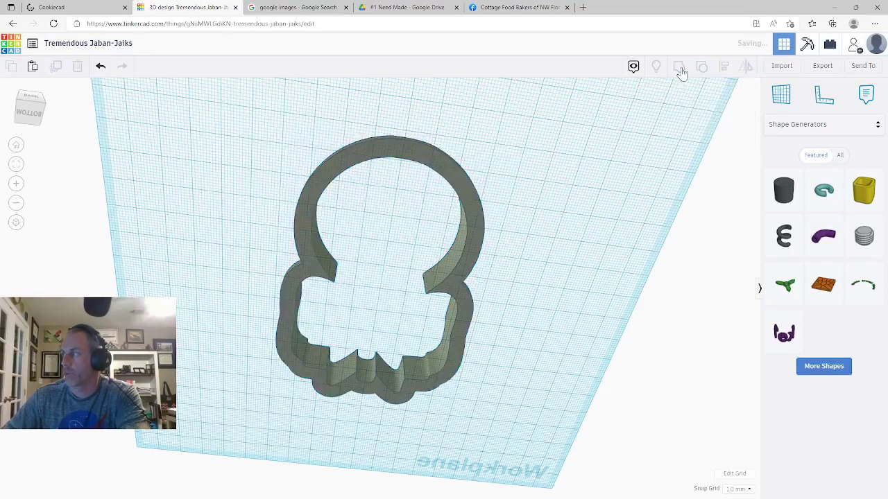
{"action": "left_click", "coordinate": [554, 187]}
{"action": "scroll", "coordinate": [439, 182], "scroll_direction": "up", "scroll_amount": 2}
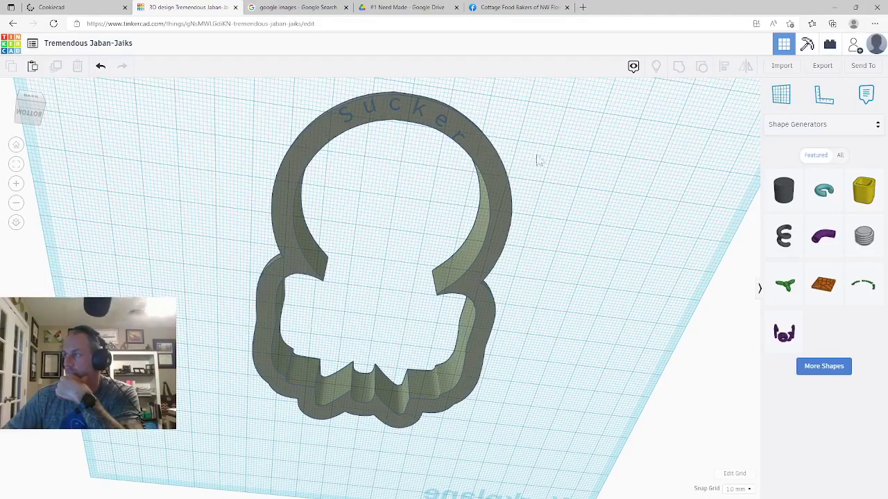
- Rename the design as Sucker Cutter and export the selected cutter as an STL file
{"action": "left_click", "coordinate": [503, 167]}
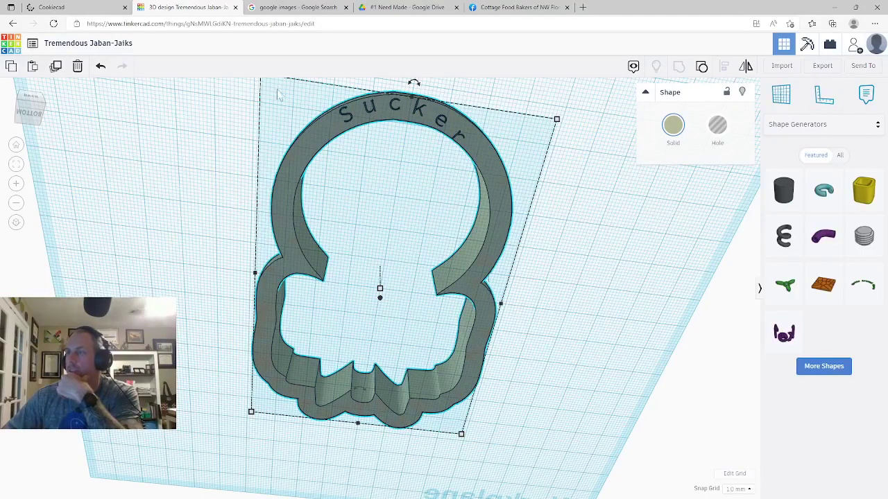
{"action": "left_click", "coordinate": [113, 47]}
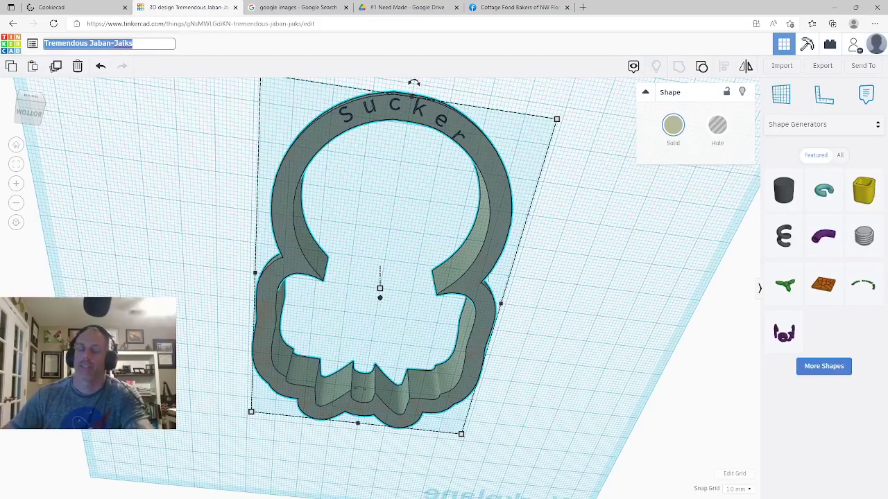
{"action": "type", "text": "Sucker Cutter"}
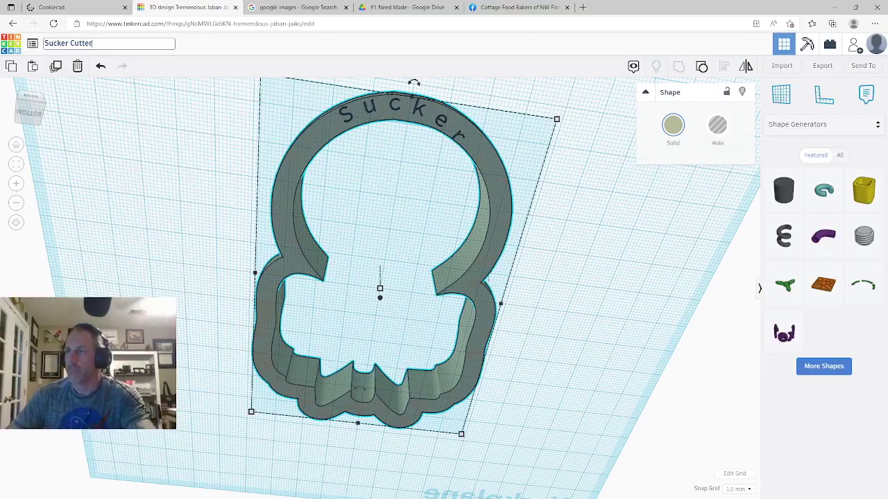
{"action": "left_click", "coordinate": [822, 67]}
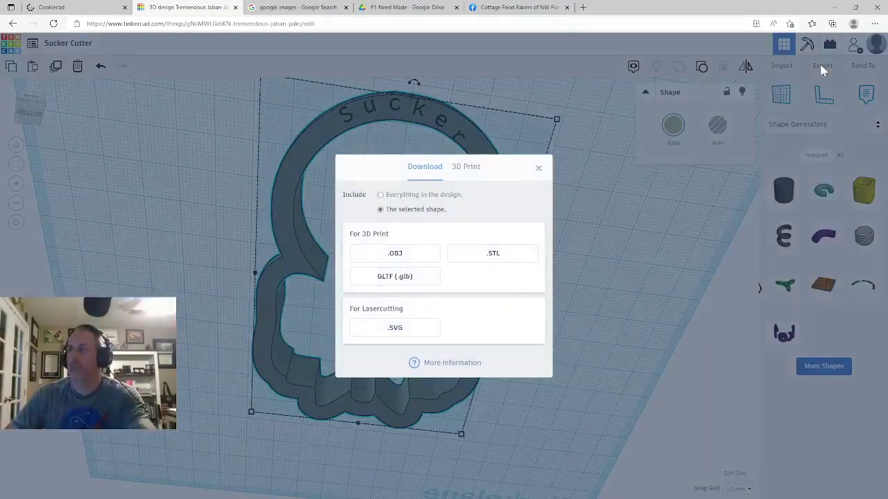
{"action": "left_click", "coordinate": [484, 250]}
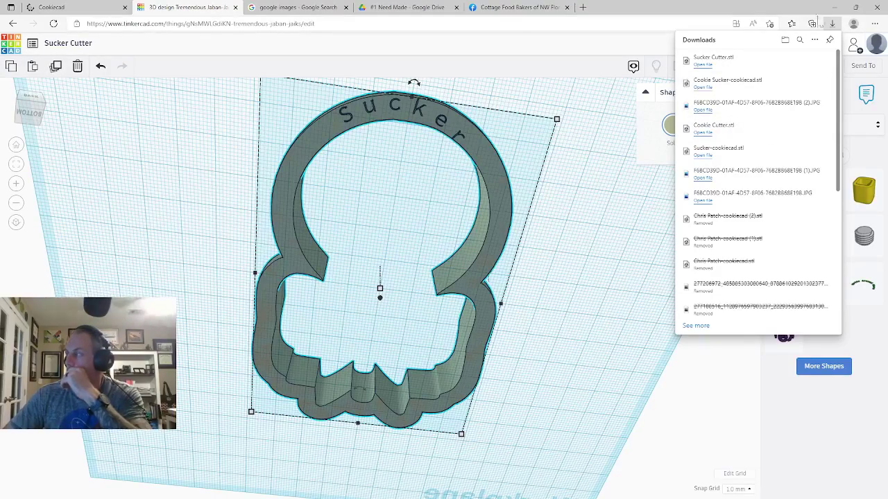
- Switch from the browser to PrusaSlicer 2.4.0, launching it from the desktop
{"action": "left_click", "coordinate": [835, 9]}
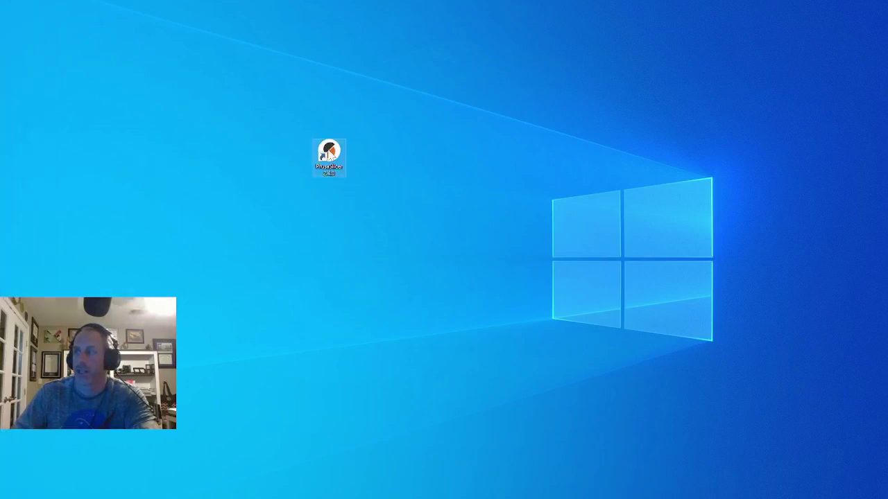
{"action": "double_click", "coordinate": [329, 156]}
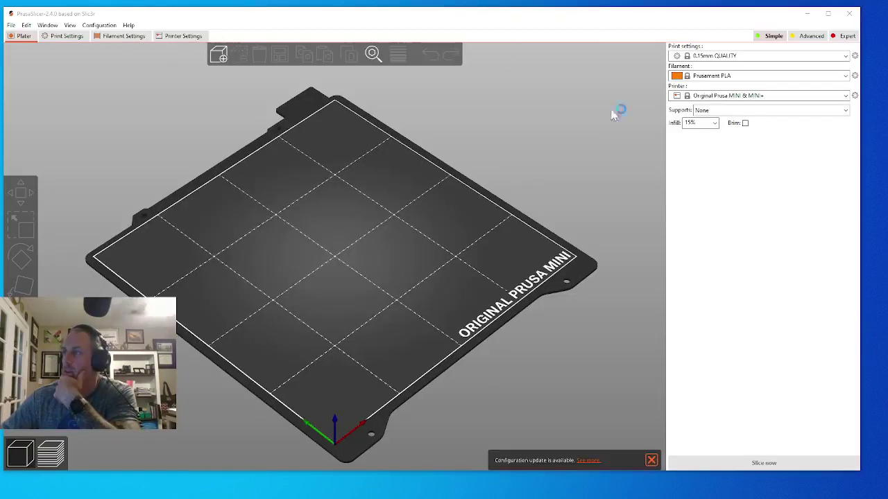
{"action": "left_click_drag", "start_coordinate": [569, 278], "coordinate": [495, 293]}
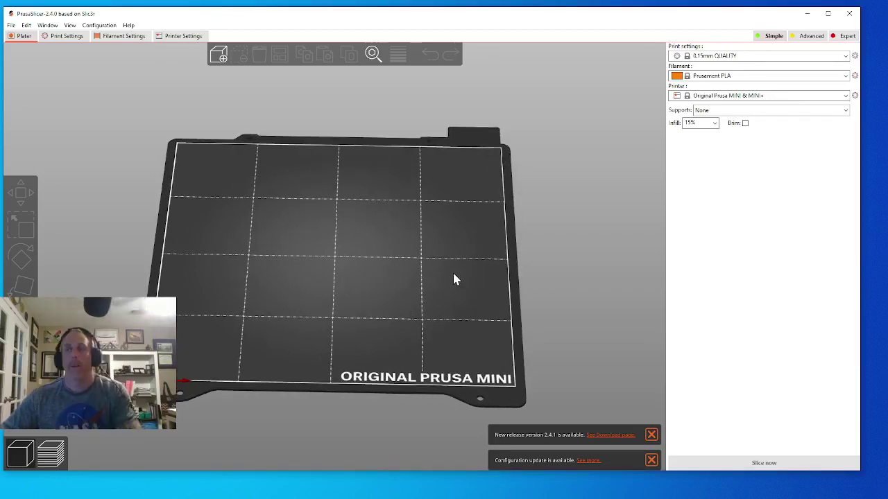
- Import the Sucker Cutter STL model from the Downloads folder onto the print bed
{"action": "left_click", "coordinate": [12, 25]}
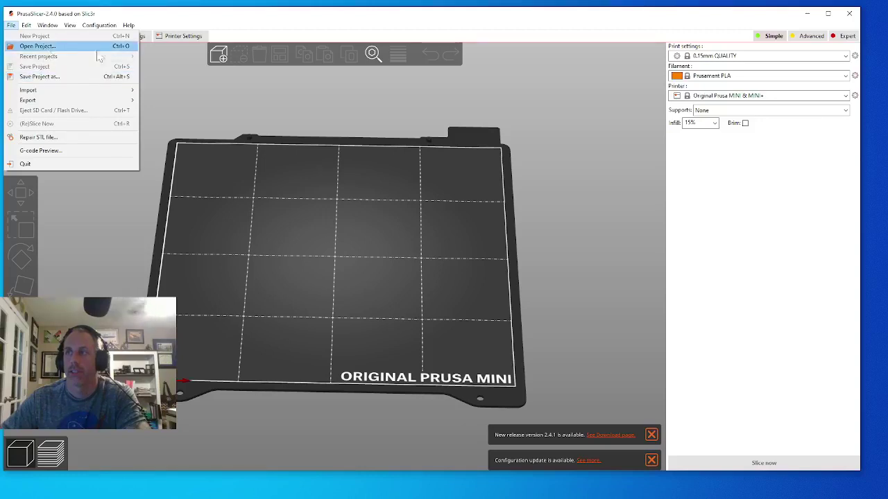
{"action": "left_click", "coordinate": [153, 74]}
{"action": "left_click", "coordinate": [12, 26]}
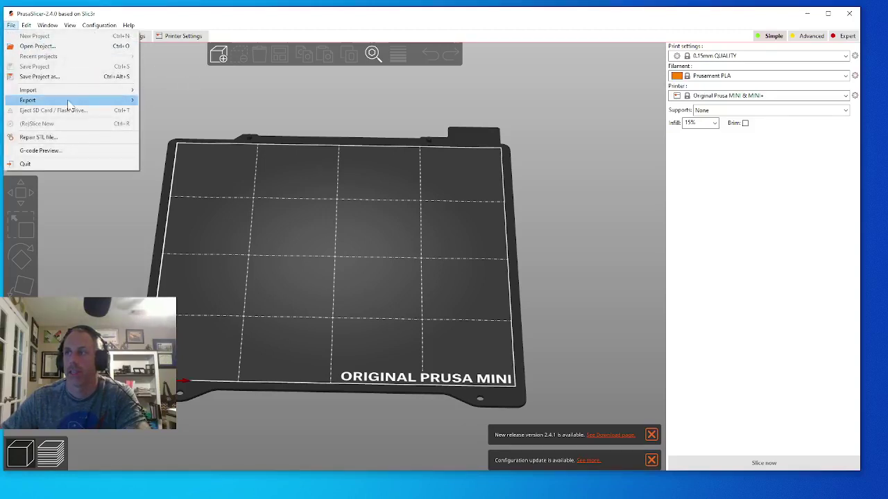
{"action": "mouse_move", "coordinate": [69, 92]}
{"action": "left_click", "coordinate": [178, 93]}
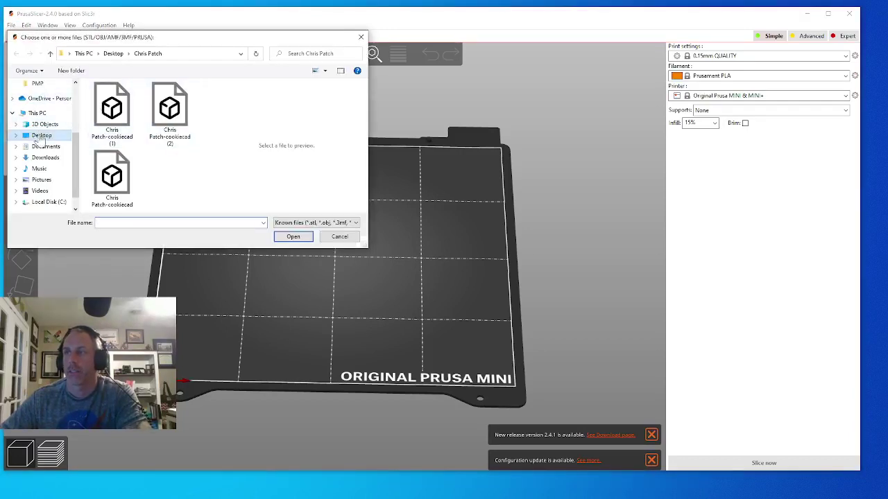
{"action": "left_click", "coordinate": [43, 158]}
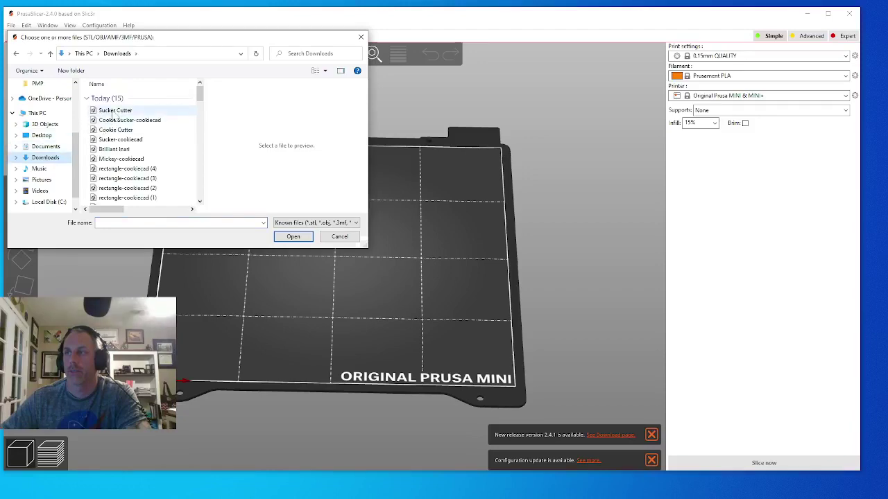
{"action": "left_click", "coordinate": [116, 111]}
{"action": "left_click", "coordinate": [294, 236]}
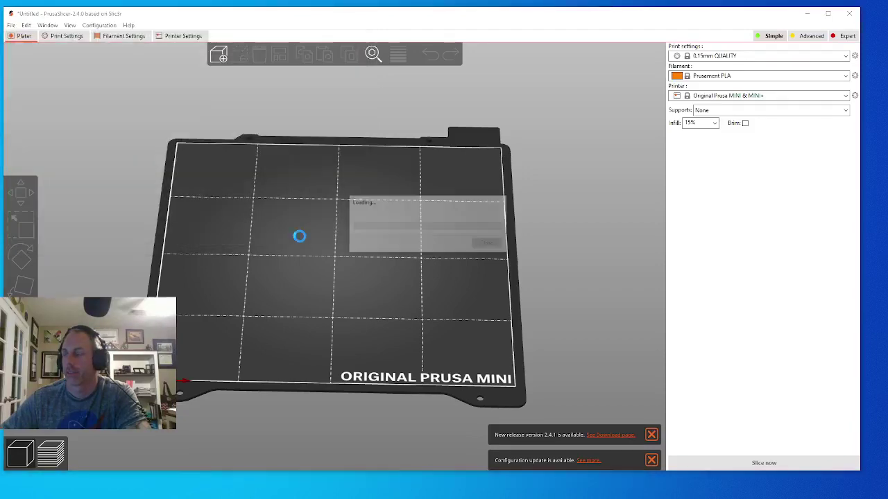
- Slice the Sucker Cutter model and minimize the slicer window
{"action": "left_click_drag", "start_coordinate": [433, 285], "coordinate": [444, 302]}
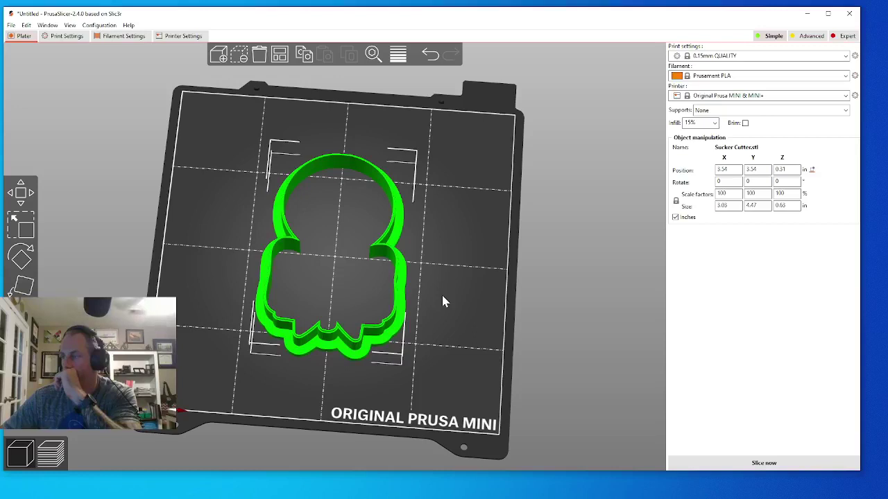
{"action": "left_click", "coordinate": [756, 462]}
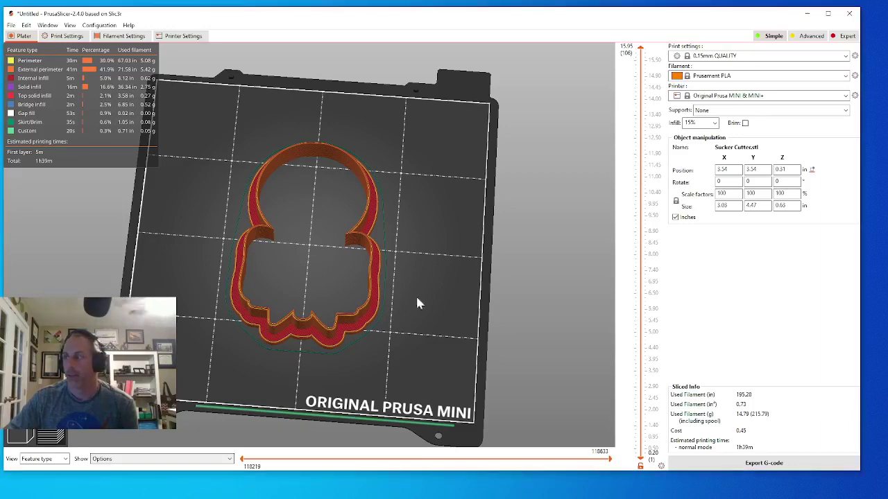
{"action": "left_click", "coordinate": [806, 15]}
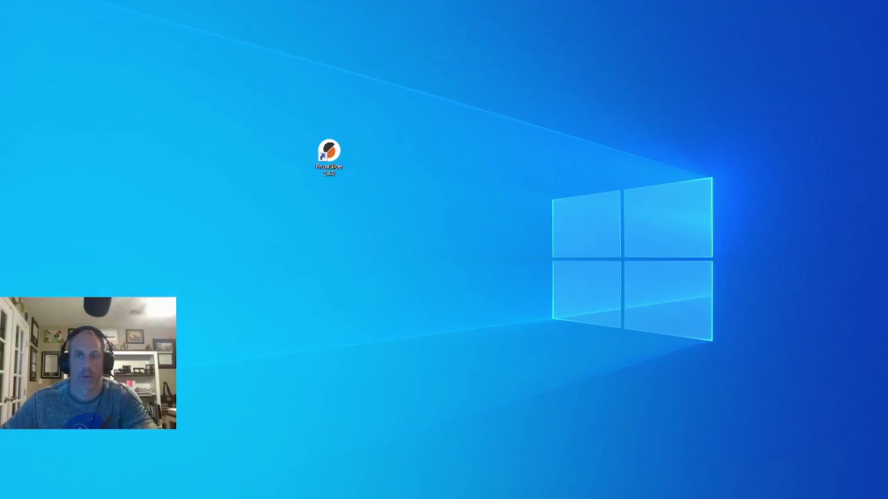
- Switch to a blank Word document, maximize it, and enter the lowercase word "baby"
{"action": "left_click_drag", "start_coordinate": [0, 39], "coordinate": [430, 77]}
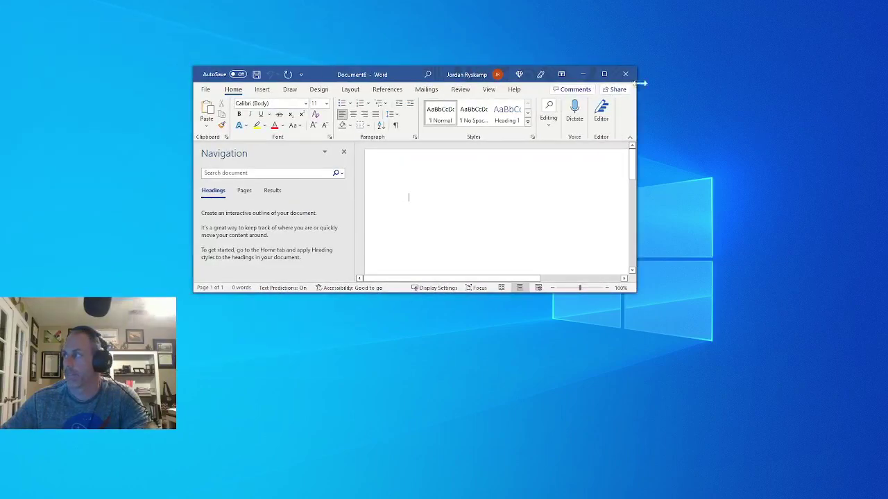
{"action": "left_click", "coordinate": [605, 74]}
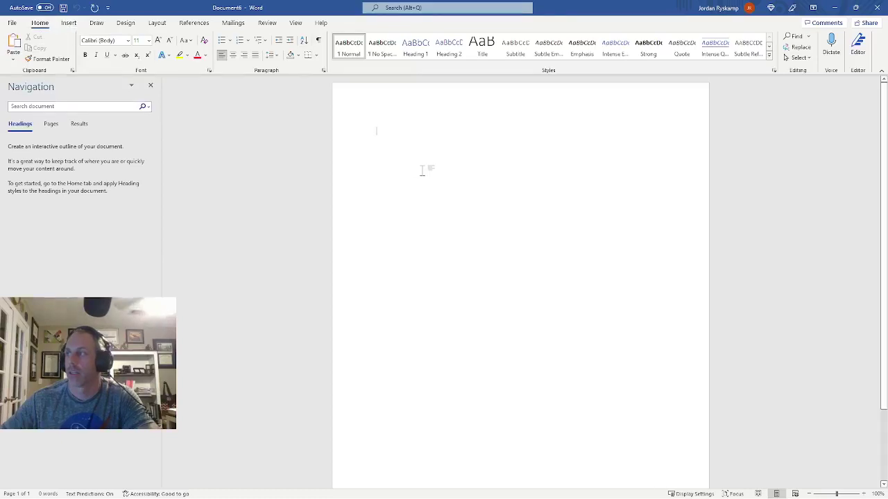
{"action": "type", "text": "Bbay"}
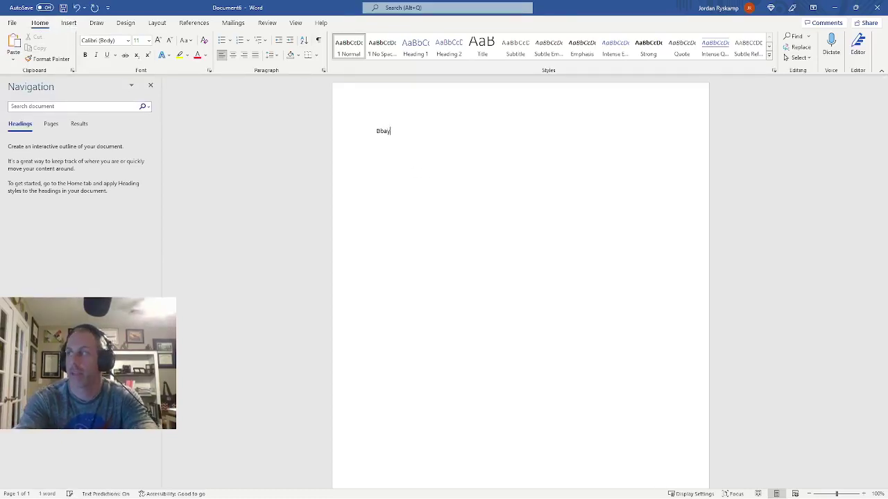
{"action": "key", "text": "BackSpace"}
{"action": "key", "text": "BackSpace"}
{"action": "key", "text": "BackSpace"}
{"action": "key", "text": "BackSpace"}
{"action": "type", "text": "ba"}
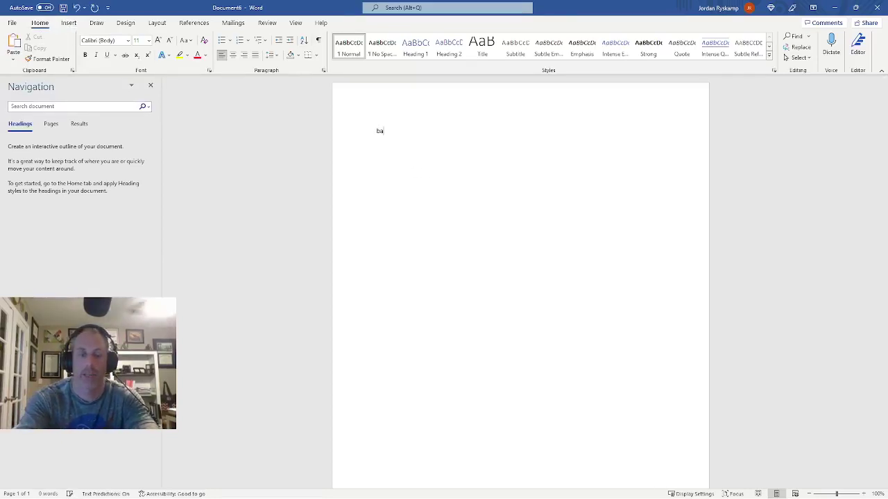
{"action": "type", "text": "by"}
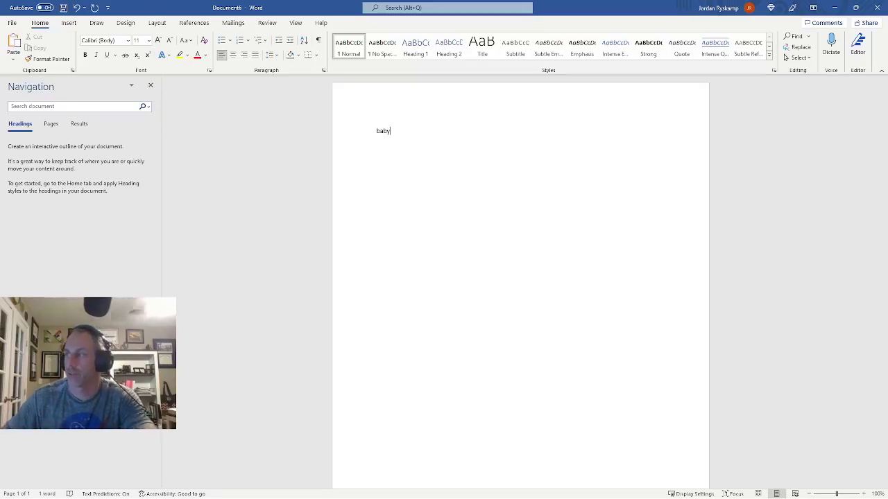
- Set the font of the word "baby" to Magnolia Sky
{"action": "left_click", "coordinate": [357, 128]}
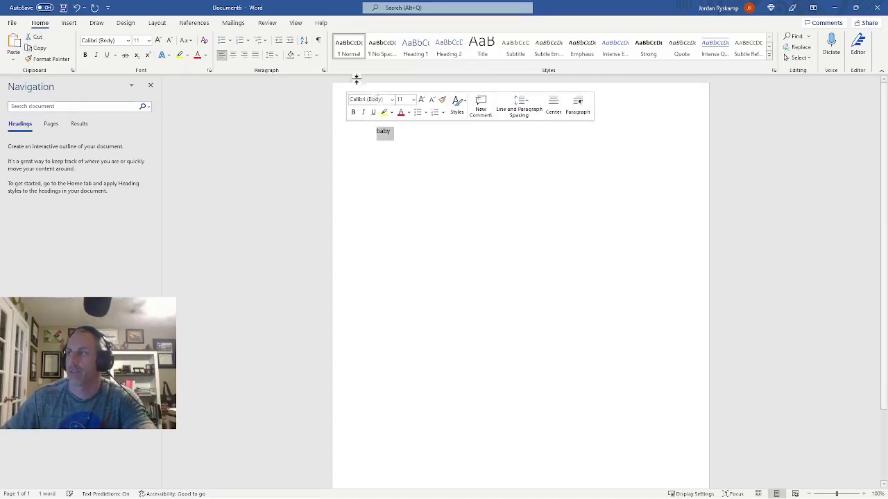
{"action": "left_click", "coordinate": [128, 40]}
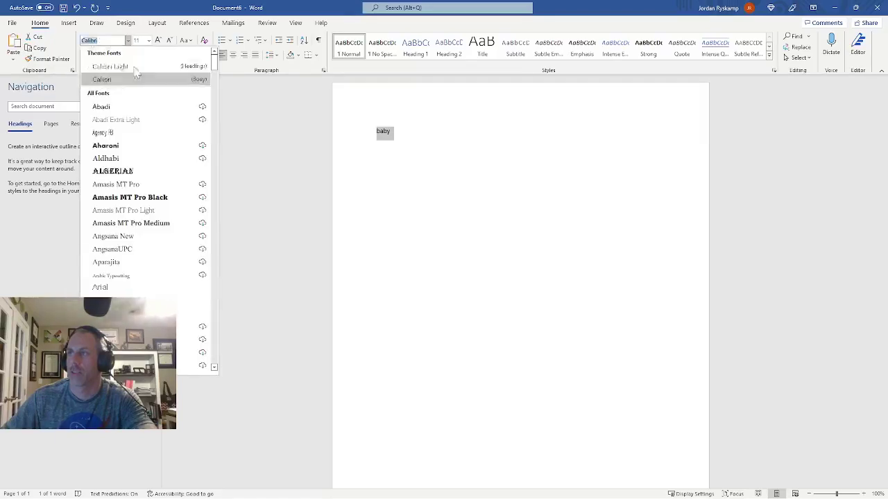
{"action": "scroll", "coordinate": [113, 174], "scroll_direction": "down", "scroll_amount": 10}
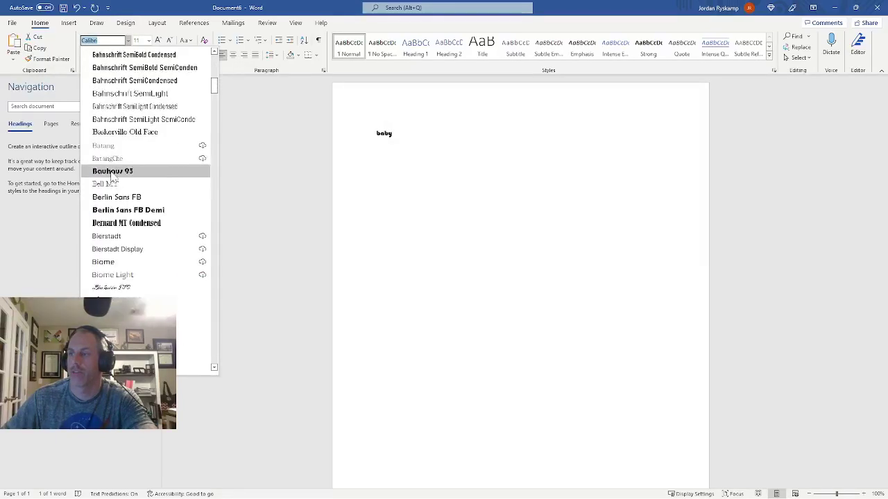
{"action": "scroll", "coordinate": [113, 177], "scroll_direction": "down", "scroll_amount": 10}
{"action": "type", "text": "m"}
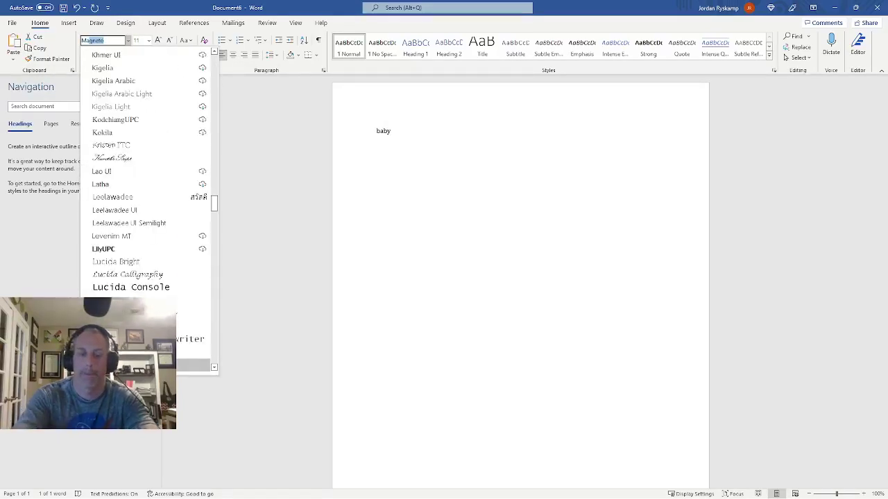
{"action": "scroll", "coordinate": [141, 267], "scroll_direction": "down", "scroll_amount": 4}
{"action": "left_click", "coordinate": [124, 271]}
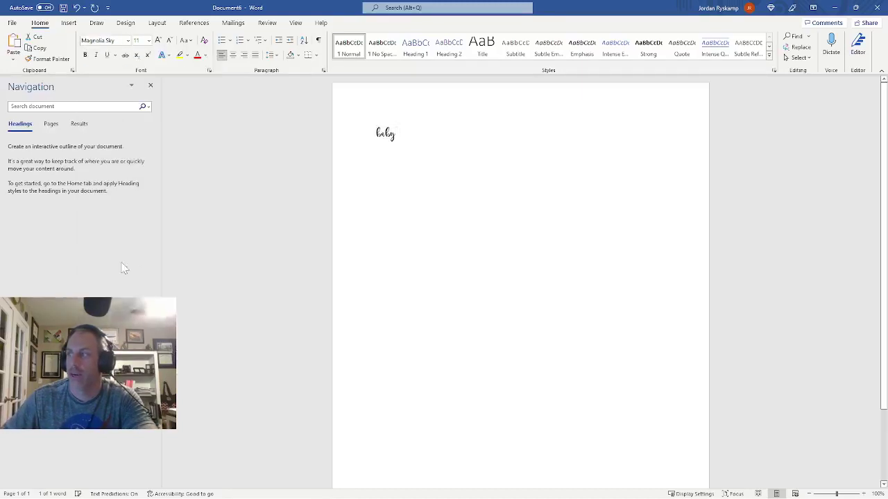
{"action": "left_click", "coordinate": [403, 145]}
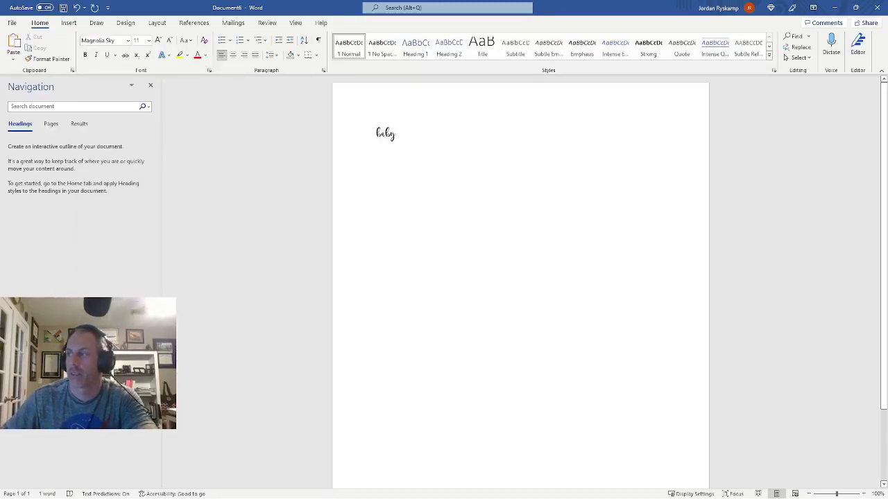
- Enlarge the word "baby" to font size 72 and deselect it
{"action": "left_click_drag", "start_coordinate": [375, 136], "coordinate": [397, 139]}
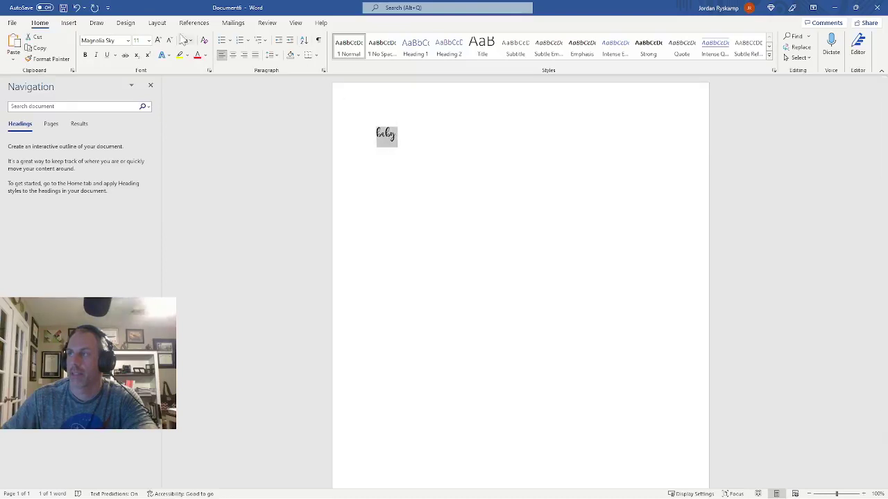
{"action": "left_click", "coordinate": [158, 40]}
{"action": "left_click", "coordinate": [158, 40]}
{"action": "left_click", "coordinate": [158, 40]}
{"action": "left_click", "coordinate": [158, 40]}
{"action": "left_click", "coordinate": [159, 40]}
{"action": "left_click", "coordinate": [158, 41]}
{"action": "left_click", "coordinate": [158, 40]}
{"action": "left_click", "coordinate": [158, 41]}
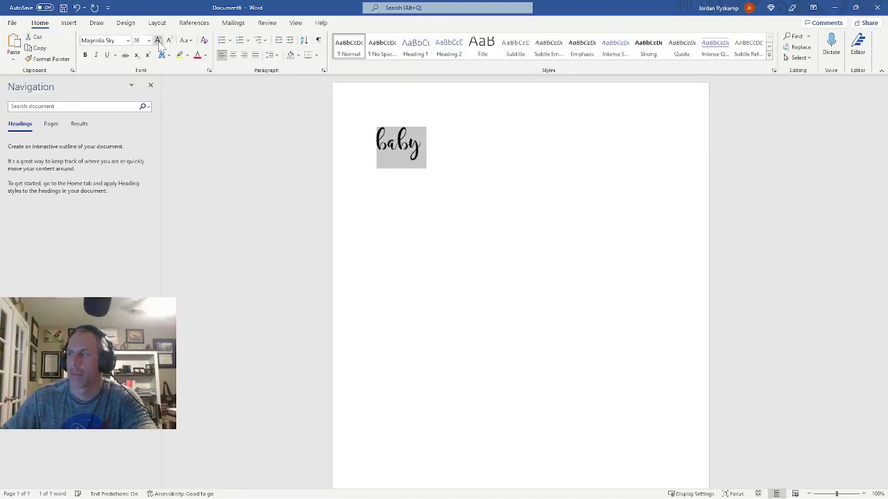
{"action": "left_click", "coordinate": [158, 40]}
{"action": "left_click", "coordinate": [158, 40]}
{"action": "left_click", "coordinate": [159, 40]}
{"action": "left_click", "coordinate": [159, 40]}
{"action": "left_click", "coordinate": [495, 291]}
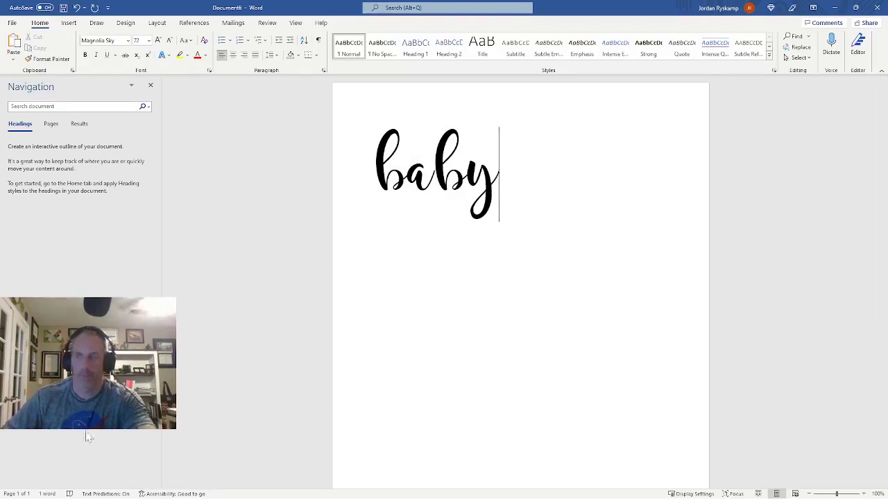
- Add blank lines below the word "baby" in the document
{"action": "key", "text": "ctrl+a"}
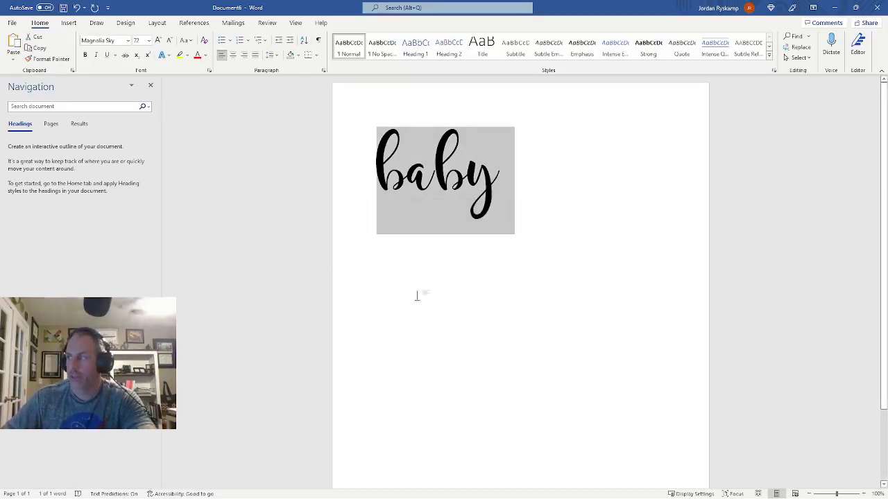
{"action": "left_click", "coordinate": [417, 297]}
{"action": "key", "text": "End"}
{"action": "key", "text": "Return"}
{"action": "key", "text": "Return"}
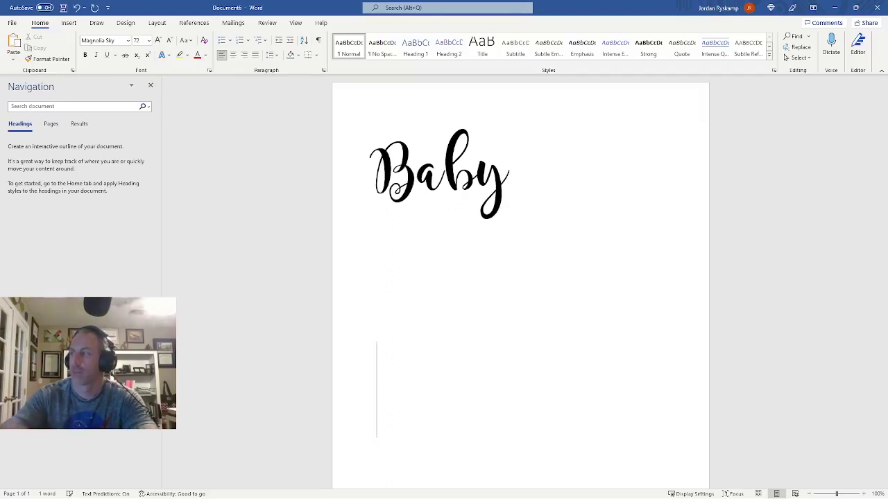
- Change the initial of "Baby" back to a lowercase "b" and place the cursor on the line below the word
{"action": "left_click", "coordinate": [419, 173]}
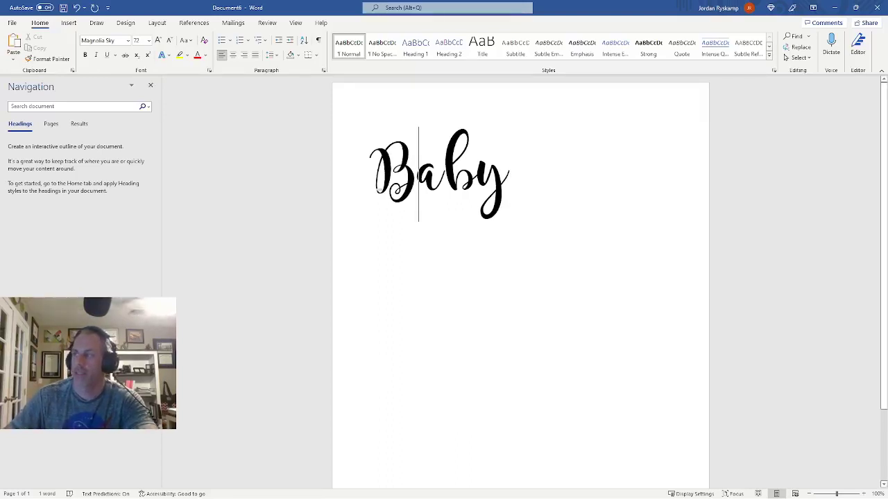
{"action": "key", "text": "BackSpace"}
{"action": "type", "text": "b"}
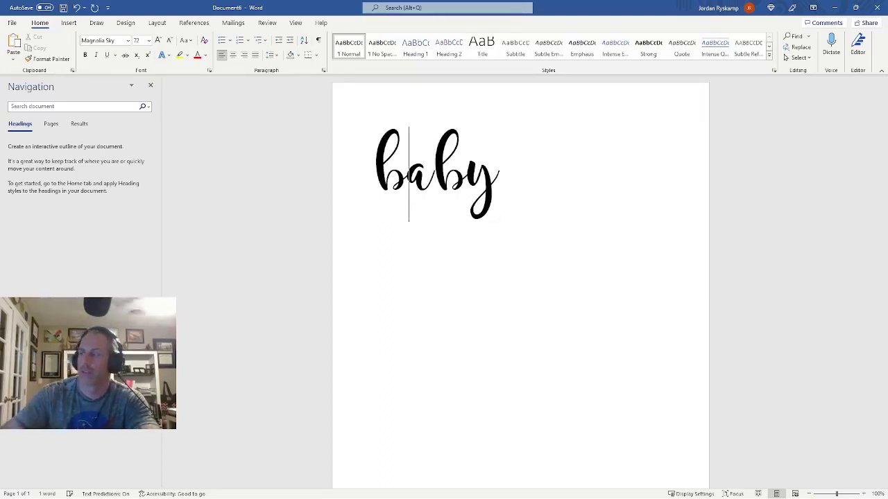
{"action": "double_click", "coordinate": [388, 287]}
{"action": "left_click", "coordinate": [400, 287]}
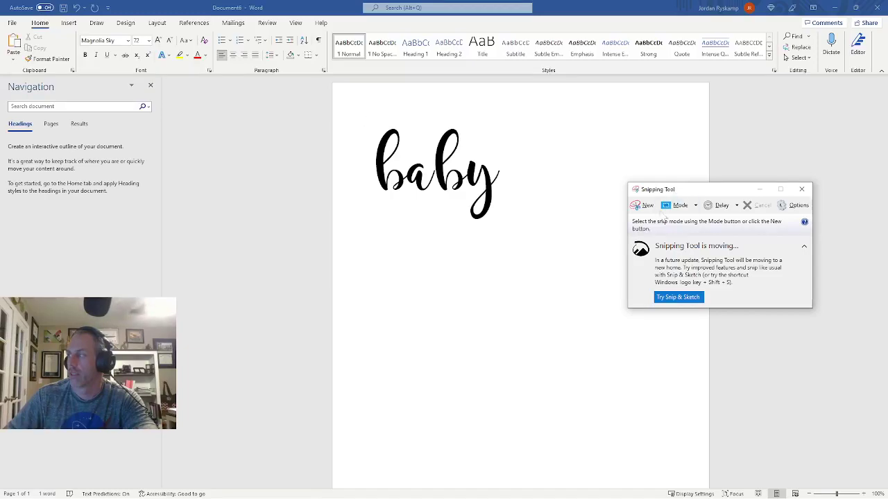
- Capture a rectangular snip around the word "baby" in the Word document with the Snipping Tool
{"action": "left_click", "coordinate": [644, 206]}
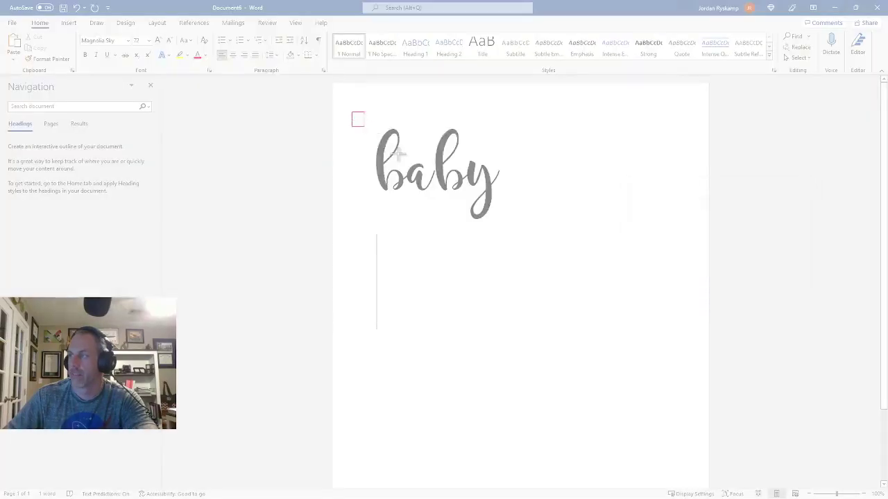
{"action": "left_click_drag", "start_coordinate": [353, 113], "coordinate": [537, 237]}
{"action": "key", "text": "alt+F4"}
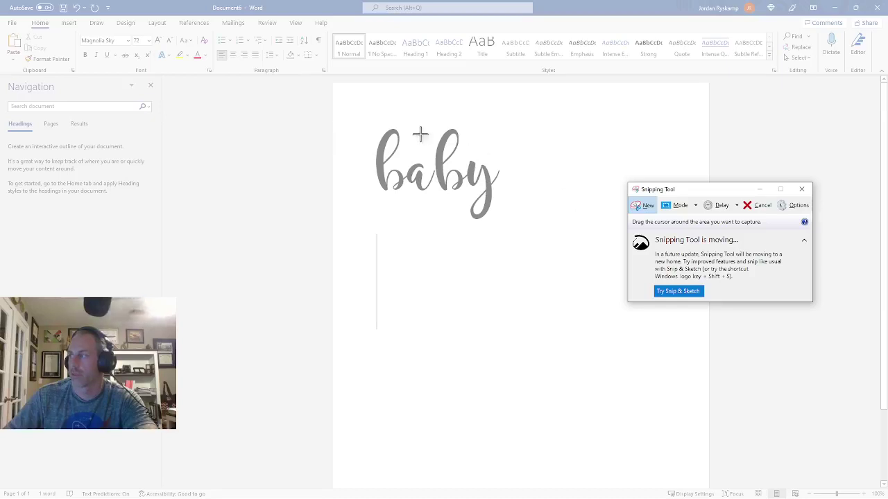
{"action": "left_click_drag", "start_coordinate": [351, 120], "coordinate": [575, 238]}
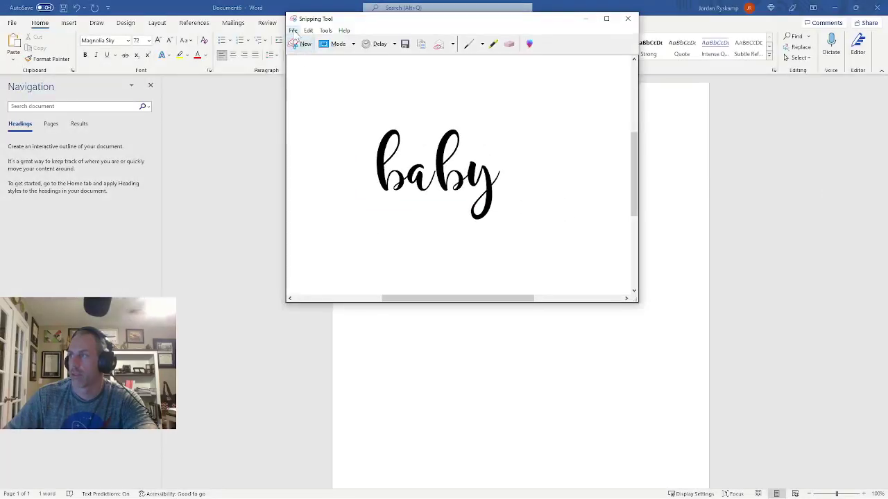
- Save the snip as a PNG named "baby" on the Desktop and minimize the Snipping Tool and Word to return to Silhouette Studio
{"action": "left_click", "coordinate": [292, 31]}
{"action": "left_click", "coordinate": [319, 54]}
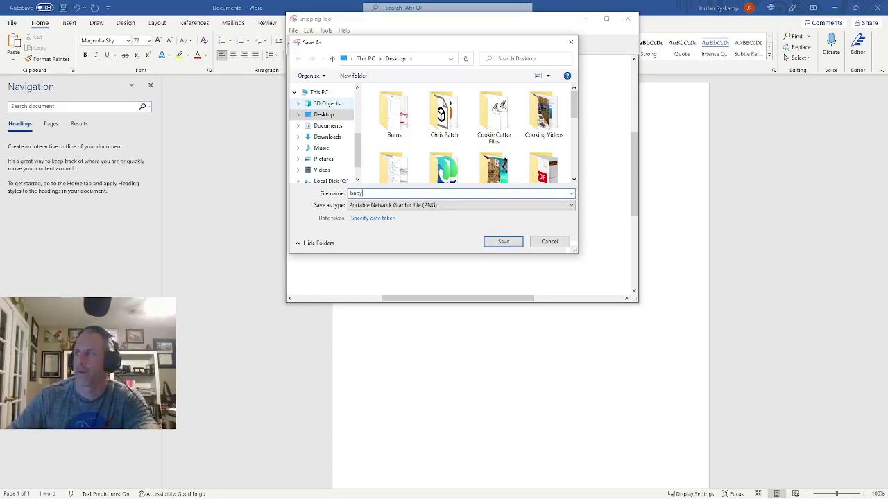
{"action": "left_click", "coordinate": [496, 242]}
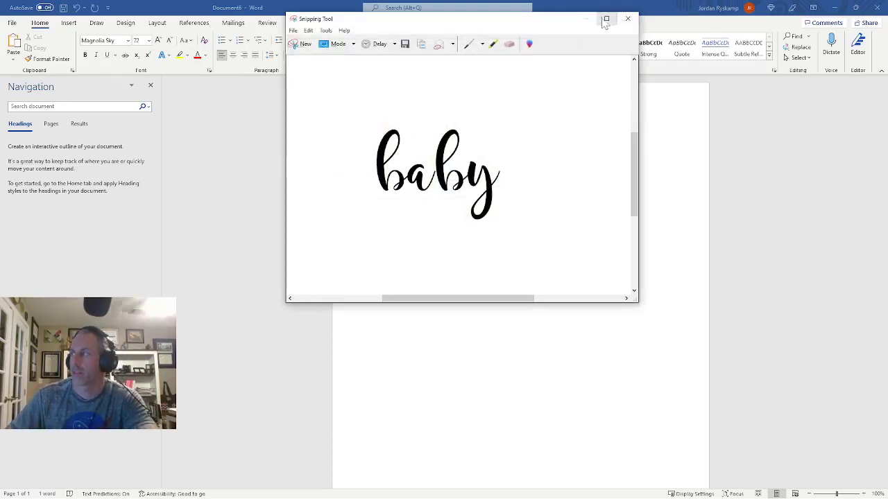
{"action": "left_click", "coordinate": [585, 18]}
{"action": "left_click", "coordinate": [833, 8]}
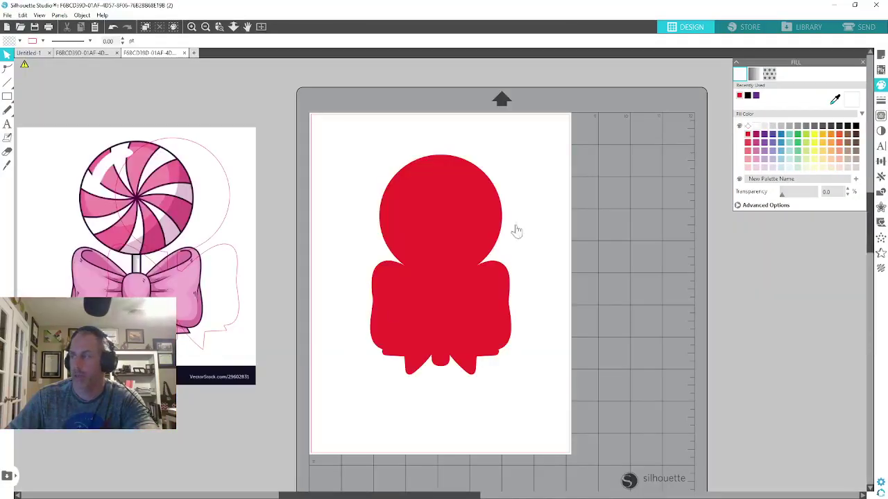
- Delete the red lollipop silhouette, the lollipop picture and its leftover traced outline
{"action": "left_click", "coordinate": [454, 232]}
{"action": "key", "text": "Delete"}
{"action": "left_click", "coordinate": [180, 218]}
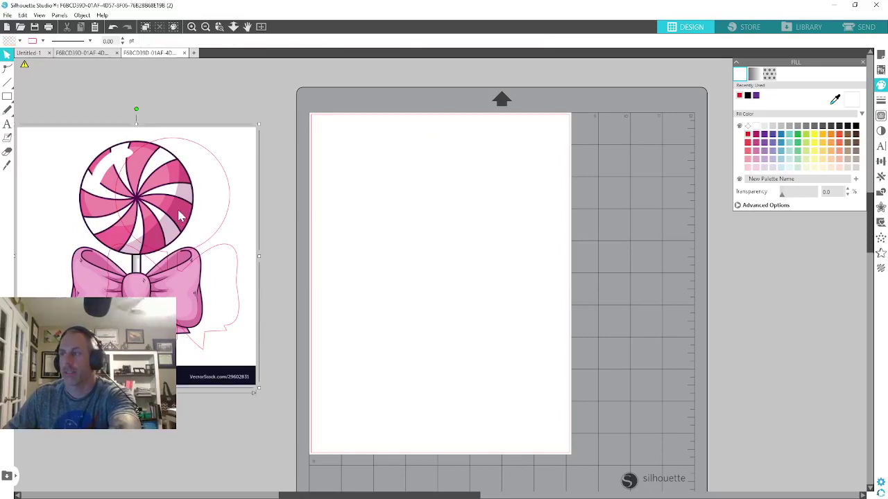
{"action": "key", "text": "Delete"}
{"action": "left_click", "coordinate": [184, 257]}
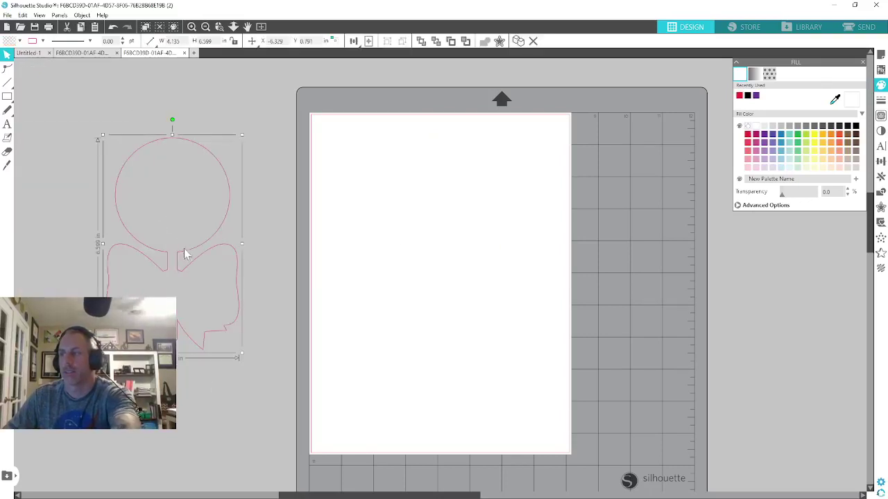
{"action": "key", "text": "Delete"}
- Start opening a file and go to the Desktop folder
{"action": "left_click", "coordinate": [8, 15]}
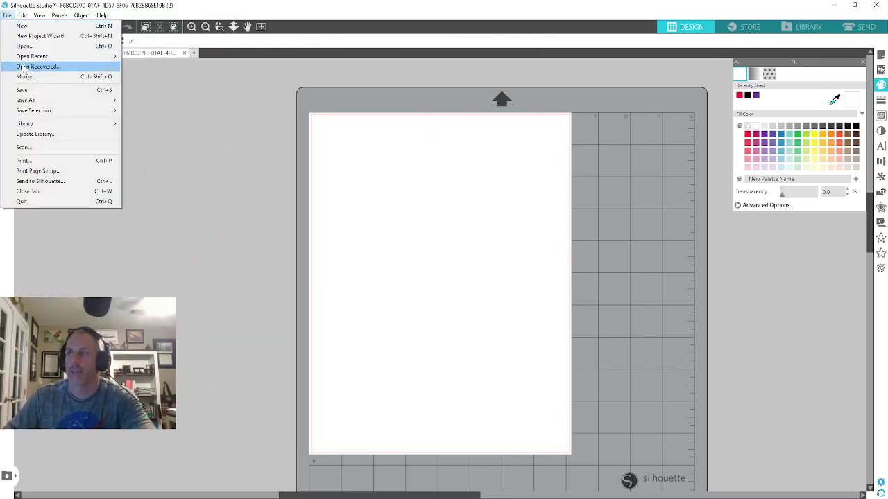
{"action": "mouse_move", "coordinate": [43, 102]}
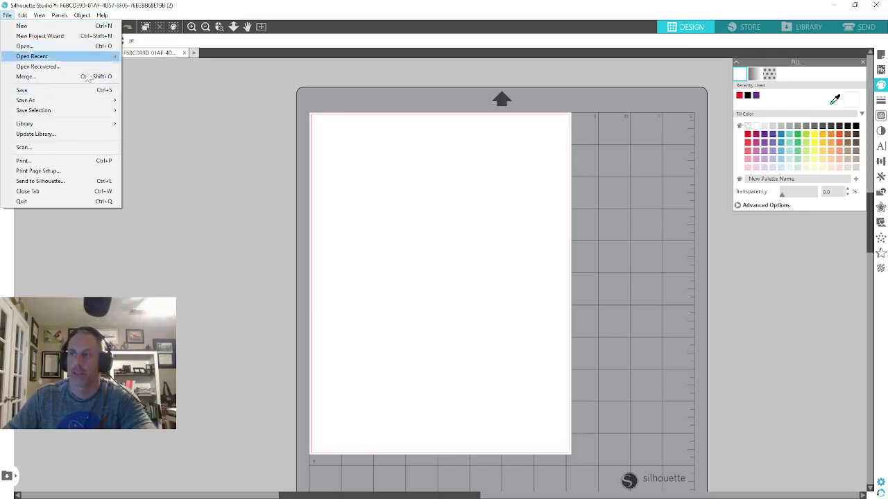
{"action": "left_click", "coordinate": [161, 109]}
{"action": "left_click", "coordinate": [7, 16]}
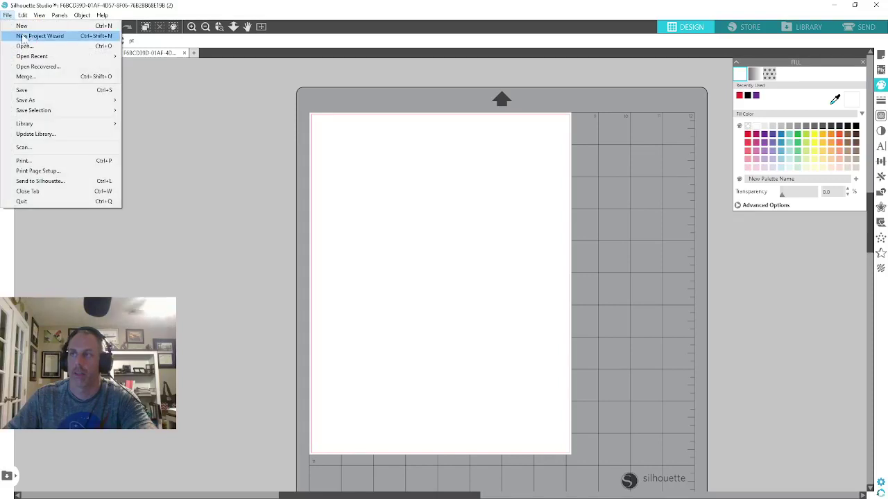
{"action": "left_click", "coordinate": [28, 46]}
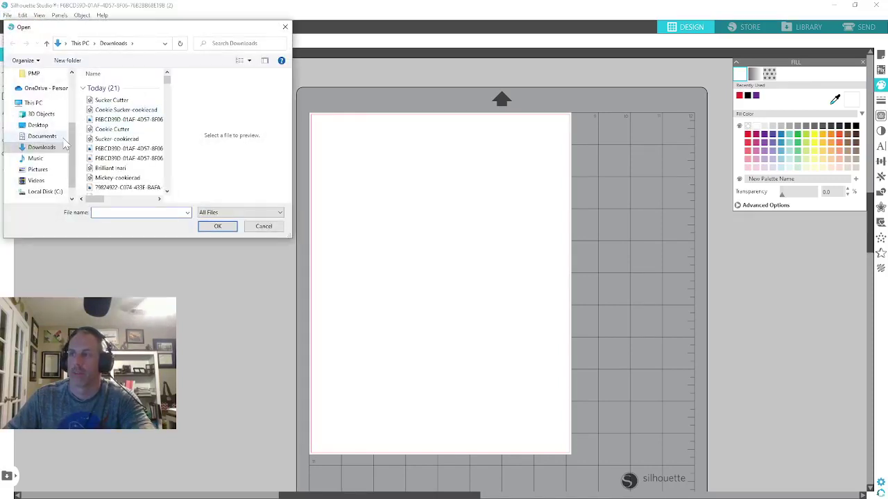
{"action": "left_click", "coordinate": [38, 125]}
- Look through the files on the Desktop for the saved "baby" image
{"action": "scroll", "coordinate": [109, 139], "scroll_direction": "down", "scroll_amount": 5}
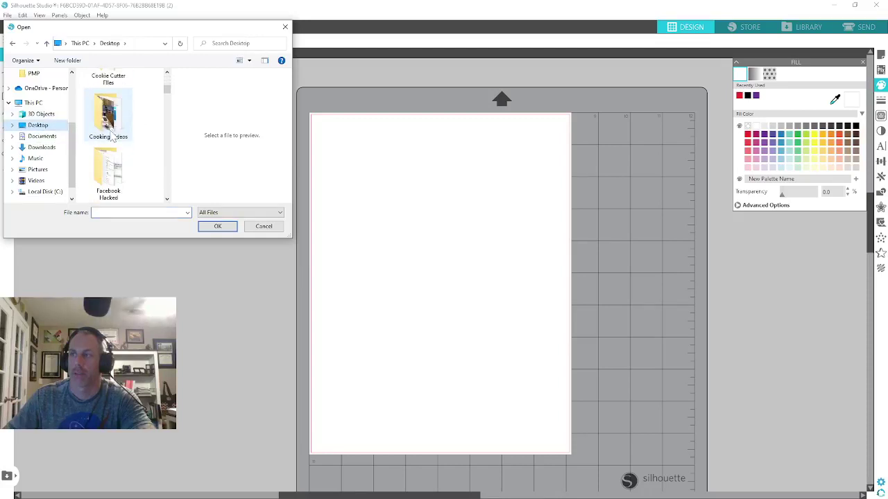
{"action": "scroll", "coordinate": [109, 142], "scroll_direction": "down", "scroll_amount": 10}
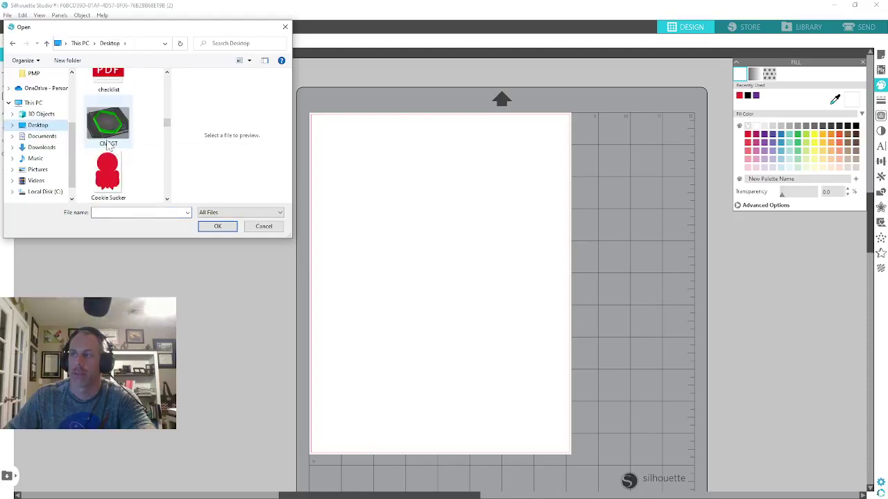
{"action": "scroll", "coordinate": [107, 148], "scroll_direction": "down", "scroll_amount": 10}
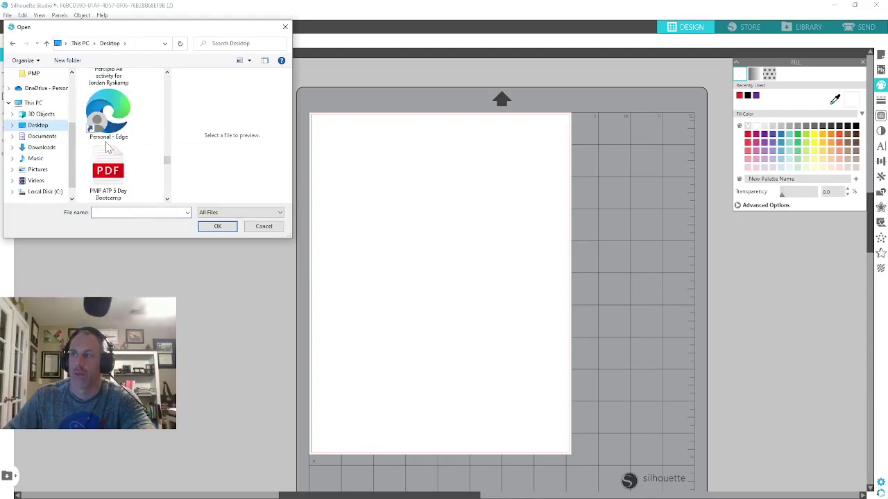
{"action": "scroll", "coordinate": [108, 148], "scroll_direction": "down", "scroll_amount": 3}
{"action": "scroll", "coordinate": [108, 153], "scroll_direction": "up", "scroll_amount": 5}
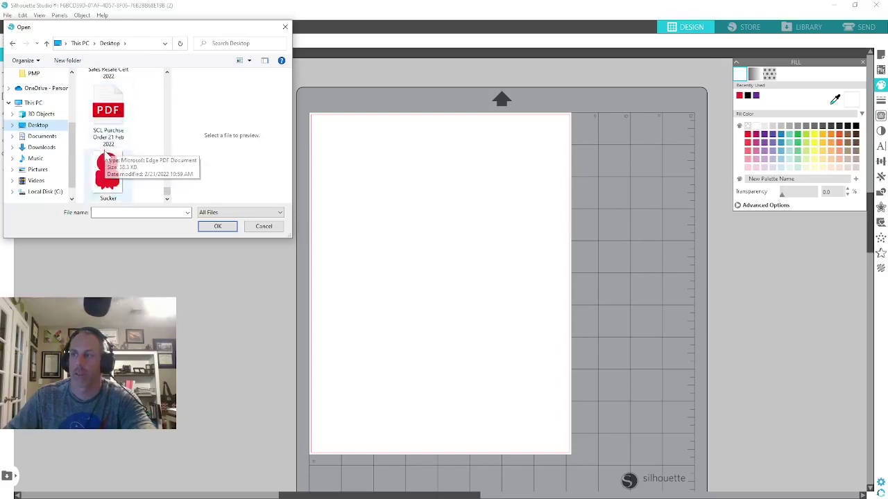
{"action": "scroll", "coordinate": [106, 159], "scroll_direction": "up", "scroll_amount": 1}
{"action": "scroll", "coordinate": [107, 156], "scroll_direction": "up", "scroll_amount": 8}
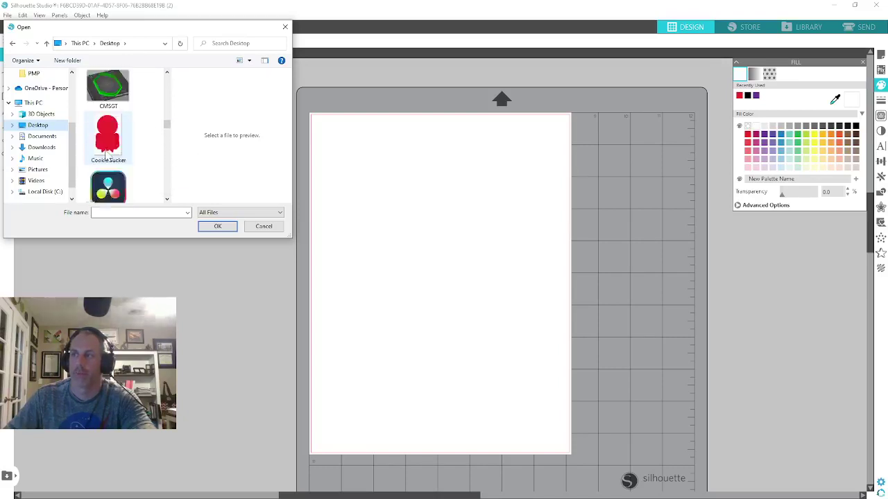
{"action": "scroll", "coordinate": [109, 153], "scroll_direction": "up", "scroll_amount": 8}
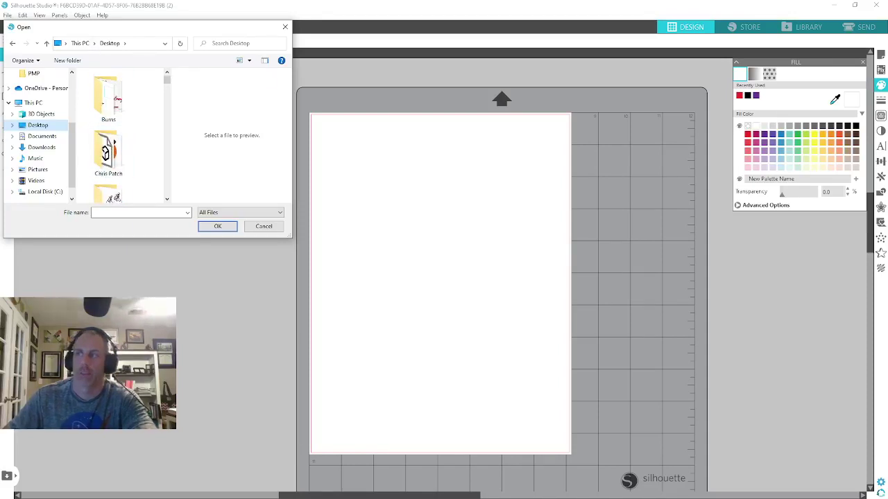
- Search the Desktop folder for "baby"
{"action": "left_click", "coordinate": [247, 44]}
{"action": "type", "text": "bay"}
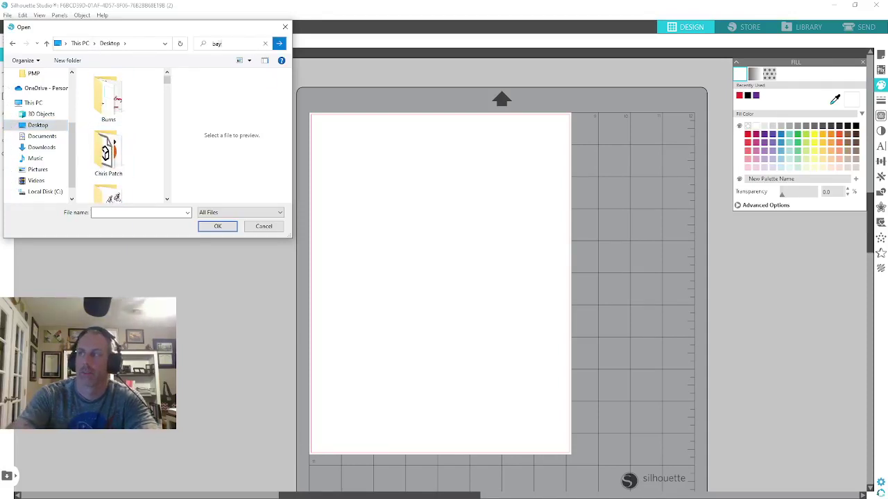
{"action": "type", "text": "y"}
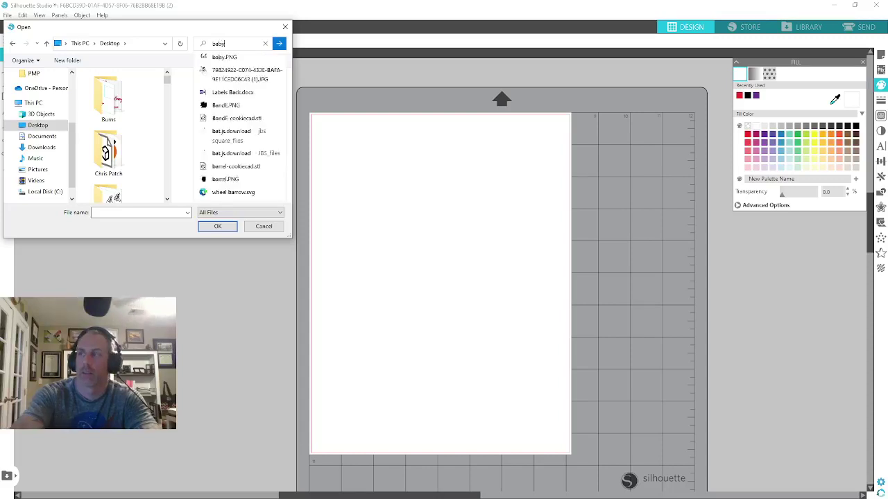
{"action": "key", "text": "Return"}
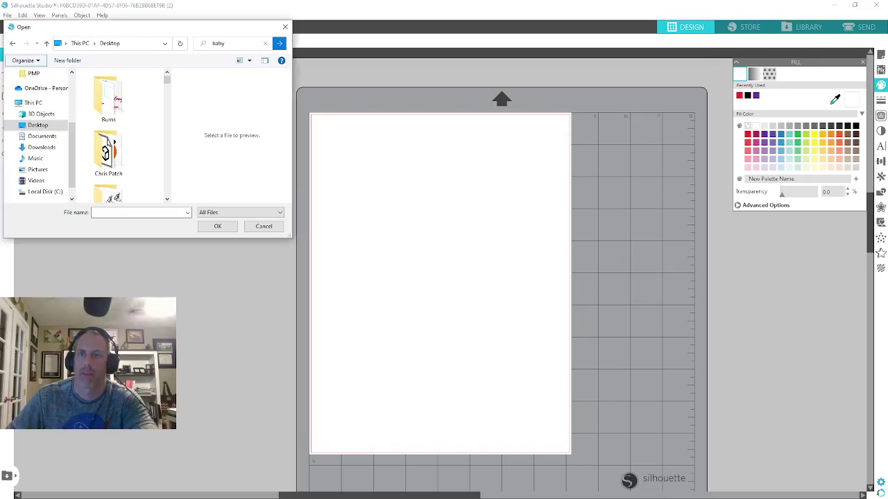
- Select the "baby" image among the Desktop files and open it
{"action": "scroll", "coordinate": [160, 135], "scroll_direction": "down", "scroll_amount": 10}
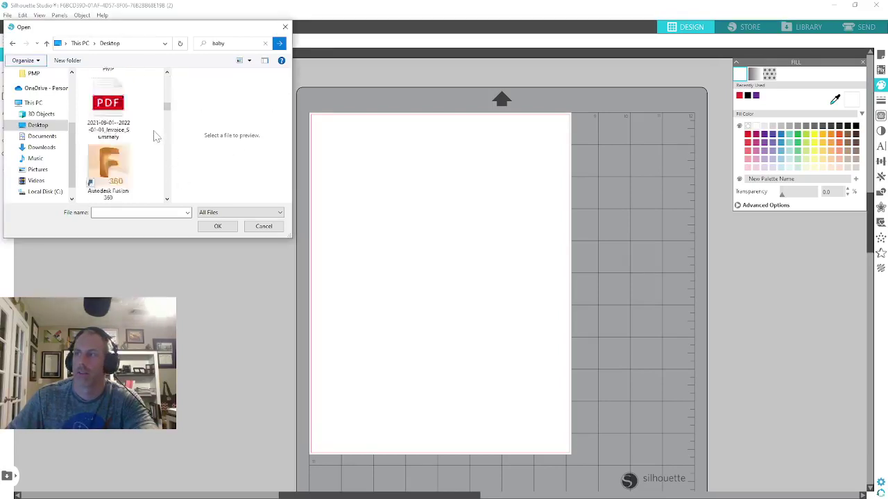
{"action": "scroll", "coordinate": [158, 142], "scroll_direction": "up", "scroll_amount": 2}
{"action": "scroll", "coordinate": [159, 142], "scroll_direction": "up", "scroll_amount": 5}
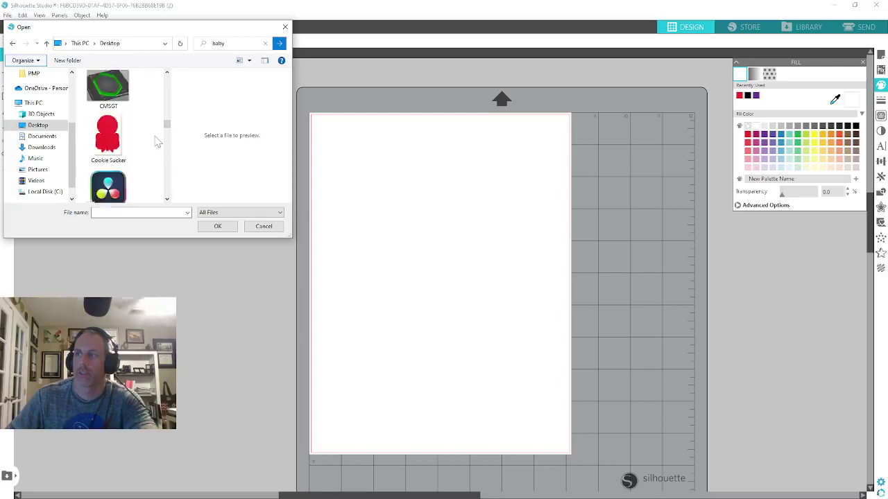
{"action": "left_click", "coordinate": [132, 146]}
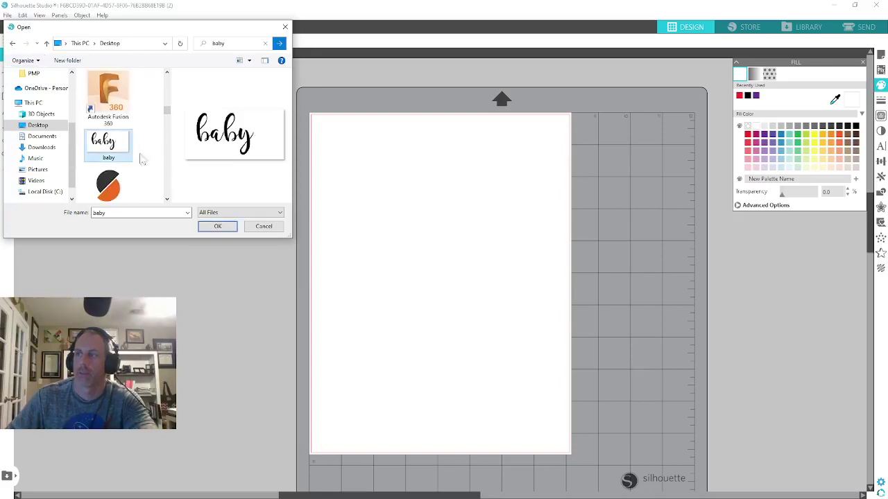
{"action": "left_click", "coordinate": [218, 227]}
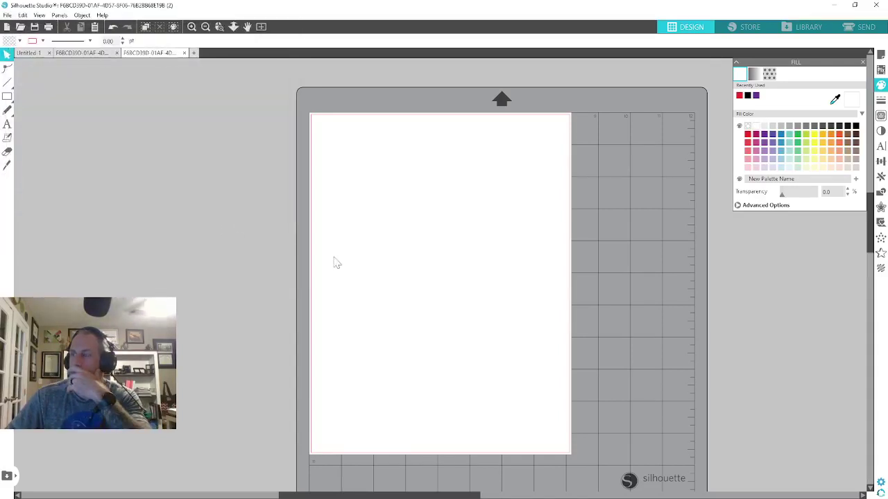
- Enlarge the "baby" image on the page from two opposite corners and deselect it
{"action": "left_click_drag", "start_coordinate": [328, 131], "coordinate": [411, 218]}
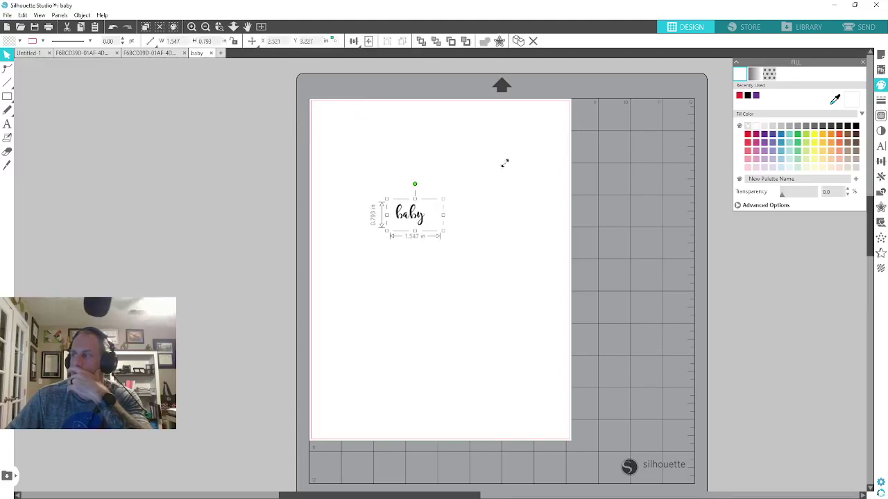
{"action": "left_click_drag", "start_coordinate": [505, 163], "coordinate": [517, 160]}
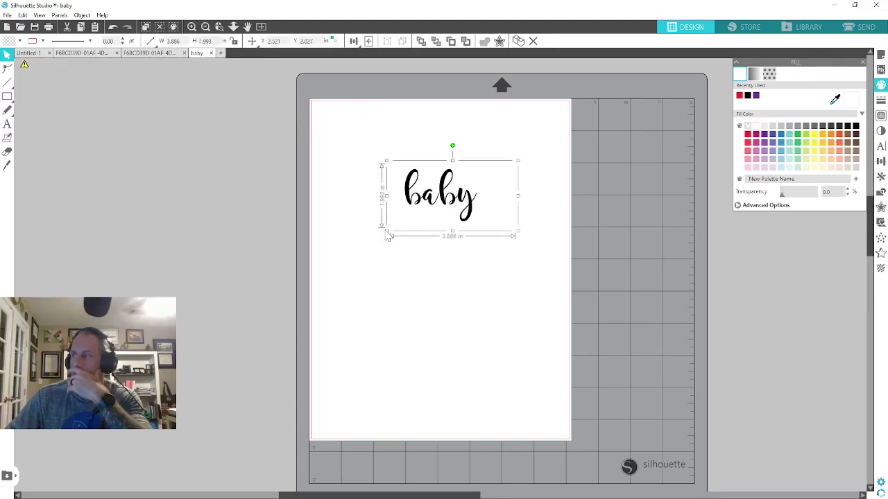
{"action": "left_click_drag", "start_coordinate": [385, 229], "coordinate": [340, 260]}
{"action": "left_click", "coordinate": [430, 305]}
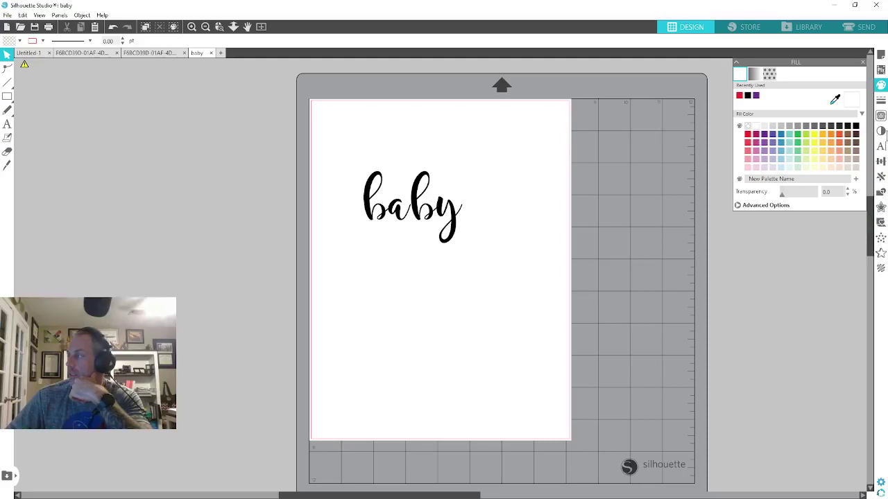
- Define a trace area about 3.9 in wide around the word "baby"
{"action": "left_click", "coordinate": [882, 117]}
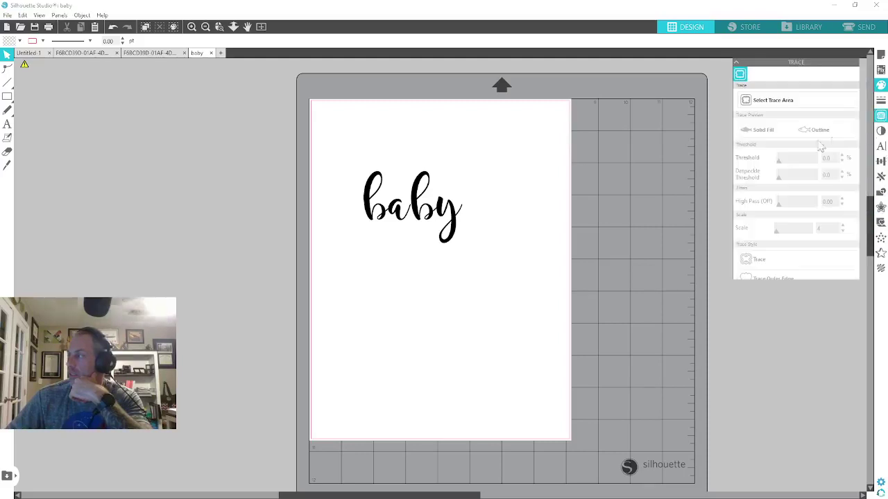
{"action": "left_click", "coordinate": [769, 104]}
{"action": "mouse_move", "coordinate": [351, 158]}
{"action": "left_mouse_down"}
{"action": "mouse_move", "coordinate": [476, 263]}
{"action": "mouse_move", "coordinate": [478, 249]}
{"action": "left_mouse_up"}
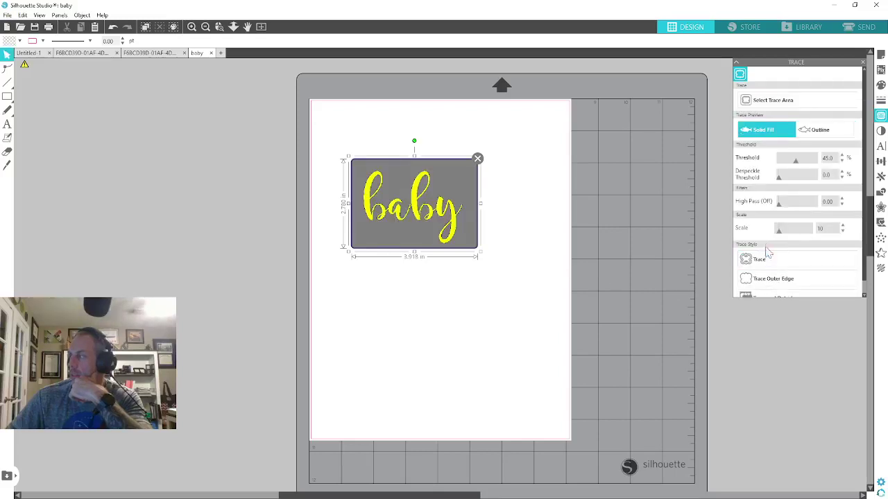
- Trace the outer edge of the word "baby" and move the source image off the page
{"action": "left_click", "coordinate": [765, 278]}
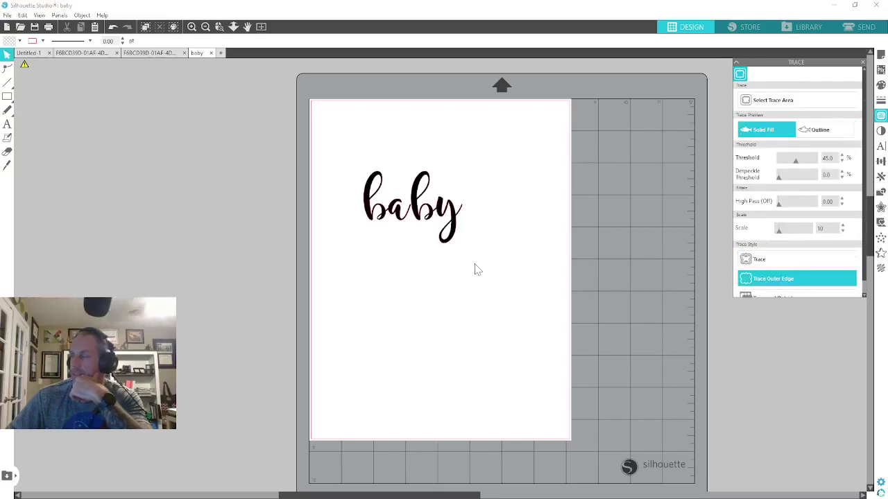
{"action": "left_click_drag", "start_coordinate": [417, 221], "coordinate": [164, 220]}
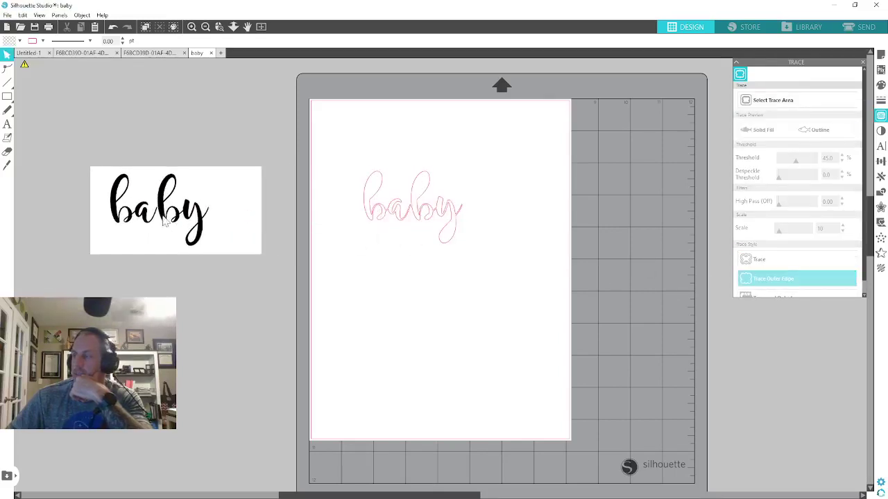
- Add two successive 0.125 in offsets around the traced word and move the two inner outlines off the page
{"action": "left_click", "coordinate": [367, 215]}
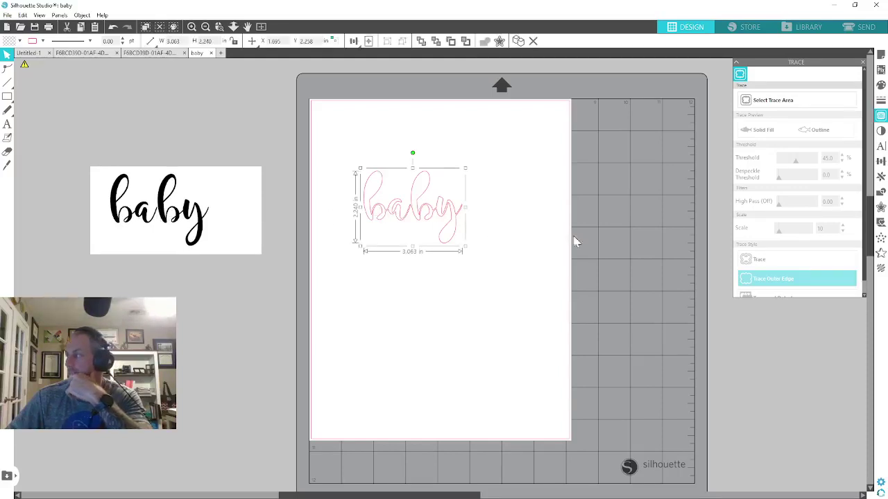
{"action": "left_click", "coordinate": [881, 207]}
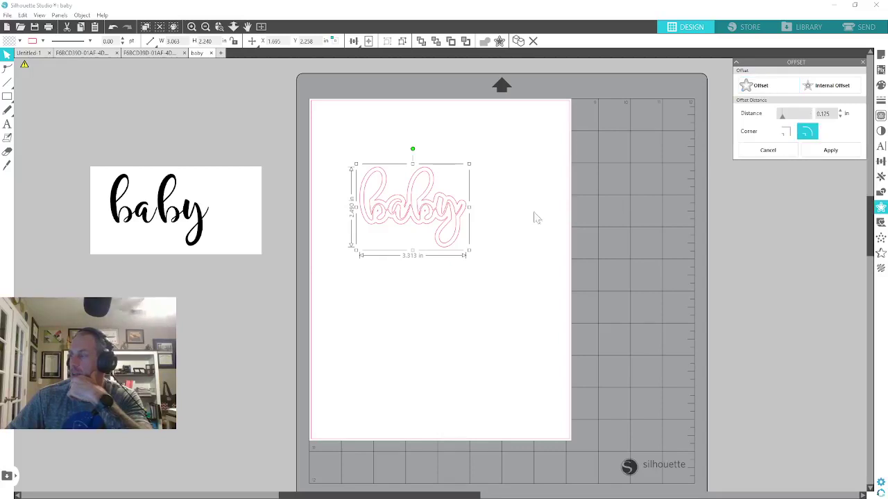
{"action": "left_click", "coordinate": [776, 89]}
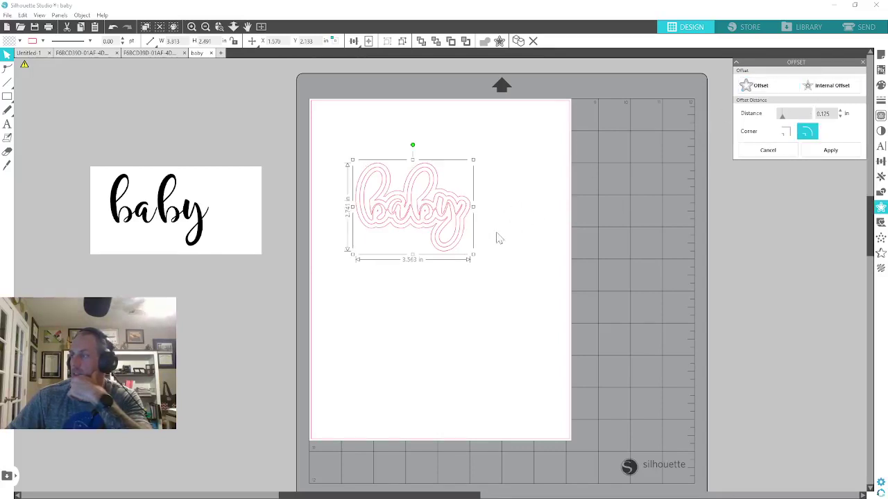
{"action": "left_click_drag", "start_coordinate": [428, 226], "coordinate": [227, 241]}
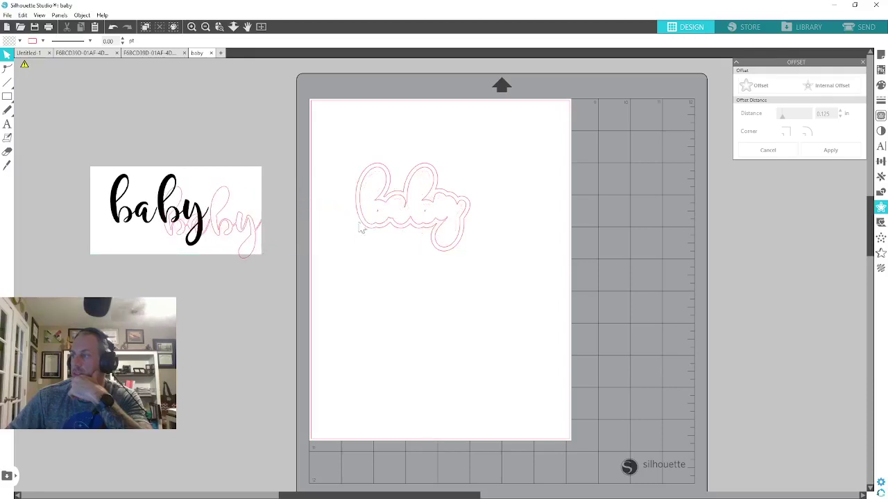
{"action": "left_click_drag", "start_coordinate": [405, 210], "coordinate": [195, 218]}
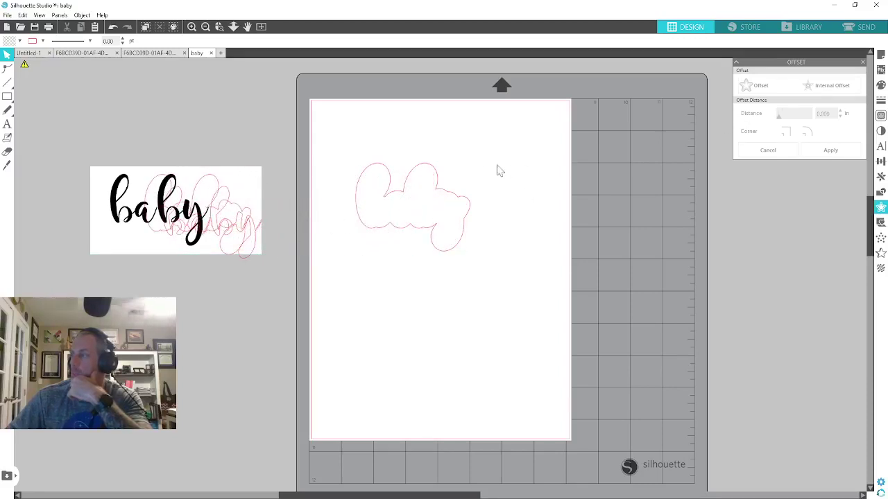
- Offset the remaining outline outward once more by 0.125 in, move the inner outline off the page and reposition the outermost one
{"action": "left_click", "coordinate": [443, 197]}
{"action": "left_click", "coordinate": [754, 89]}
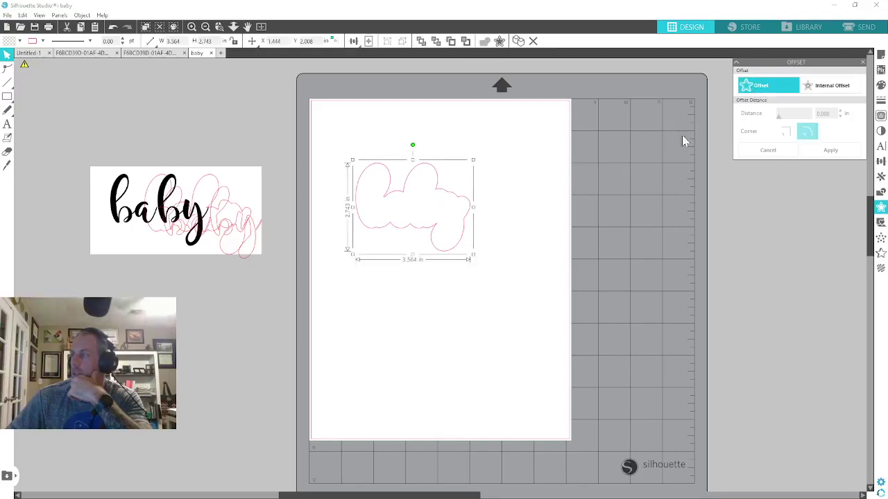
{"action": "left_click", "coordinate": [547, 184]}
{"action": "left_click_drag", "start_coordinate": [467, 203], "coordinate": [196, 215]}
{"action": "left_click_drag", "start_coordinate": [400, 193], "coordinate": [412, 216]}
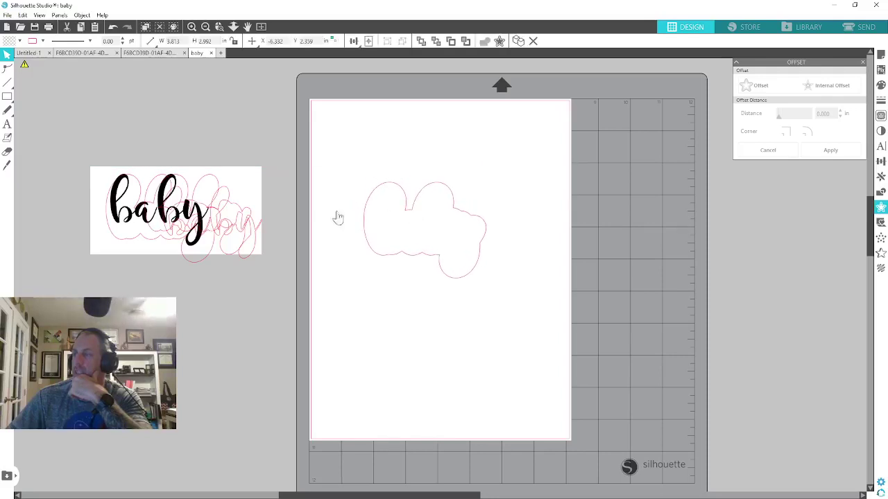
- Place the "baby" image inside the outermost outline and delete the leftover outlines beside the page
{"action": "left_click_drag", "start_coordinate": [154, 210], "coordinate": [390, 231]}
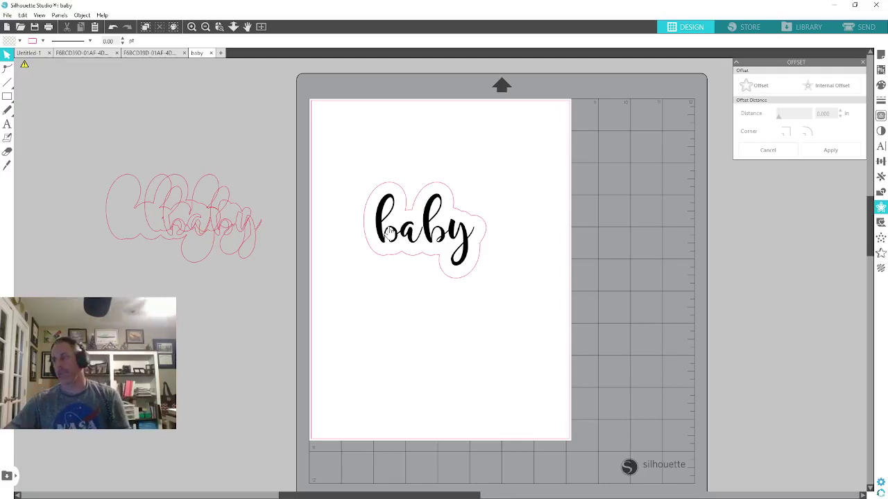
{"action": "left_click", "coordinate": [143, 206]}
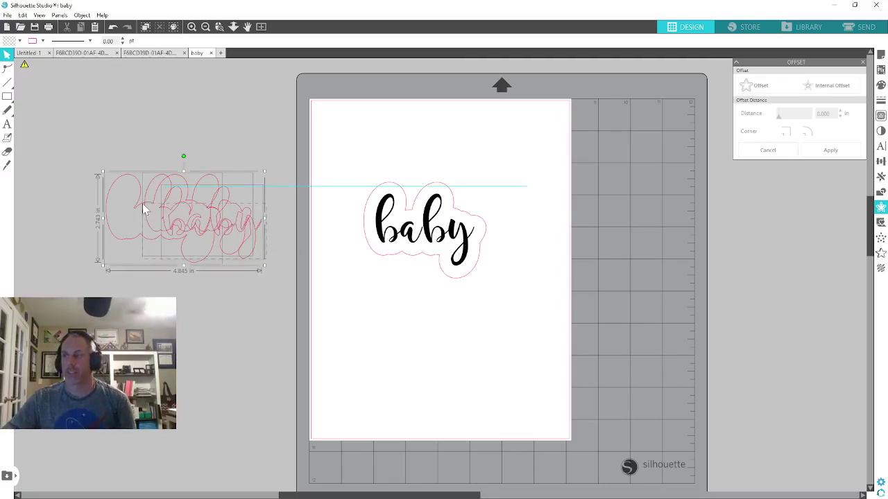
{"action": "key", "text": "Delete"}
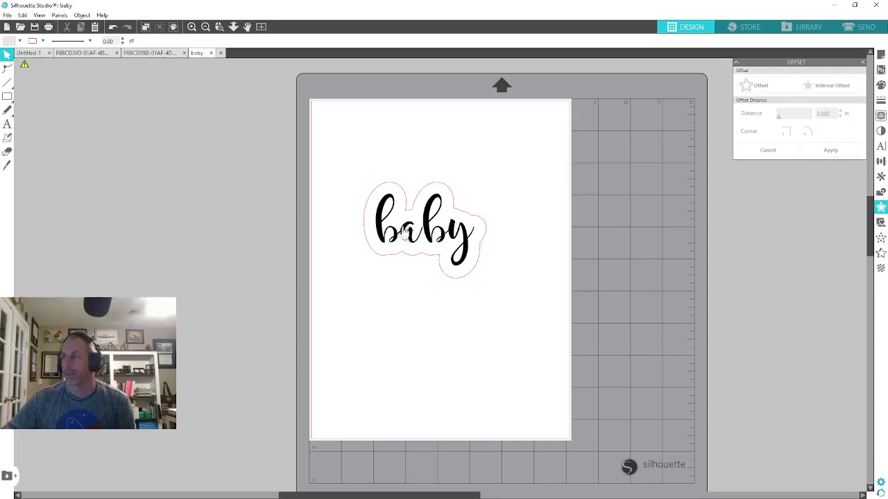
- Move the "baby" image back off the page and fill the remaining outline with red
{"action": "left_click_drag", "start_coordinate": [405, 231], "coordinate": [229, 212]}
{"action": "left_click", "coordinate": [413, 213]}
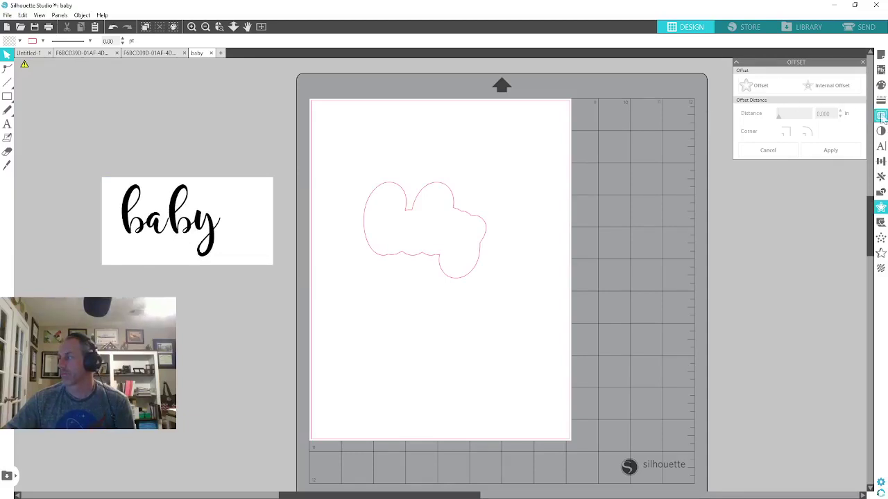
{"action": "left_click", "coordinate": [881, 85]}
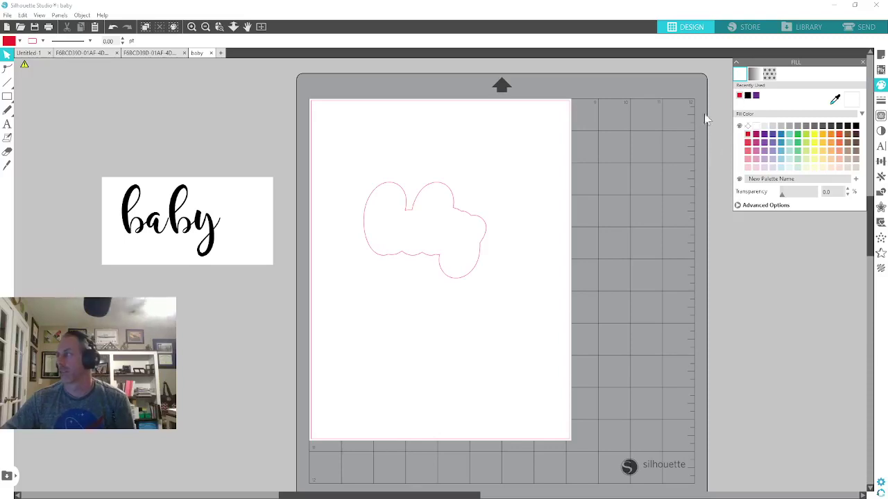
{"action": "left_click", "coordinate": [452, 205]}
{"action": "left_click", "coordinate": [740, 96]}
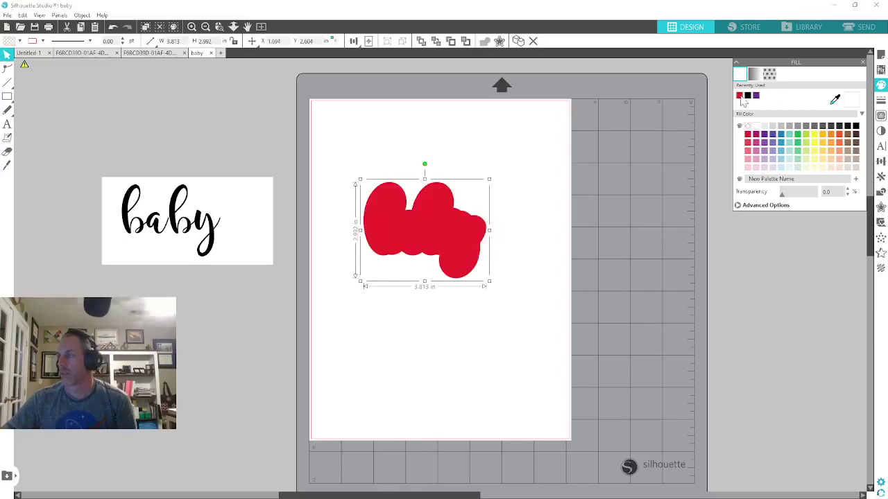
{"action": "left_click", "coordinate": [539, 201]}
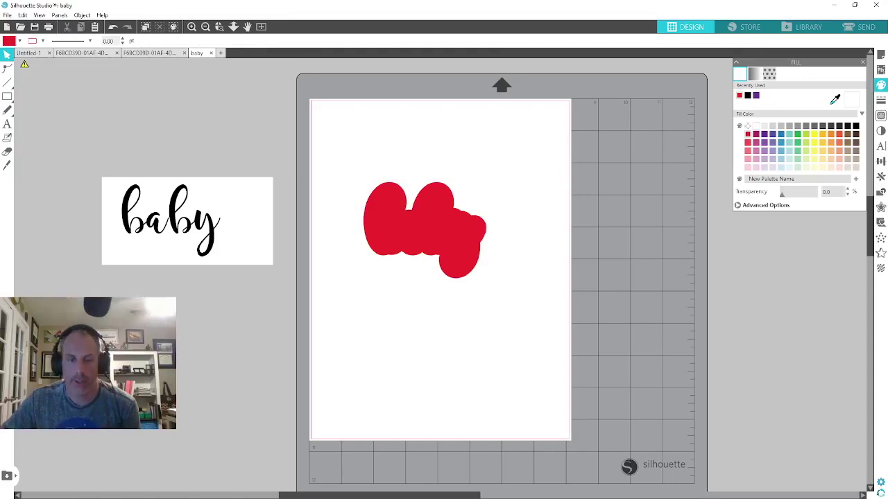
- Switch to Snipping Tool and capture a new snip around the red shape
{"action": "key", "text": "alt+Tab"}
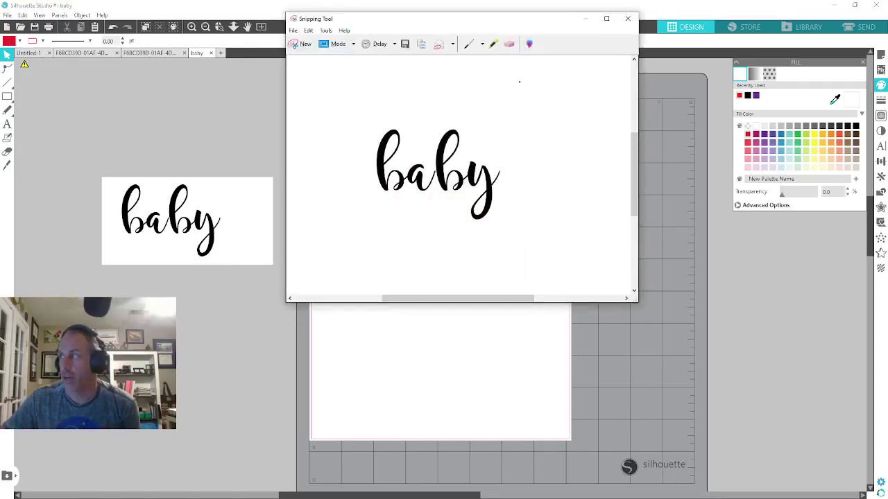
{"action": "left_click", "coordinate": [303, 43]}
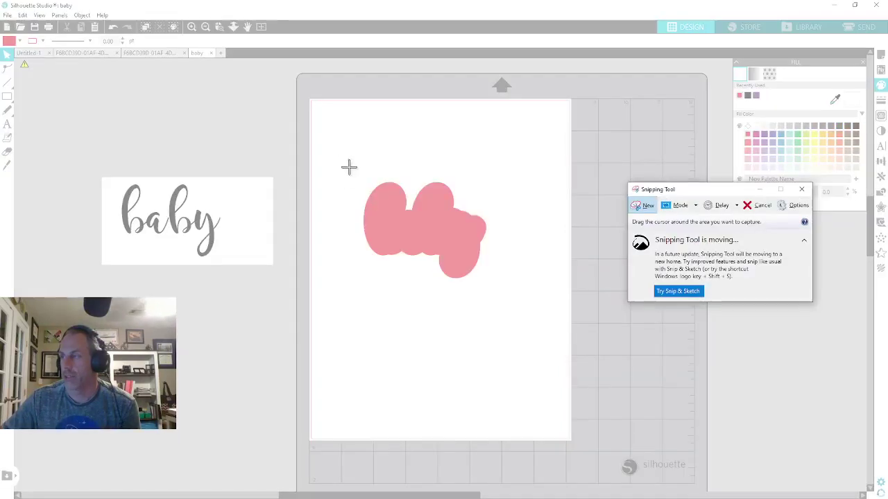
{"action": "left_click_drag", "start_coordinate": [349, 166], "coordinate": [507, 294]}
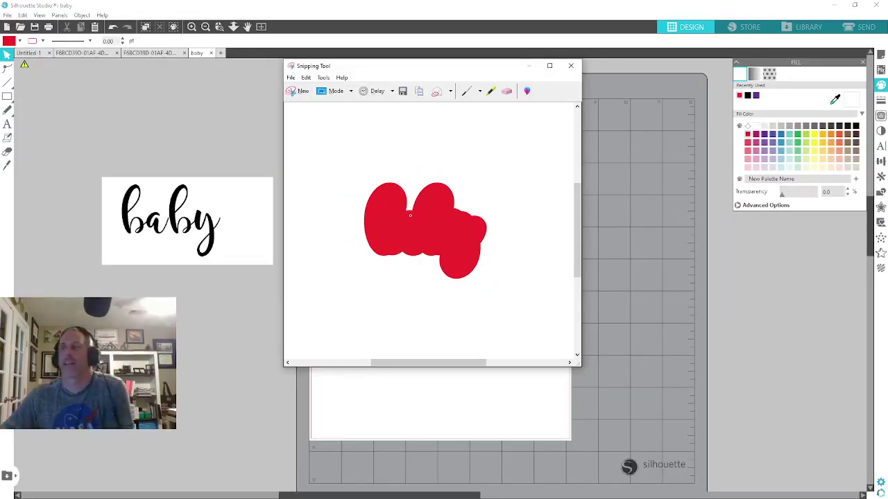
- Save the snip to the Desktop as a PNG named "baby cookie" and close Snipping Tool
{"action": "left_click", "coordinate": [291, 78]}
{"action": "left_click", "coordinate": [308, 102]}
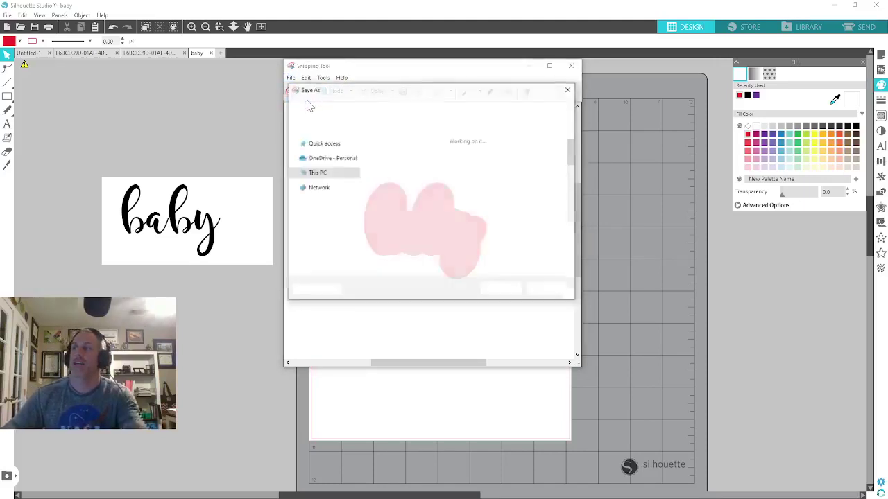
{"action": "type", "text": "baby"}
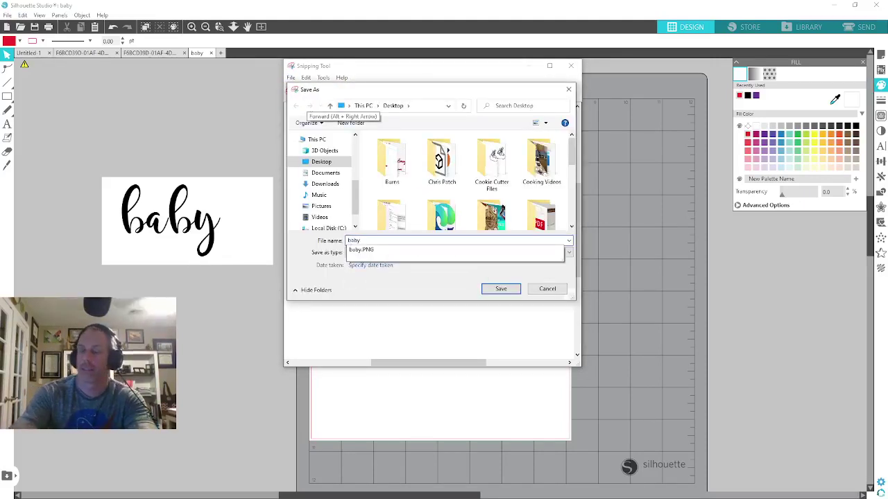
{"action": "key", "text": "Escape"}
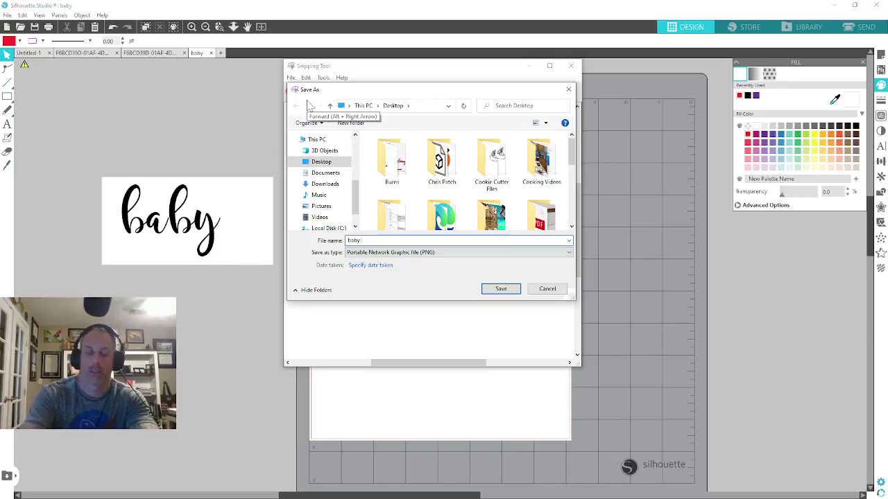
{"action": "type", "text": "cookie"}
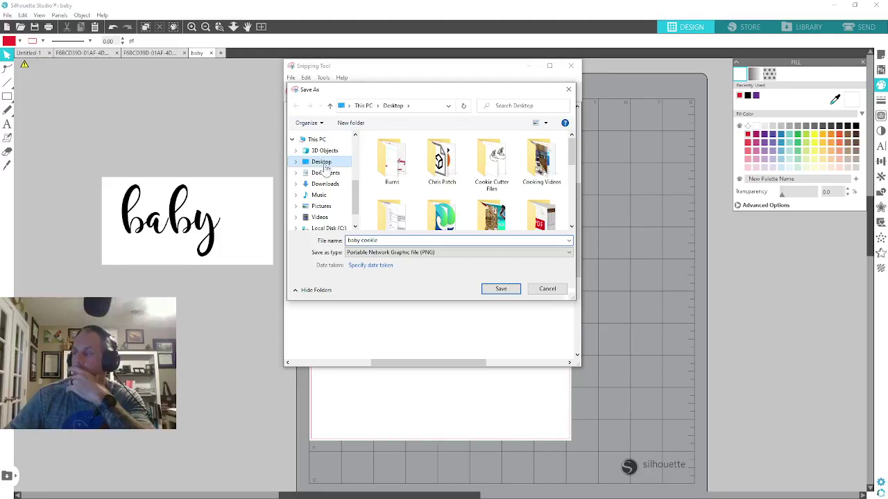
{"action": "left_click", "coordinate": [500, 289]}
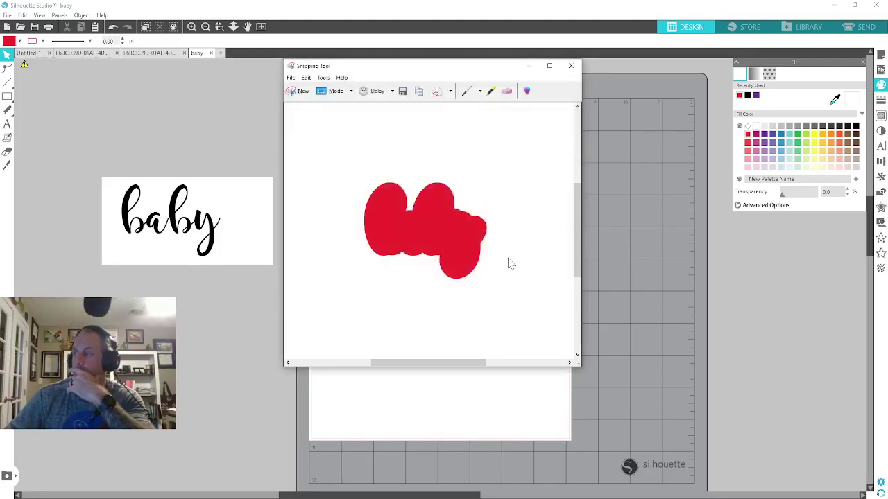
{"action": "left_click", "coordinate": [570, 65]}
- Switch to Cookiecad in the browser and upload the "baby cookie" image from the Desktop as a new design
{"action": "left_click", "coordinate": [827, 8]}
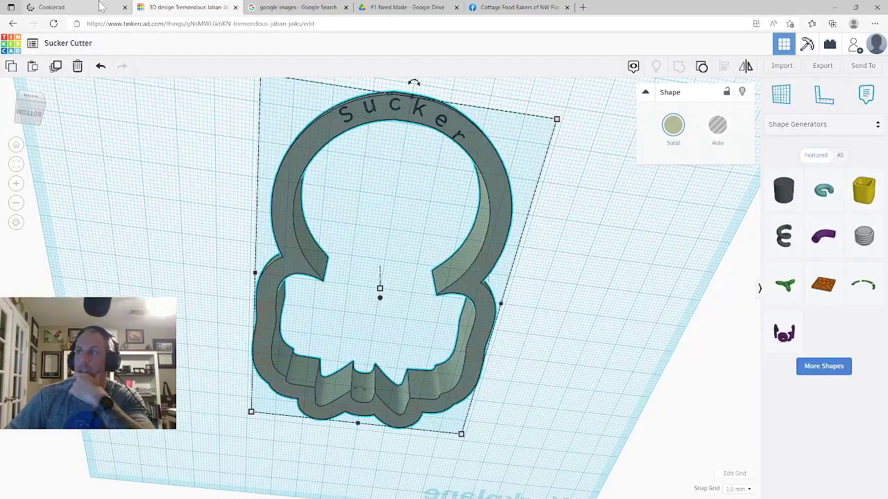
{"action": "left_click", "coordinate": [110, 9]}
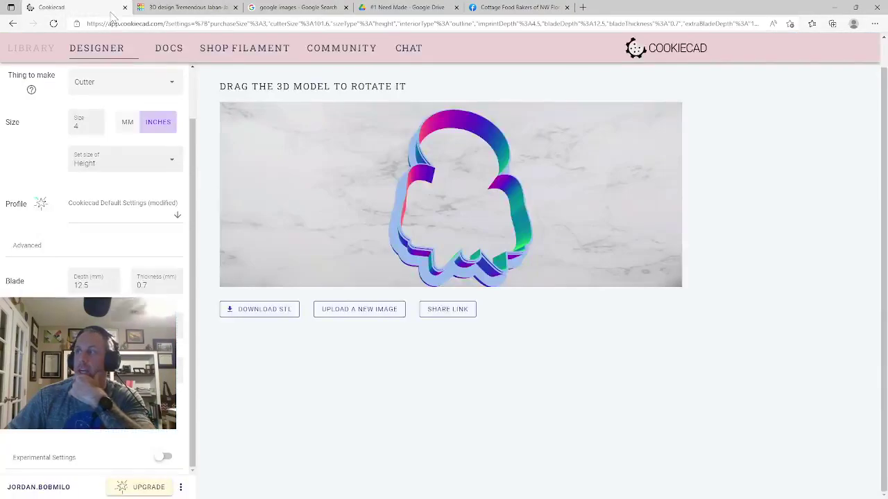
{"action": "left_click", "coordinate": [358, 316]}
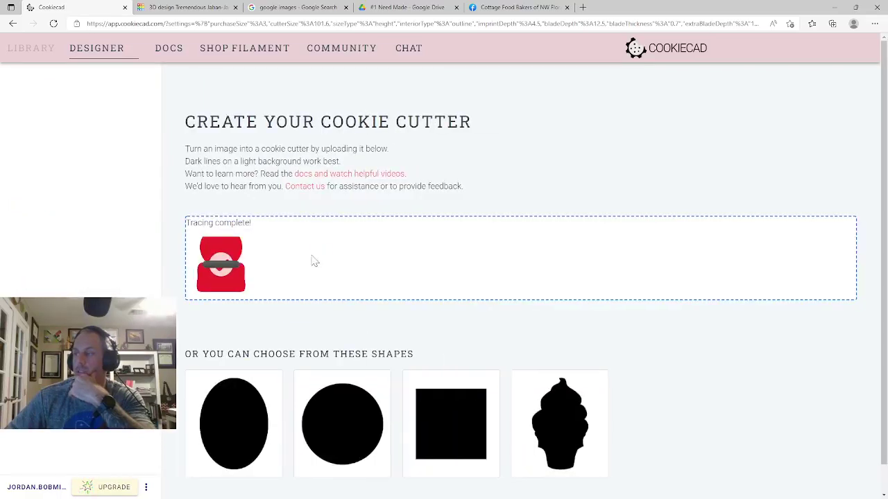
{"action": "left_click", "coordinate": [315, 262]}
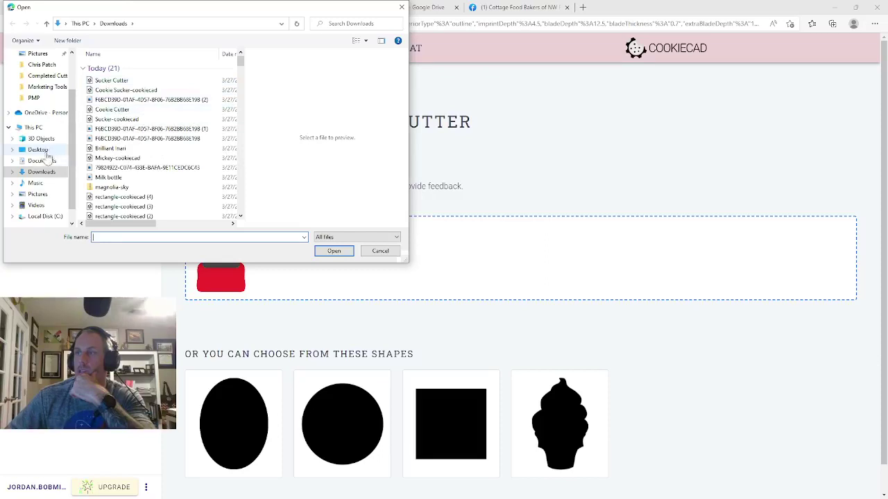
{"action": "left_click", "coordinate": [38, 149]}
{"action": "scroll", "coordinate": [118, 143], "scroll_direction": "down", "scroll_amount": 3}
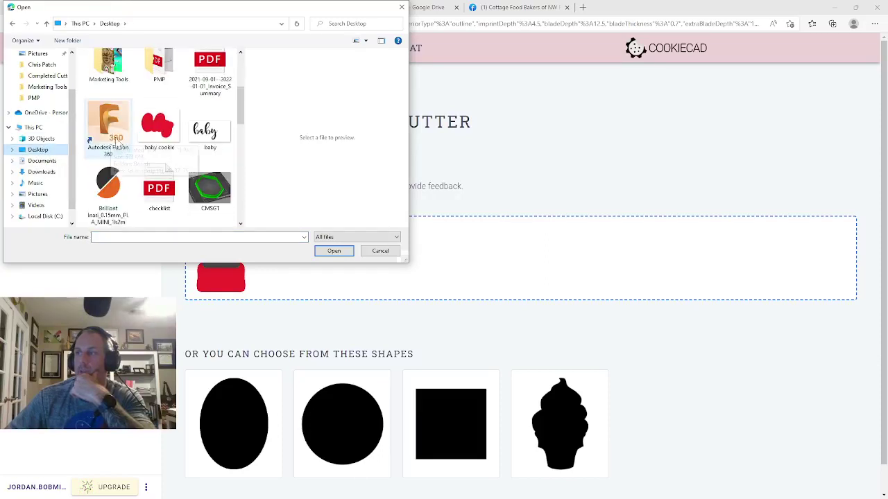
{"action": "scroll", "coordinate": [116, 142], "scroll_direction": "down", "scroll_amount": 8}
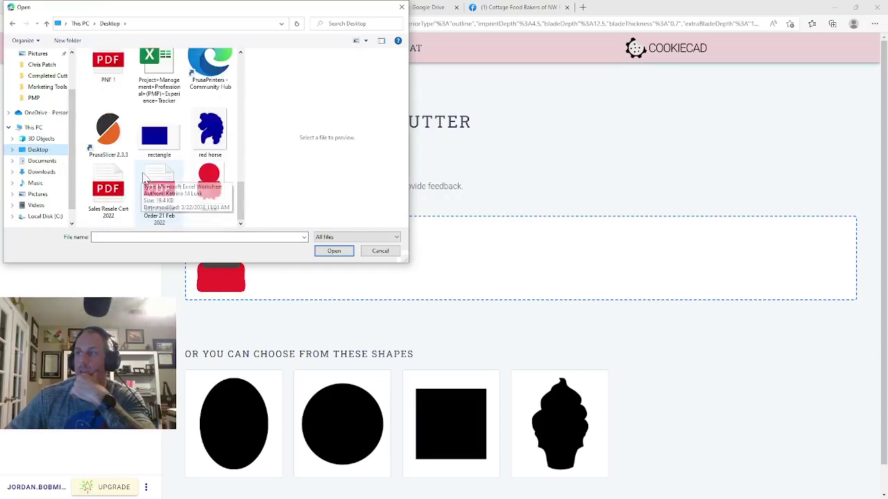
{"action": "scroll", "coordinate": [166, 166], "scroll_direction": "up", "scroll_amount": 10}
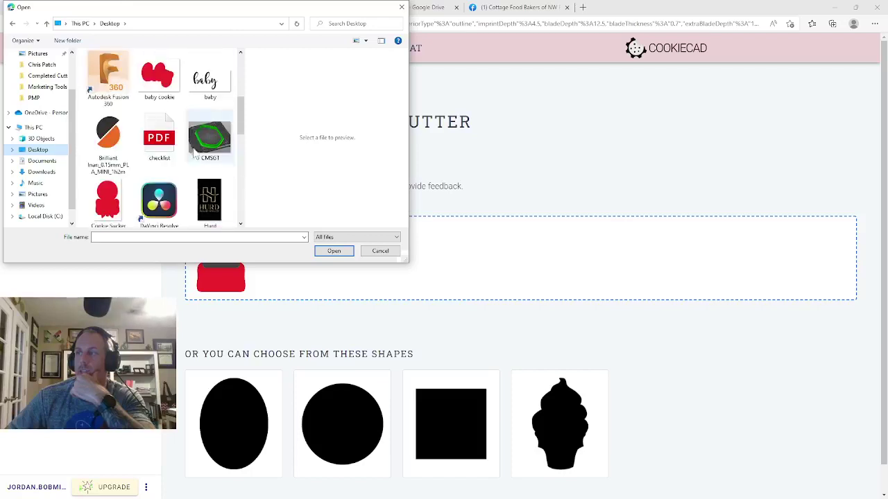
{"action": "left_click", "coordinate": [159, 75]}
{"action": "left_click", "coordinate": [333, 251]}
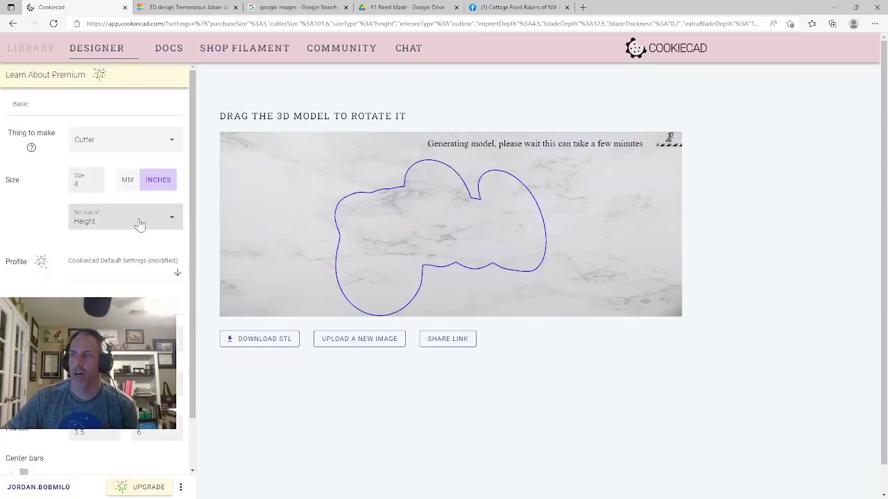
- Size the cutter by its longest side and set it to 5 inches
{"action": "left_click", "coordinate": [140, 224]}
{"action": "left_click", "coordinate": [102, 227]}
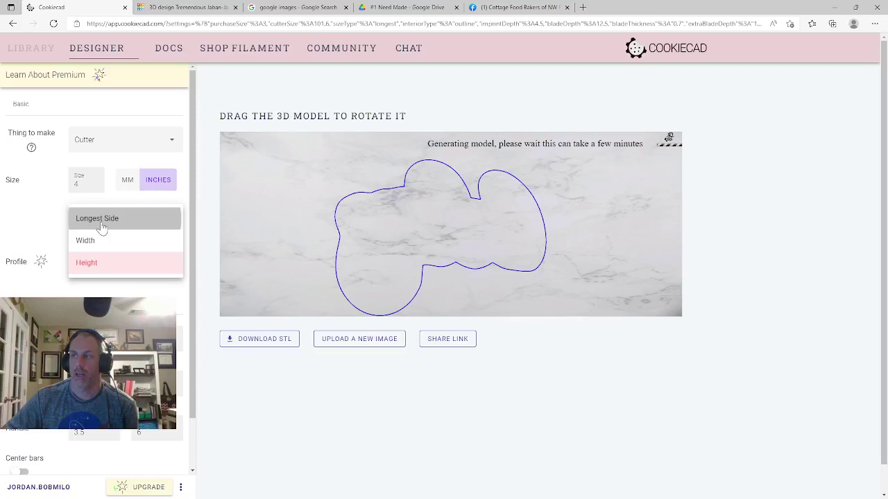
{"action": "double_click", "coordinate": [78, 184]}
{"action": "type", "text": "5"}
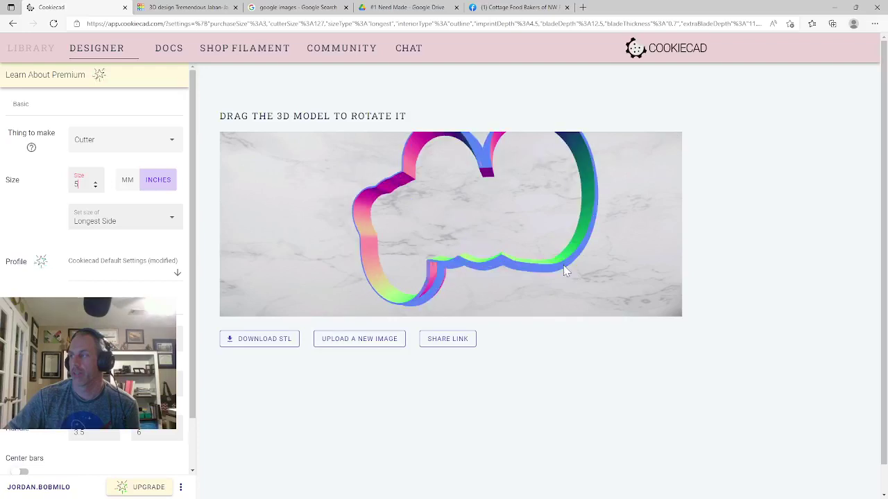
- Inspect the cutter from several angles and download it as an STL file
{"action": "left_click_drag", "start_coordinate": [564, 269], "coordinate": [510, 251]}
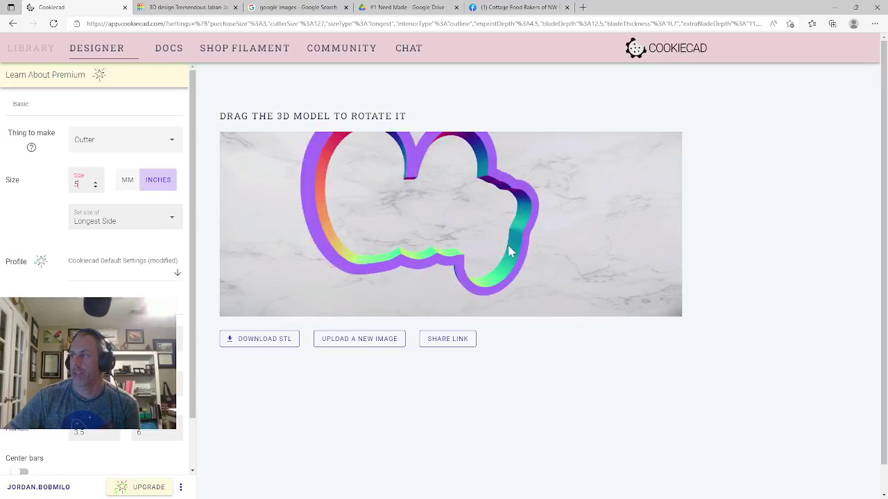
{"action": "left_click_drag", "start_coordinate": [510, 251], "coordinate": [372, 228]}
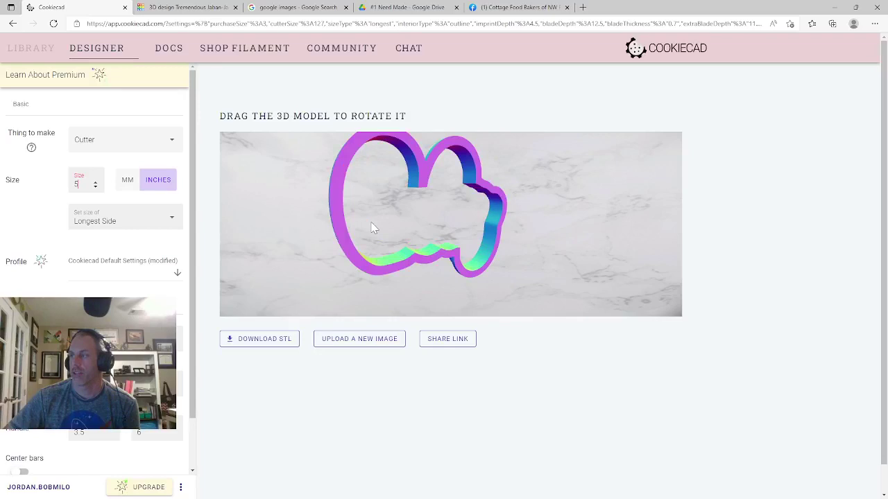
{"action": "left_click_drag", "start_coordinate": [373, 228], "coordinate": [451, 236]}
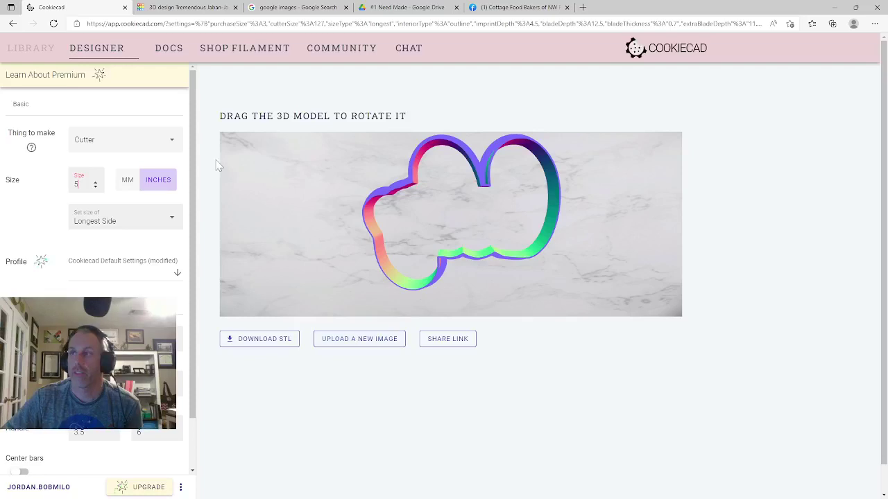
{"action": "left_click", "coordinate": [285, 339]}
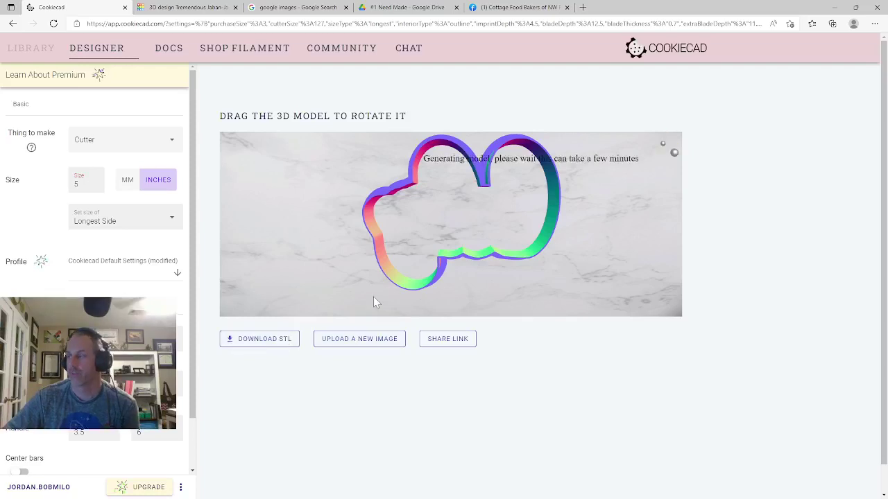